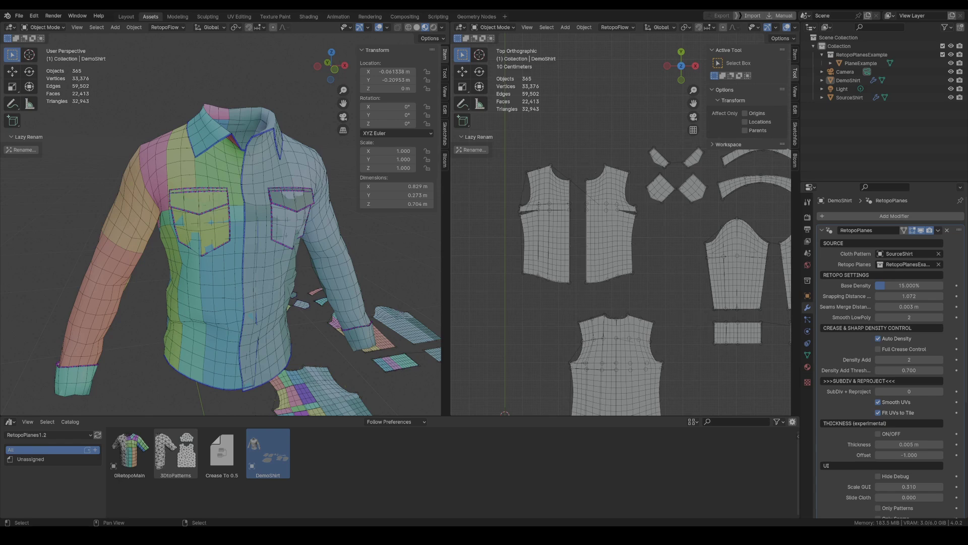
Switch the flat pattern viewport to Material Preview shading, select DemoShirt and pin its RetopoPlanes modifier properties
middle_drag(256, 250, 271, 246)
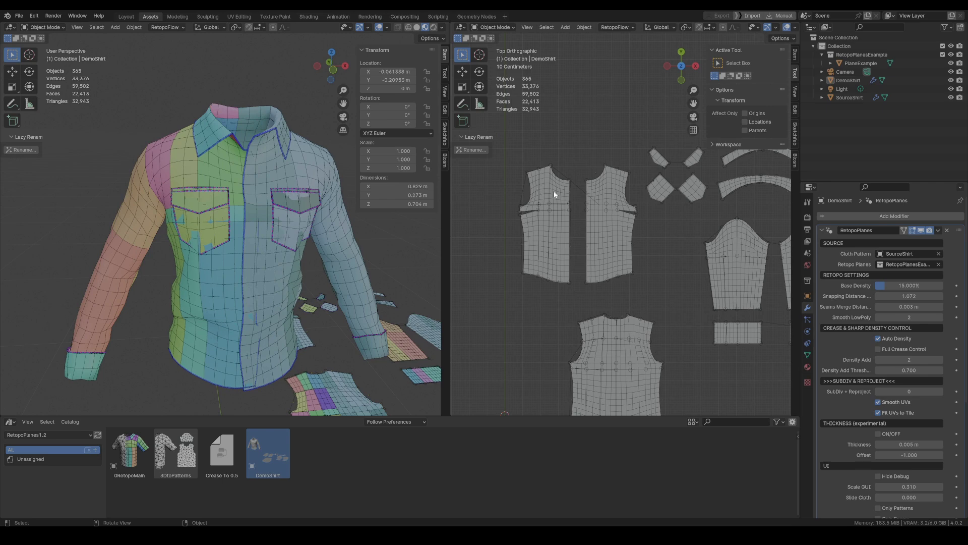
key(z)
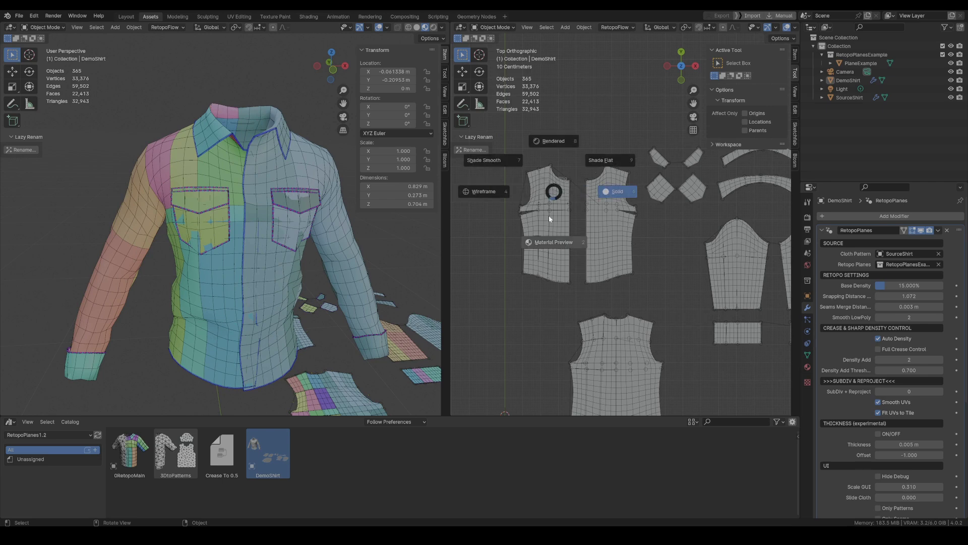
click(543, 240)
key(a)
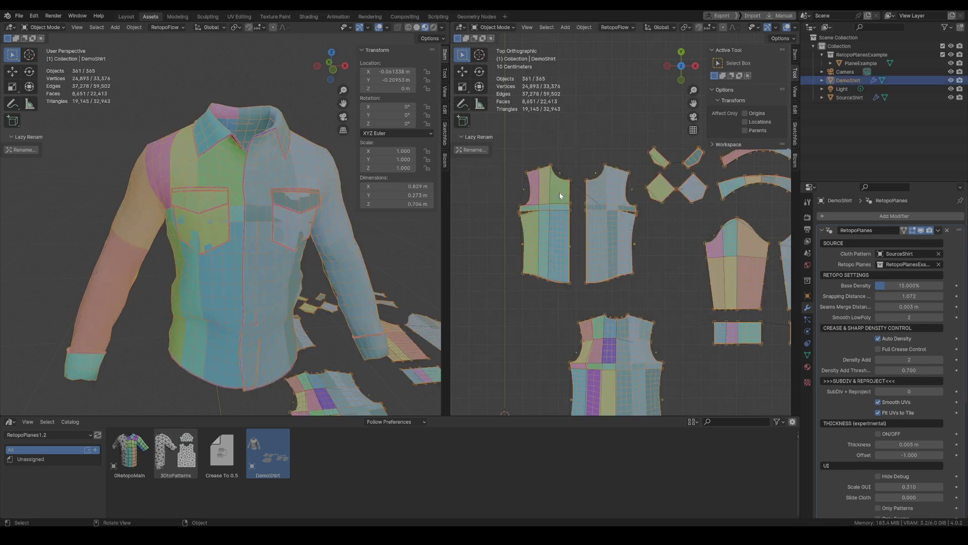
click(959, 201)
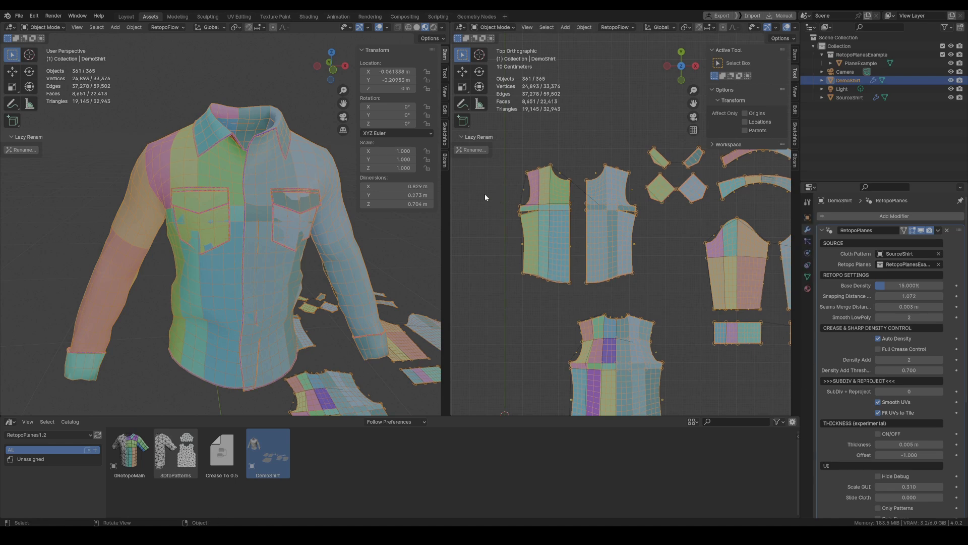
Select the PlaneExample retopo planes in the flat pattern viewport and enter Edit Mode on them
click(521, 195)
scroll(558, 217, up, 5)
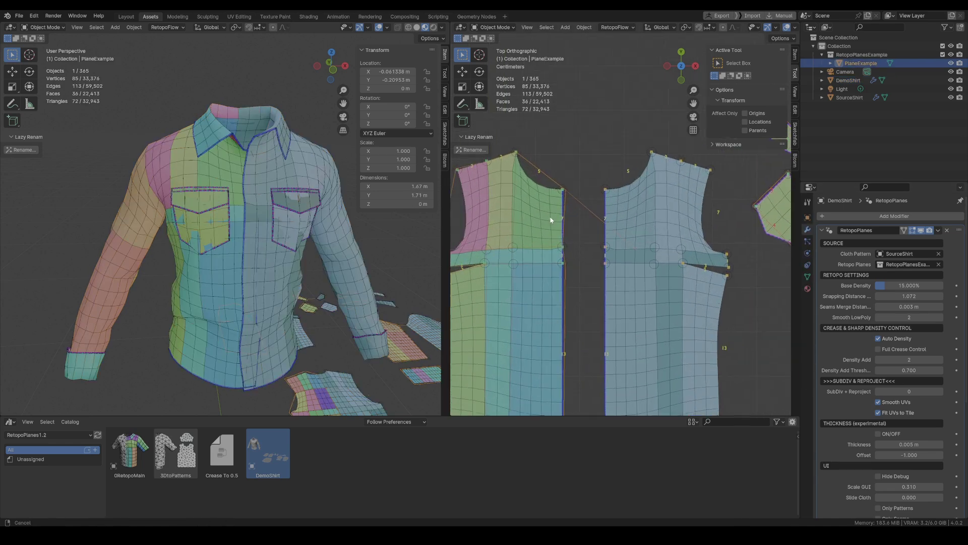
shift+middle_drag(551, 220, 564, 206)
key(ctrl+Tab)
click(605, 233)
Try moving the inner vertex at the upper edge of the multicoloured front panel's chest band
click(529, 234)
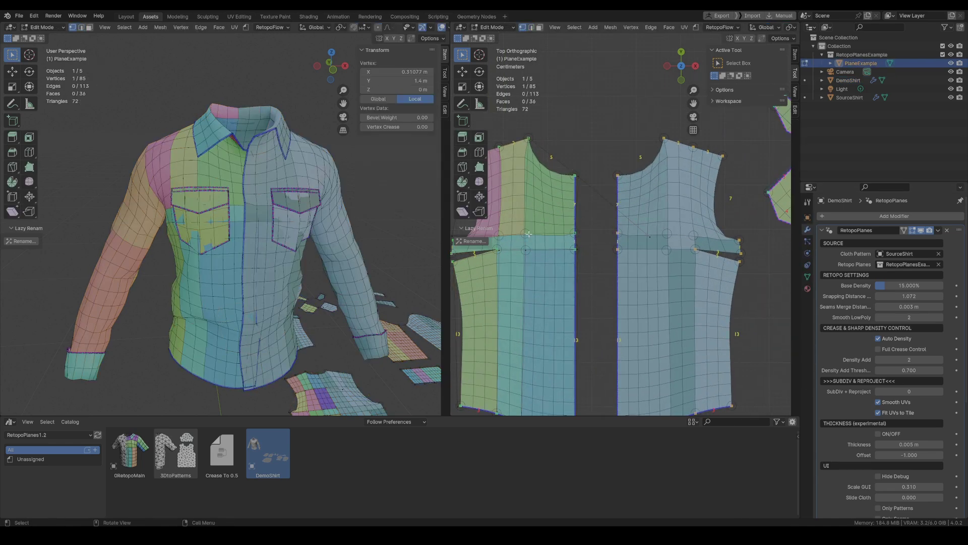
key(g)
right_click(536, 222)
shift+middle_drag(542, 272, 542, 264)
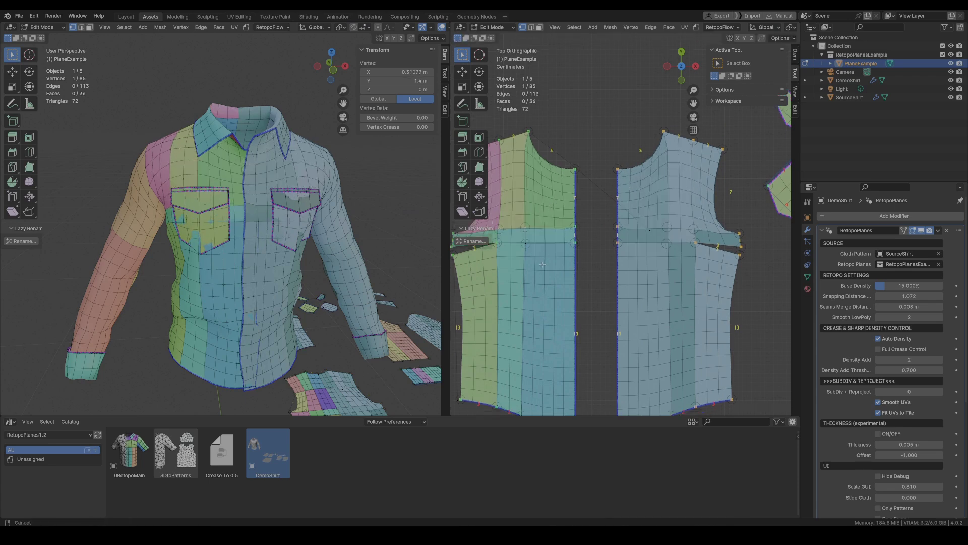
Add a horizontal edge loop across the lower part of the multicoloured front panel and try moving its vertices
scroll(542, 264, down, 4)
key(ctrl+r)
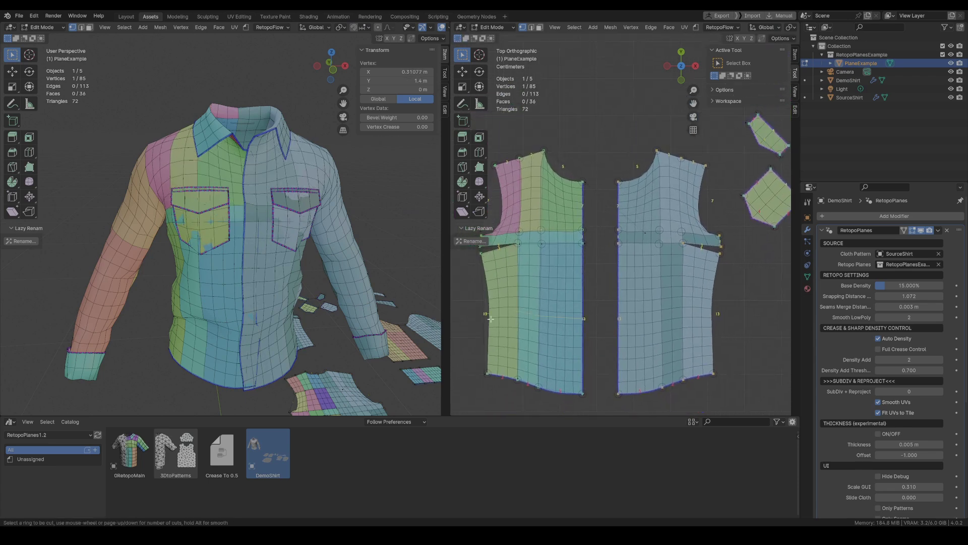
click(490, 319)
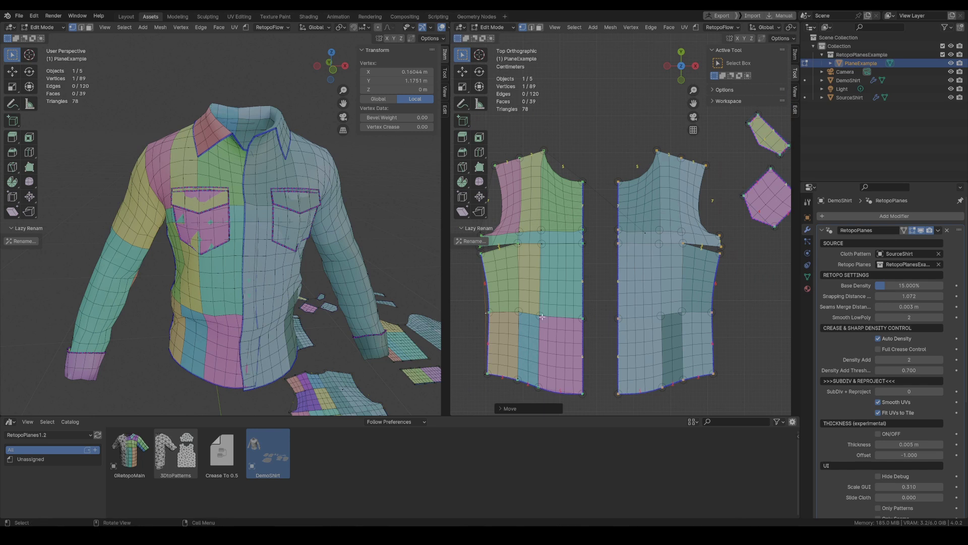
key(2)
click(542, 315)
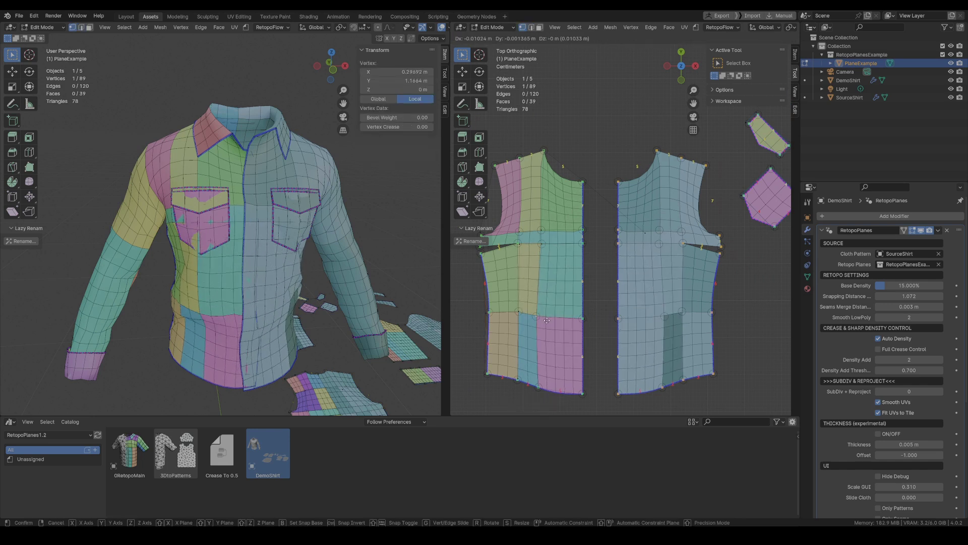
key(g)
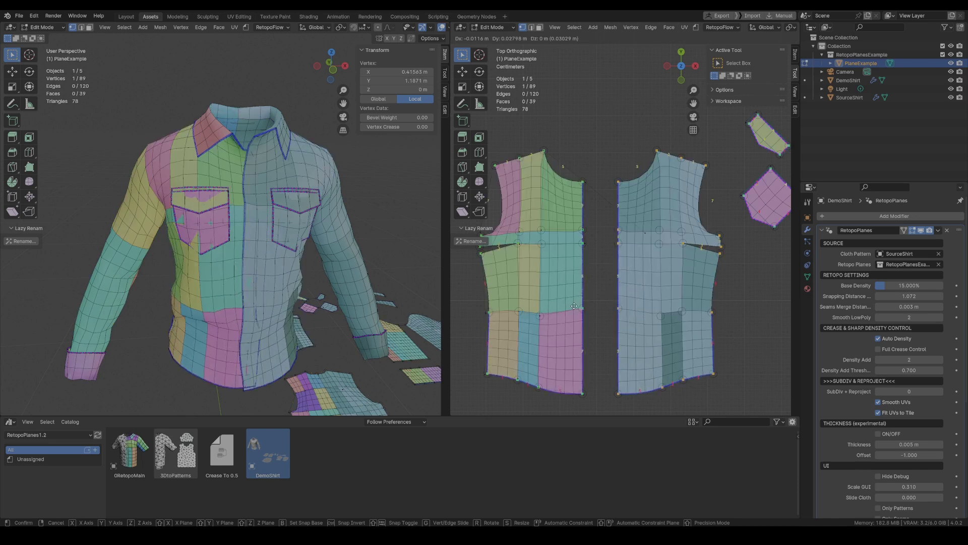
right_click(560, 310)
Select the horizontal edge loop across the lower front panel and dissolve its edges
key(2)
alt+click(530, 313)
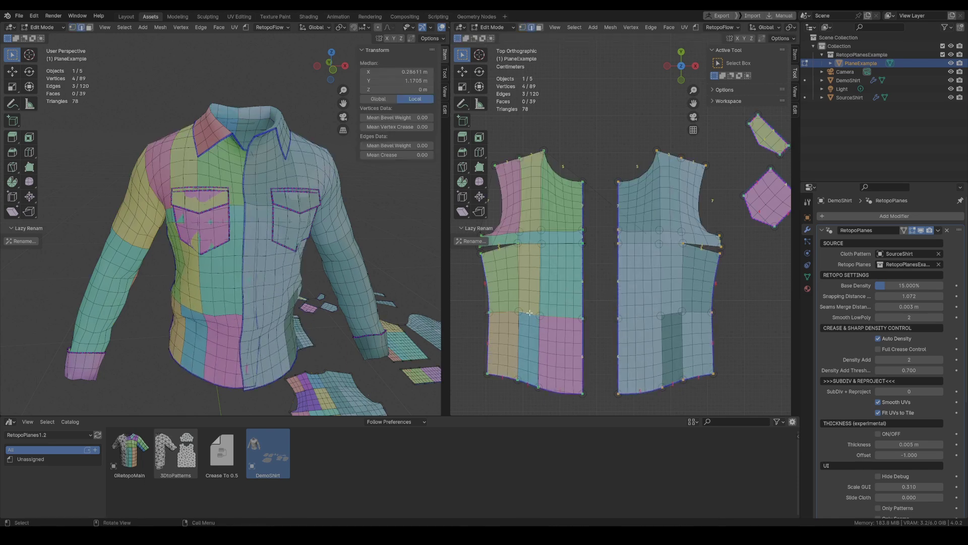
key(x)
click(530, 358)
Switch to vertex selection and try moving an inner vertex near the chest line of the back panel
scroll(561, 217, down, 2)
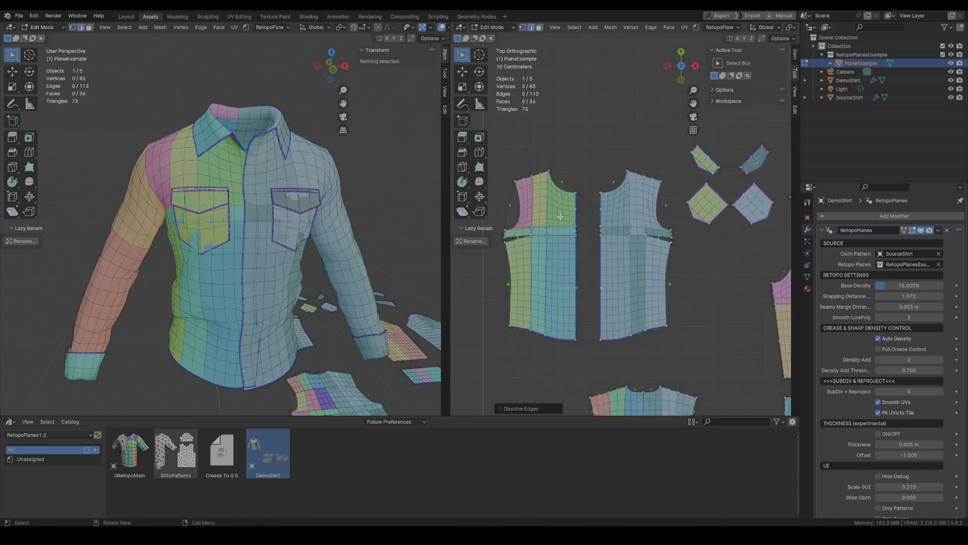
scroll(559, 217, down, 4)
shift+middle_drag(601, 320, 569, 280)
scroll(569, 280, up, 5)
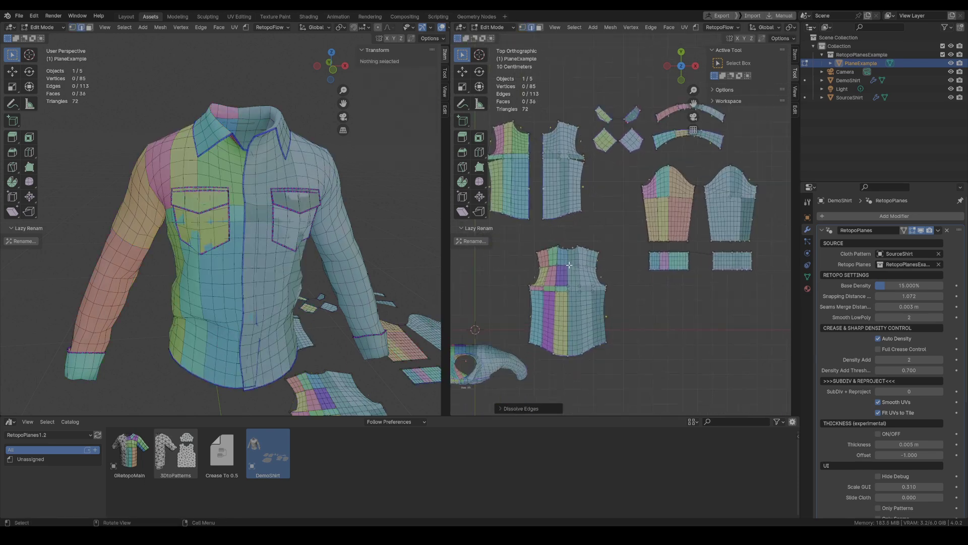
click(540, 321)
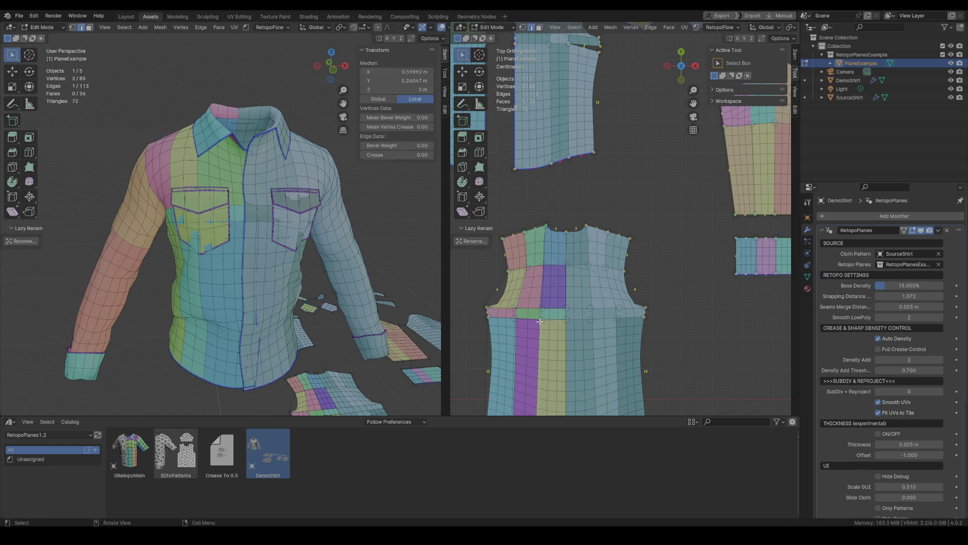
key(1)
key(g)
right_click(540, 337)
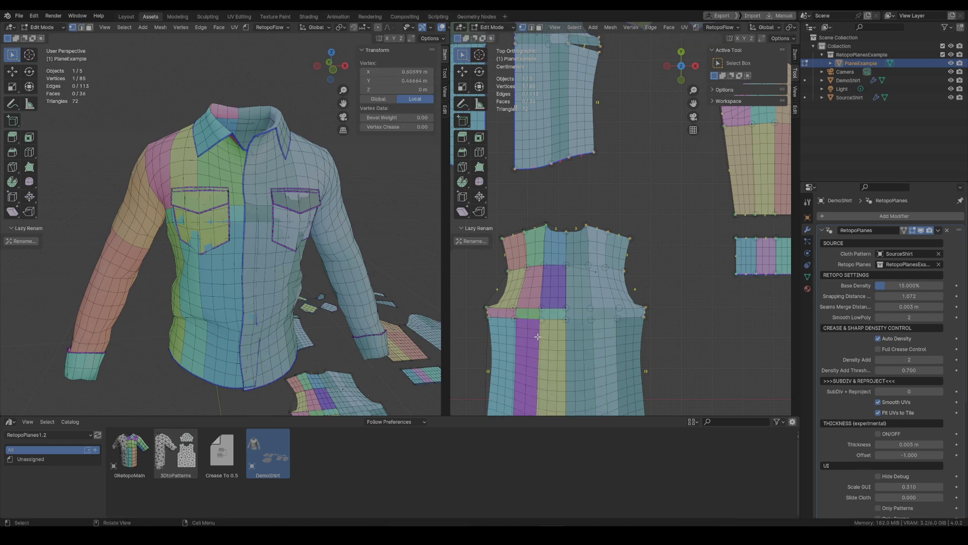
Try moving the central inner vertex of the multicoloured sleeve plane
scroll(537, 338, down, 4)
shift+middle_drag(653, 214, 625, 244)
scroll(625, 244, up, 3)
click(622, 277)
key(g)
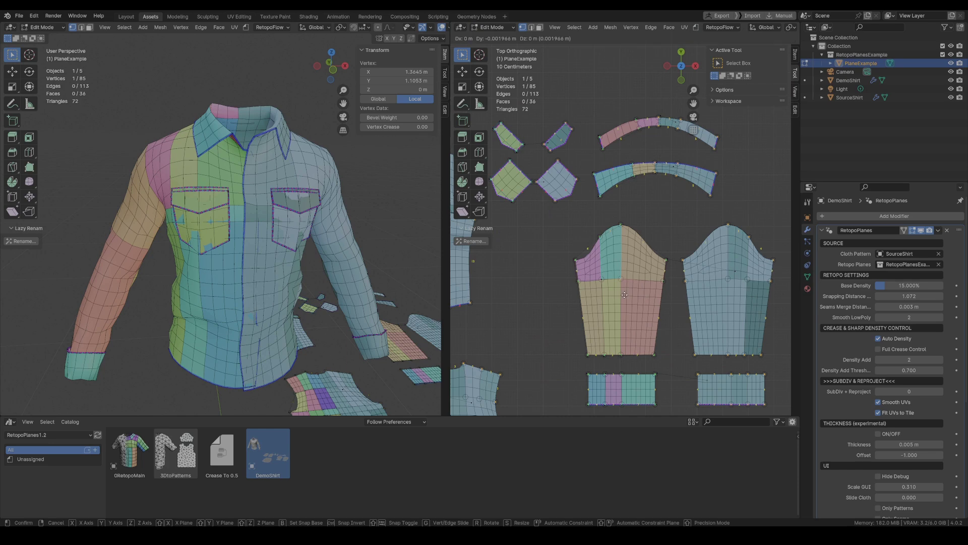
right_click(654, 284)
Delete the blue sleeve's inner vertex and extrude a replacement from the multicoloured sleeve's nearest armpit corner to about X 1.77 m, Y 1.13 m
scroll(655, 285, down, 3)
shift+middle_drag(657, 285, 626, 303)
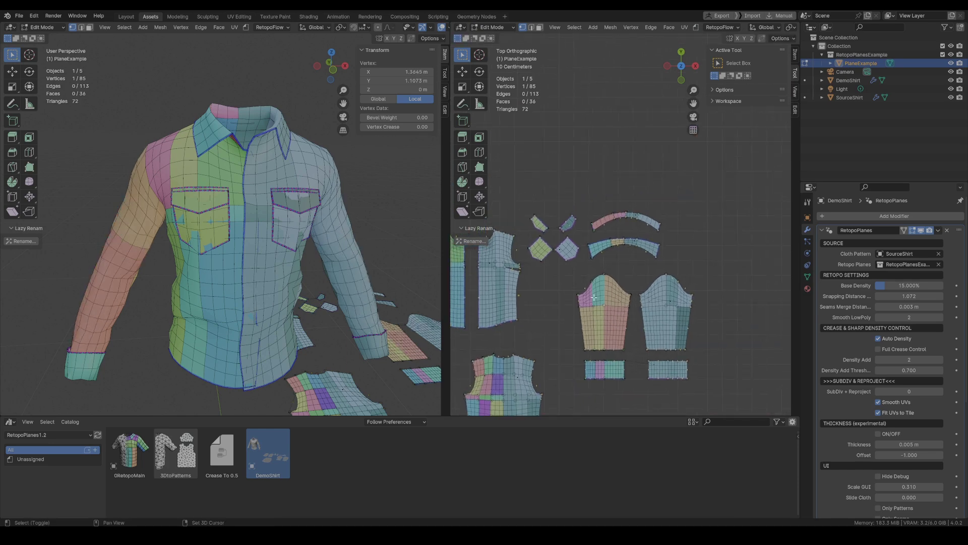
scroll(639, 302, up, 3)
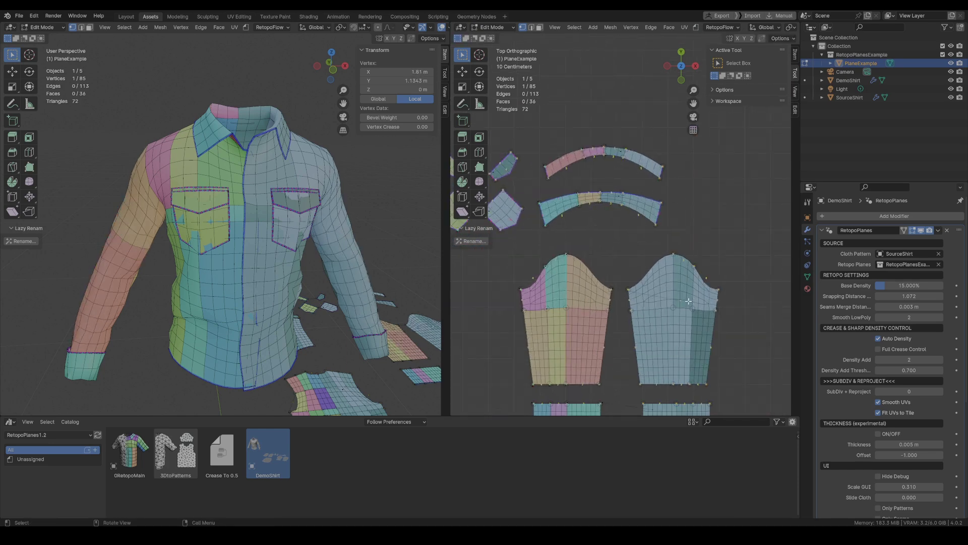
key(x)
click(613, 280)
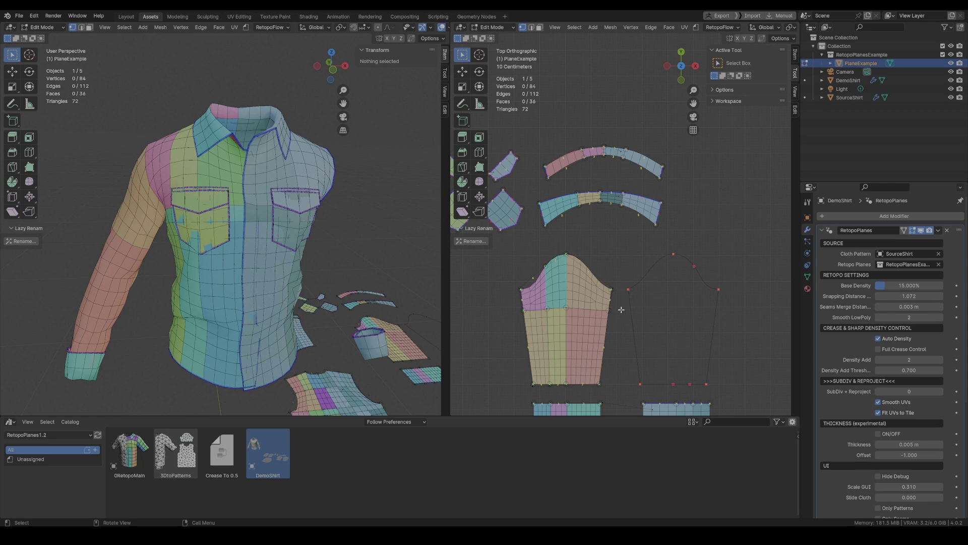
click(611, 292)
key(e)
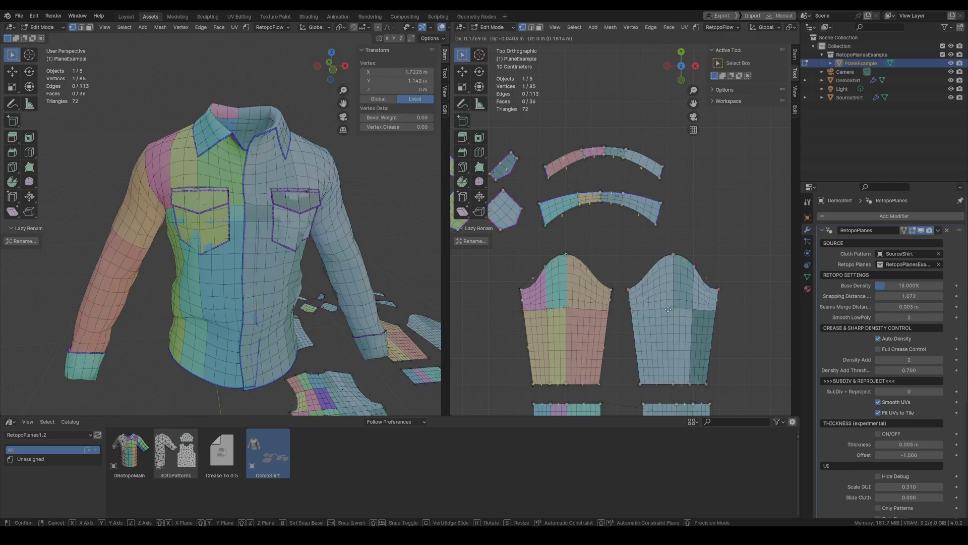
click(668, 302)
Delete the inner vertex in the back panel's blue half and extrude a replacement from the centre line to about X 0.80 m, Y 0.52 m
shift+middle_drag(583, 294, 766, 147)
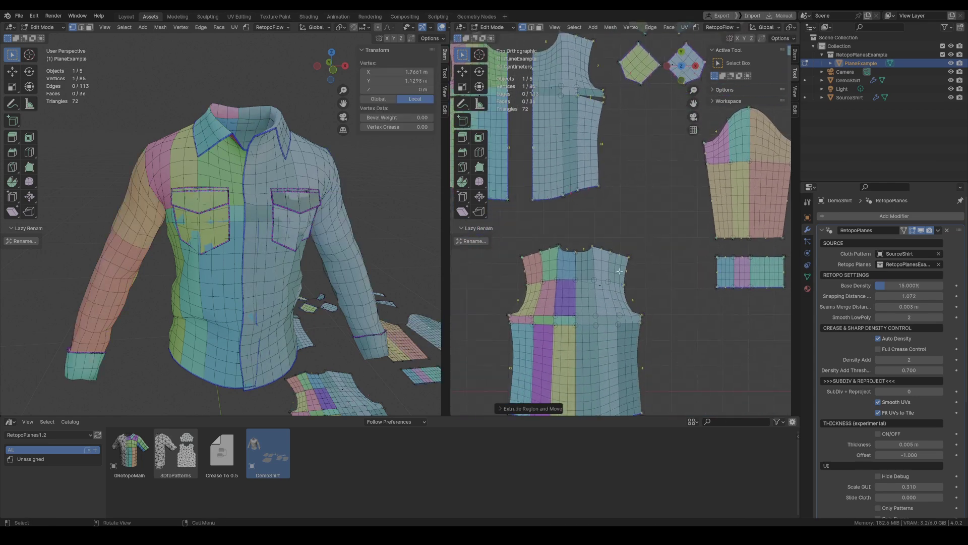
key(x)
click(575, 290)
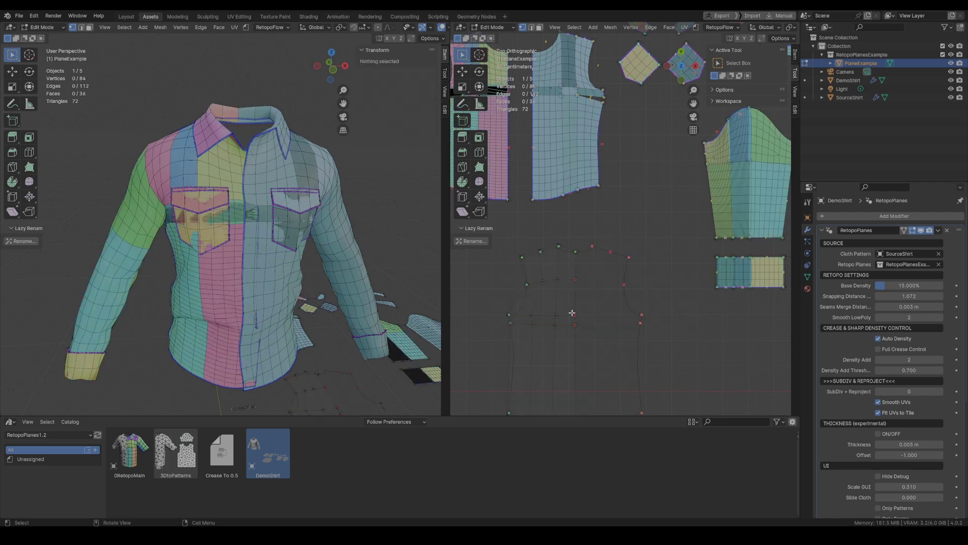
click(574, 314)
key(e)
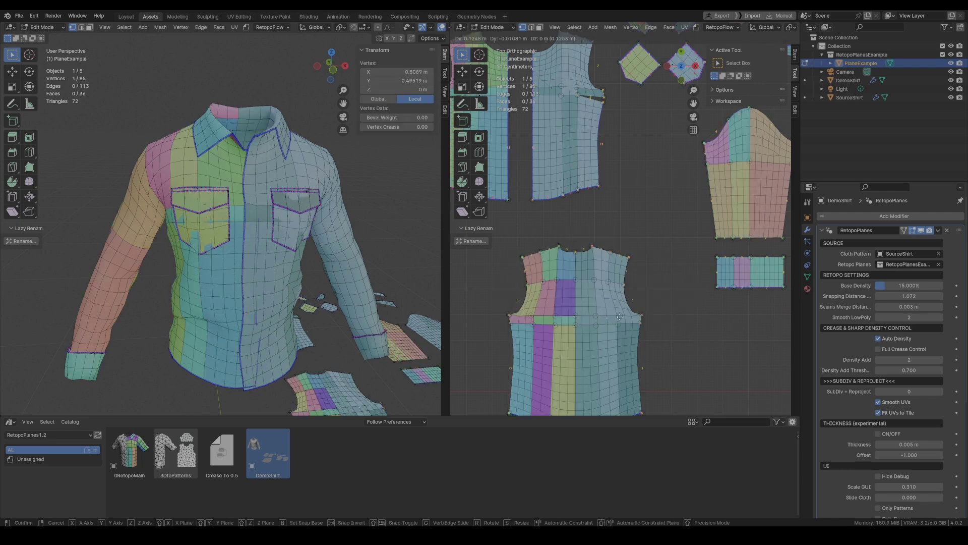
click(617, 310)
shift+middle_drag(594, 337, 594, 319)
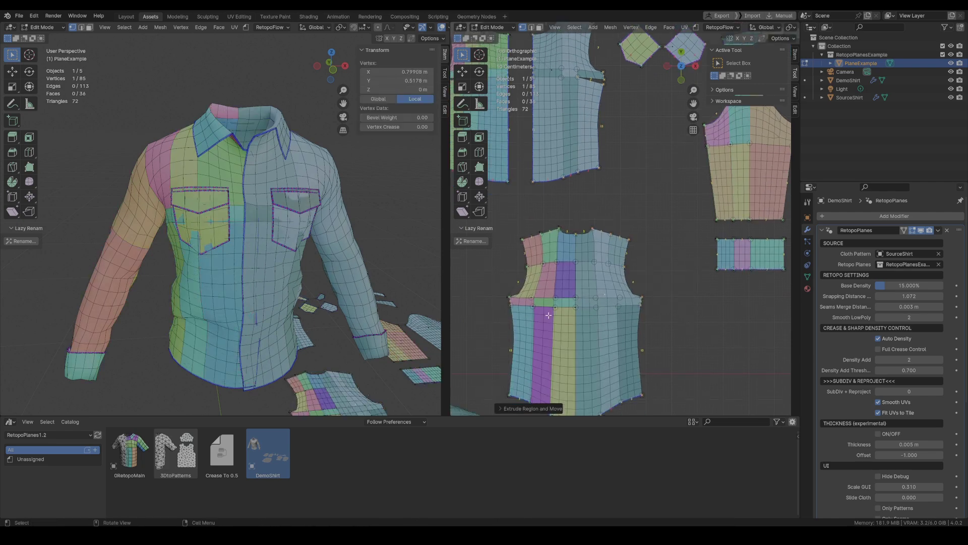
Extrude an extra vertex from the blue sleeve's inner vertex to about X 1.79 m, Y 1.14 m, and delete it again
scroll(561, 323, down, 3)
shift+middle_drag(637, 264, 600, 304)
scroll(694, 254, up, 6)
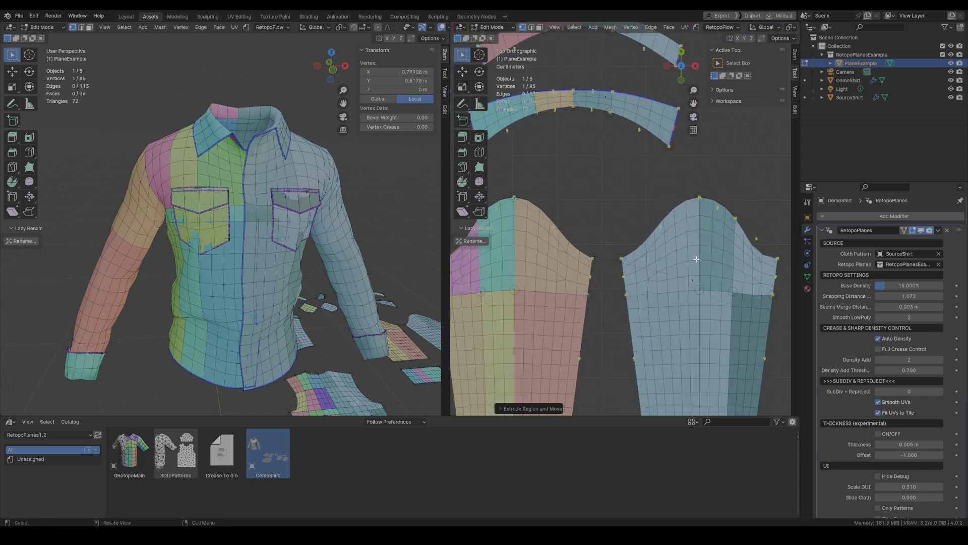
click(691, 292)
scroll(666, 273, down, 2)
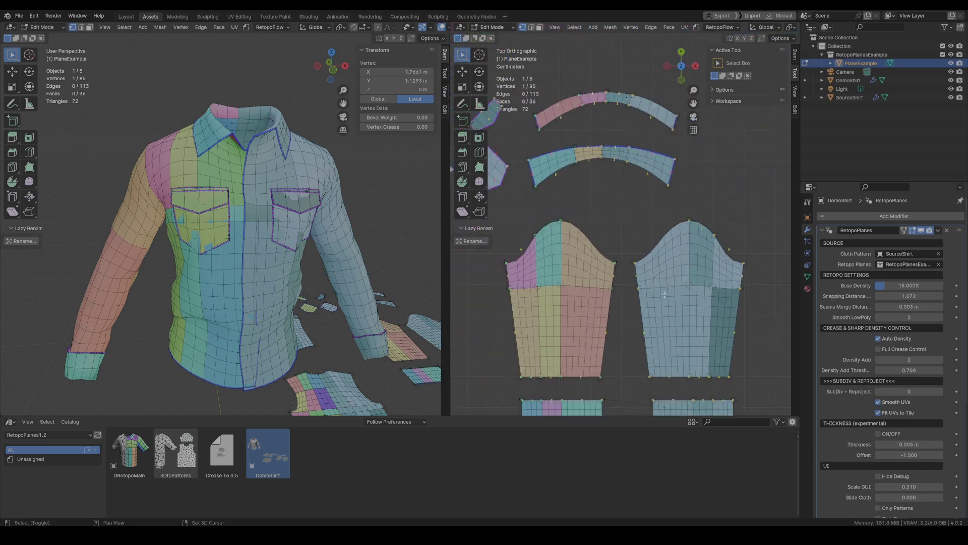
key(e)
click(688, 281)
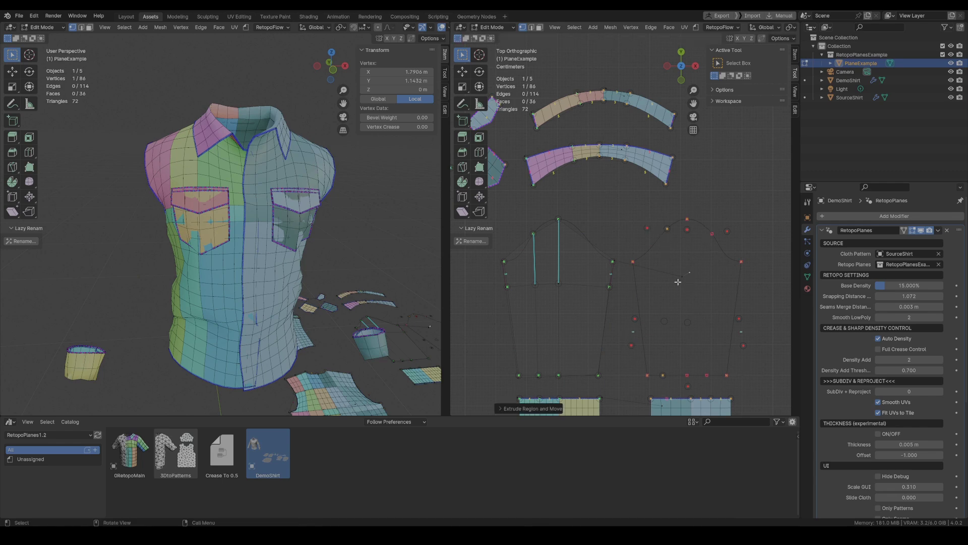
key(x)
click(642, 261)
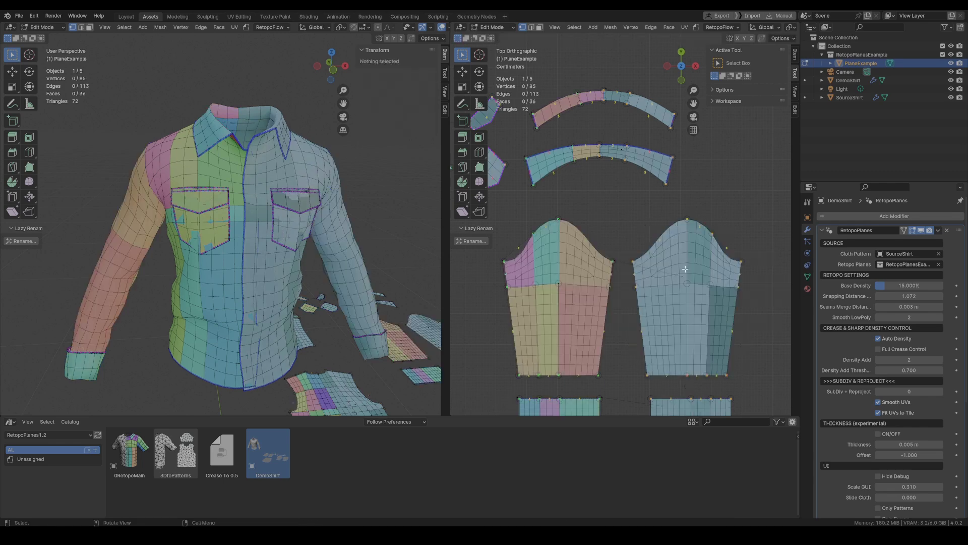
Return to Object Mode and select the retopologized DemoShirt
scroll(685, 269, down, 4)
shift+middle_drag(685, 269, 734, 256)
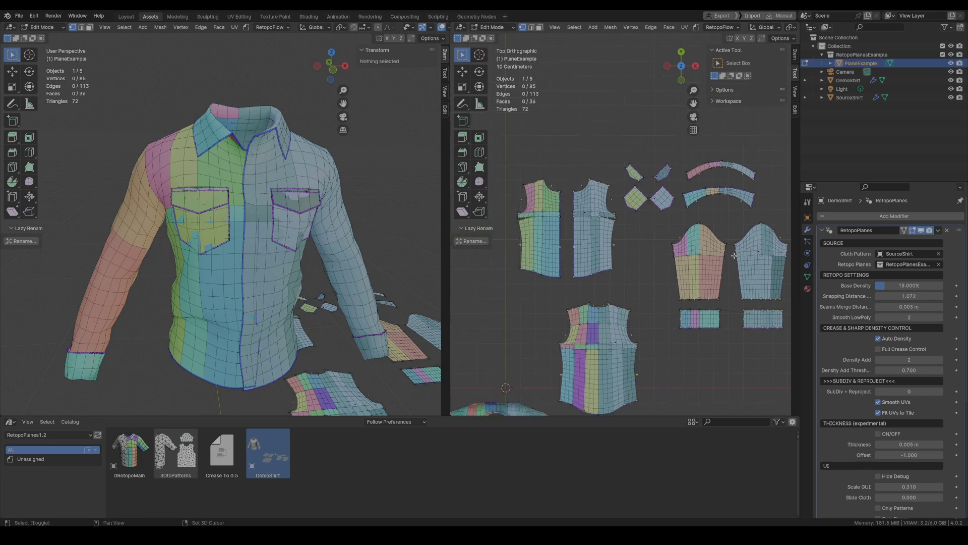
middle_drag(286, 278, 328, 250)
key(Tab)
click(255, 253)
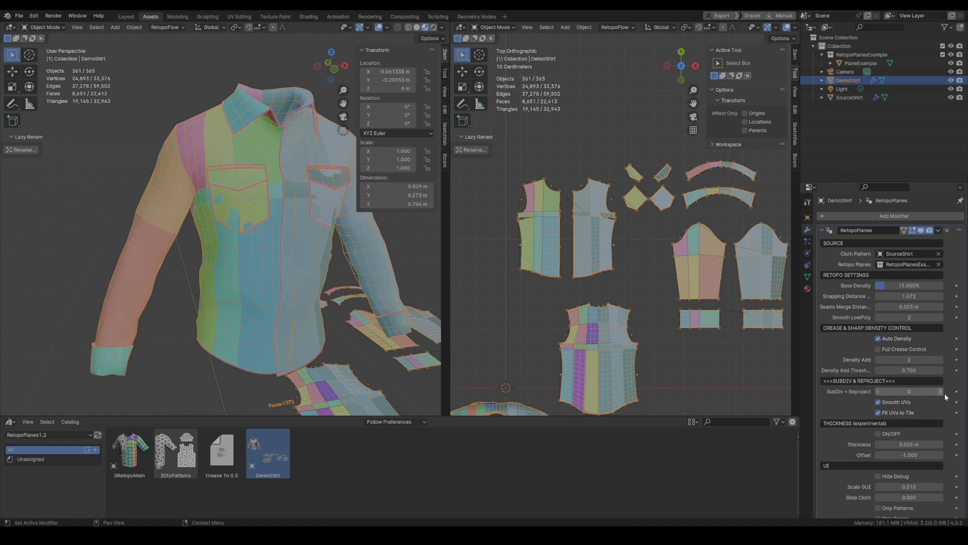
Turn on the experimental Thickness option in the shirt's RetopoPlanes modifier and deselect the shirt
click(877, 434)
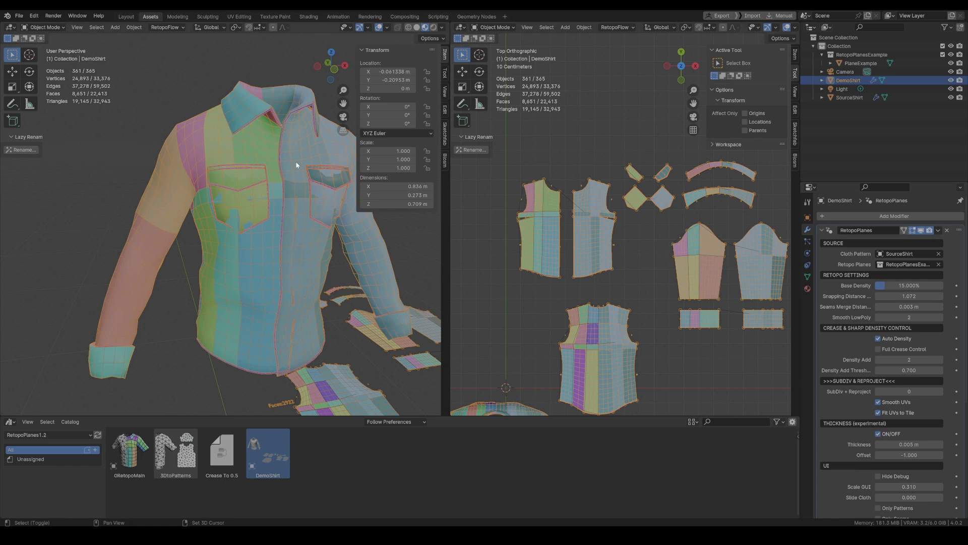
scroll(261, 263, up, 8)
middle_drag(298, 268, 277, 101)
click(277, 99)
shift+middle_drag(282, 206, 262, 174)
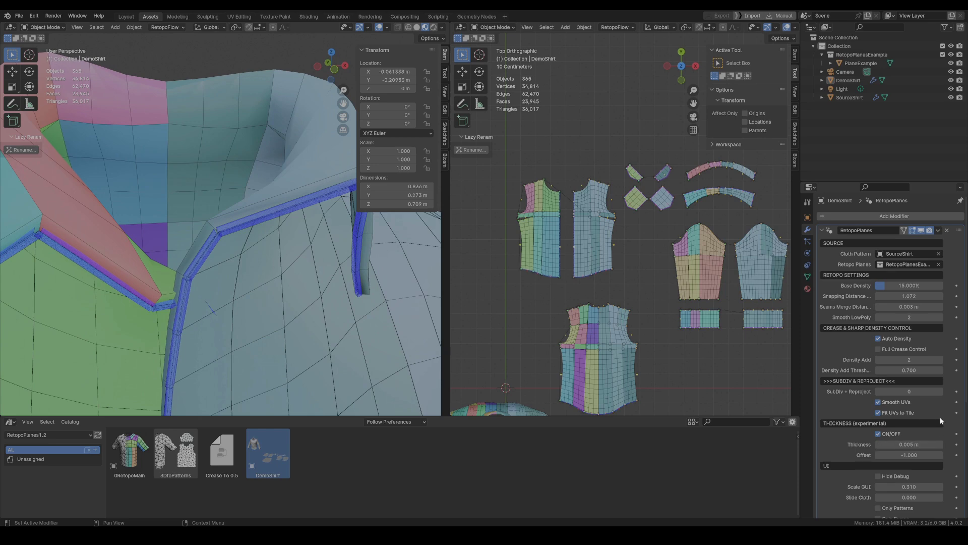
Set the shirt's SubDiv + Reproject level to 2
click(941, 391)
click(941, 391)
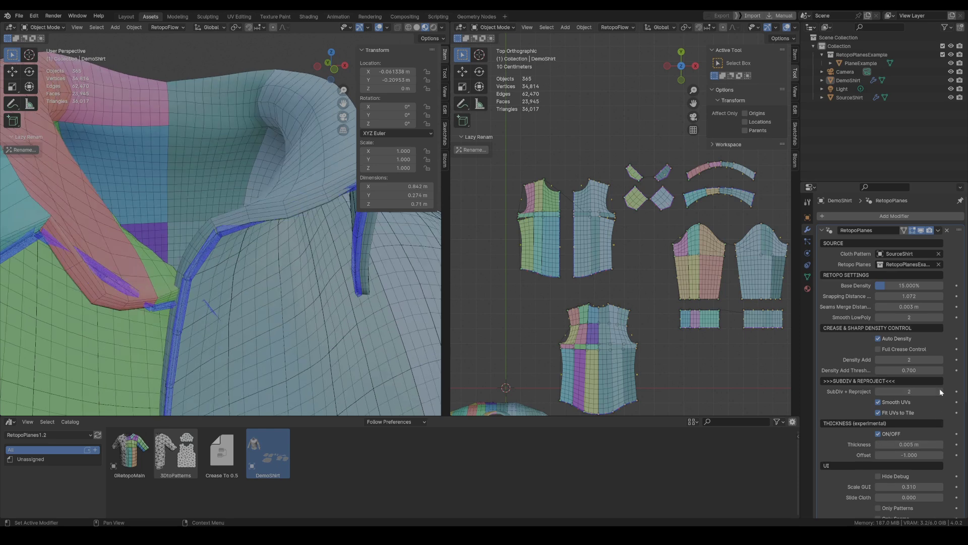
ctrl+middle_drag(278, 208, 284, 288)
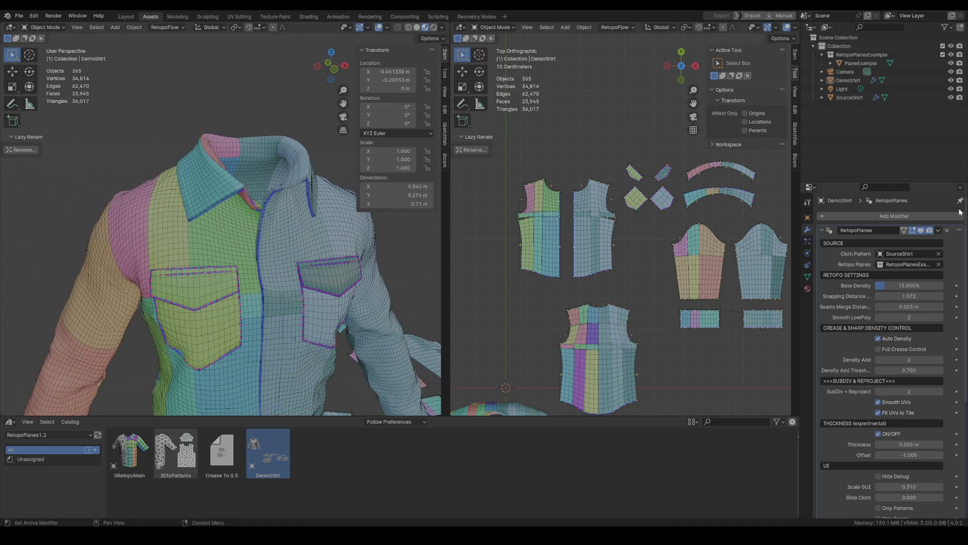
Select the SourceShirt, unpin the properties from DemoShirt and turn off Simplify in the 3DtoPatternsExample modifier
click(850, 98)
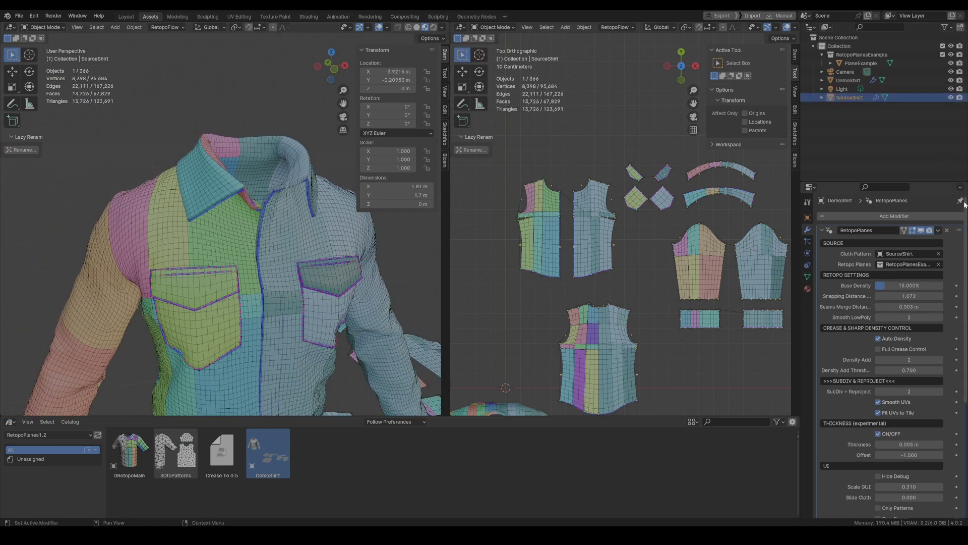
click(960, 202)
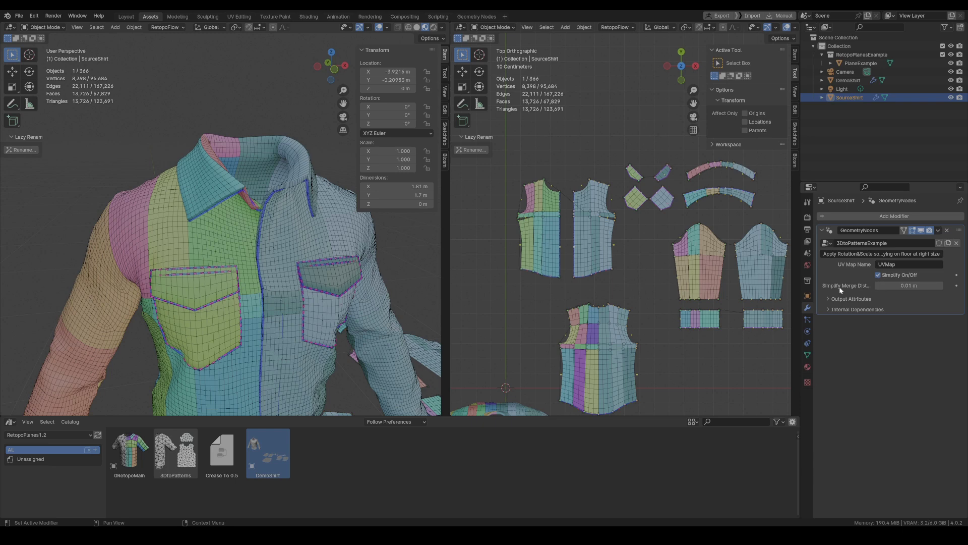
click(878, 275)
scroll(222, 191, down, 3)
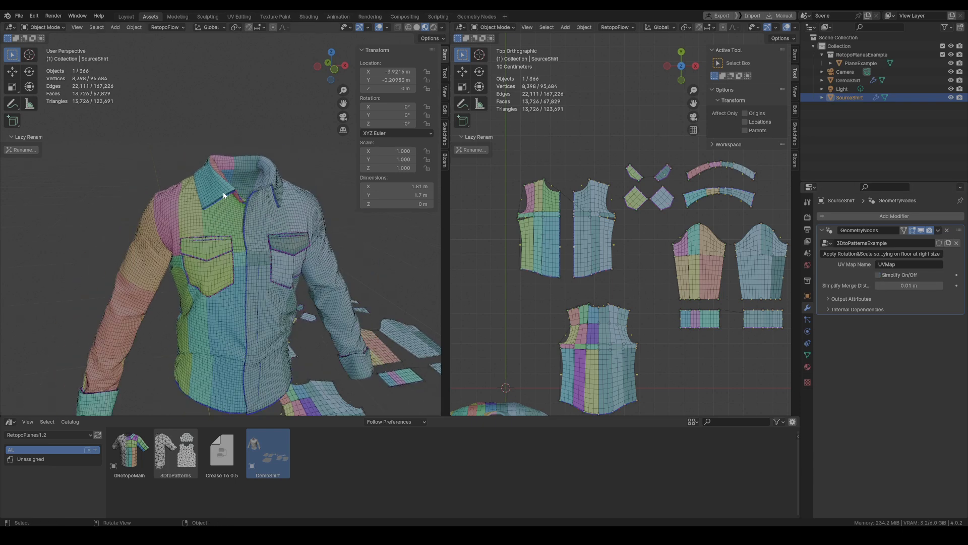
Export the DemoShirt to ZBrush, switch to that app and view the mesh closely around the collar
click(274, 225)
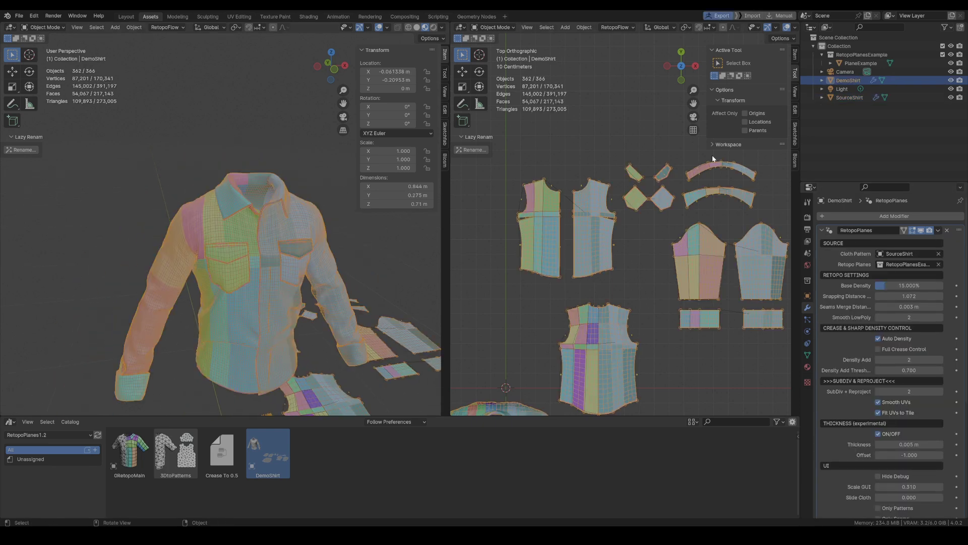
key(alt+Tab)
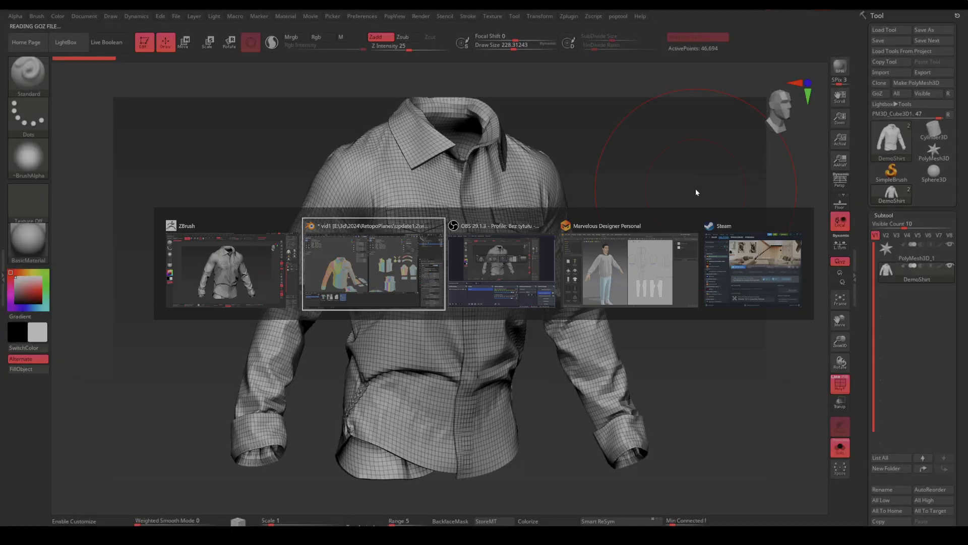
click(273, 258)
right_drag(449, 237, 447, 243)
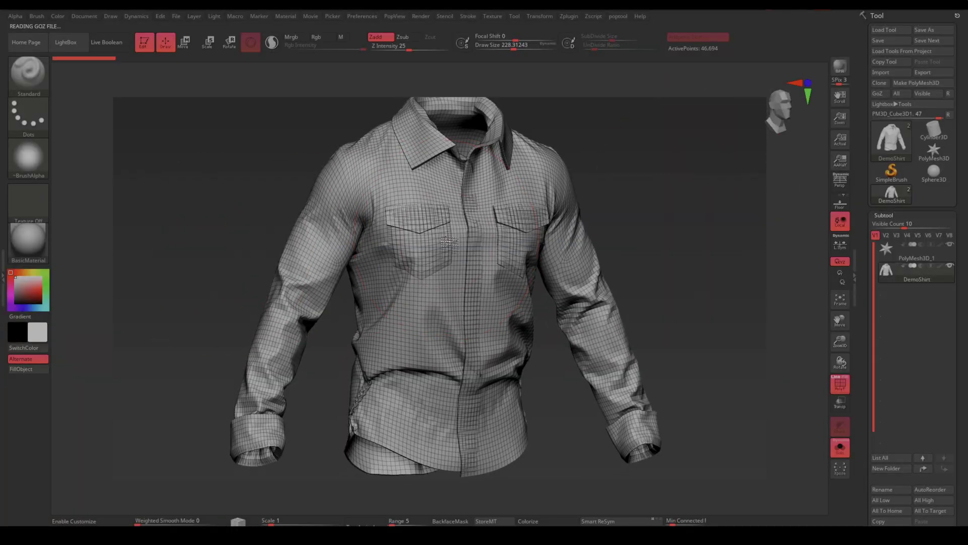
alt+right_drag(468, 171, 452, 266)
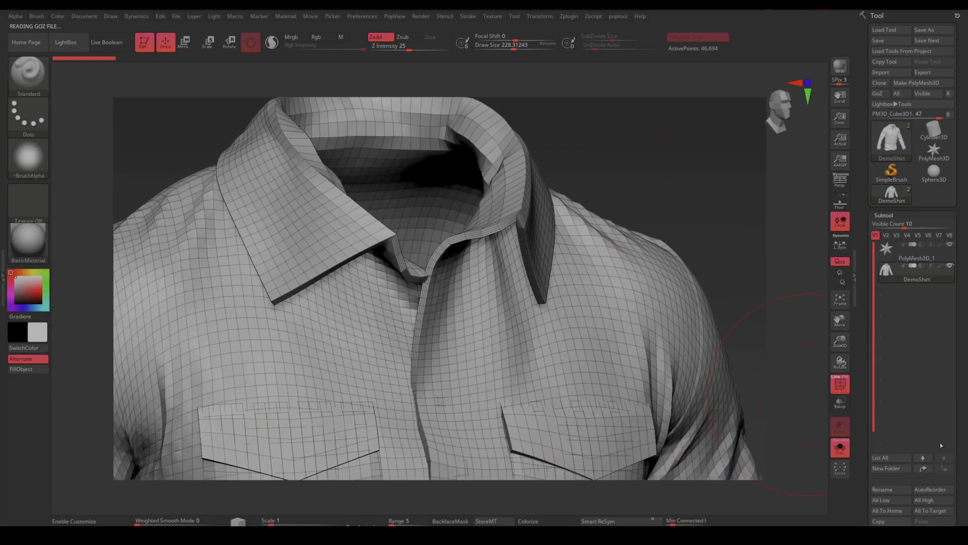
Run Reconstruct Subdiv twice on the imported shirt and view the mesh down its front
drag(867, 478, 863, 421)
scroll(888, 353, down, 8)
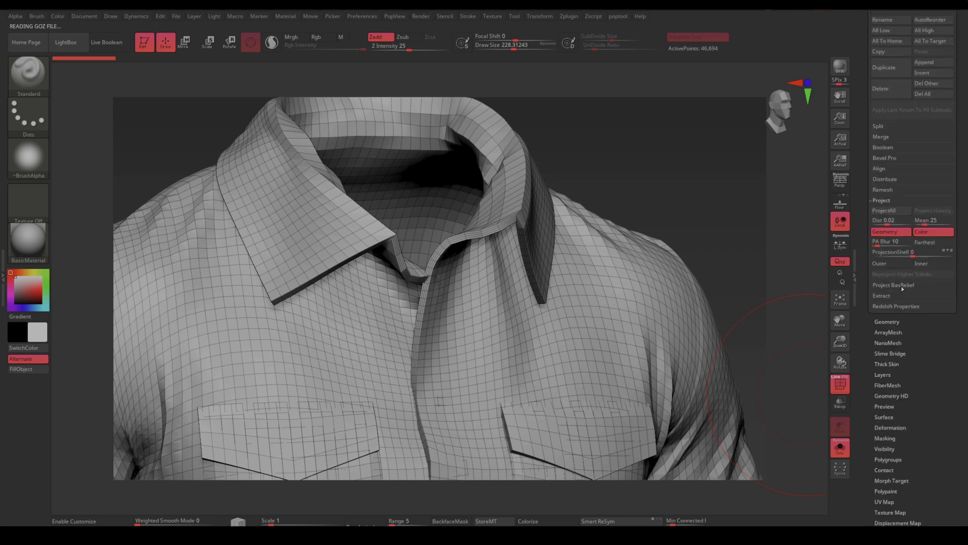
click(889, 321)
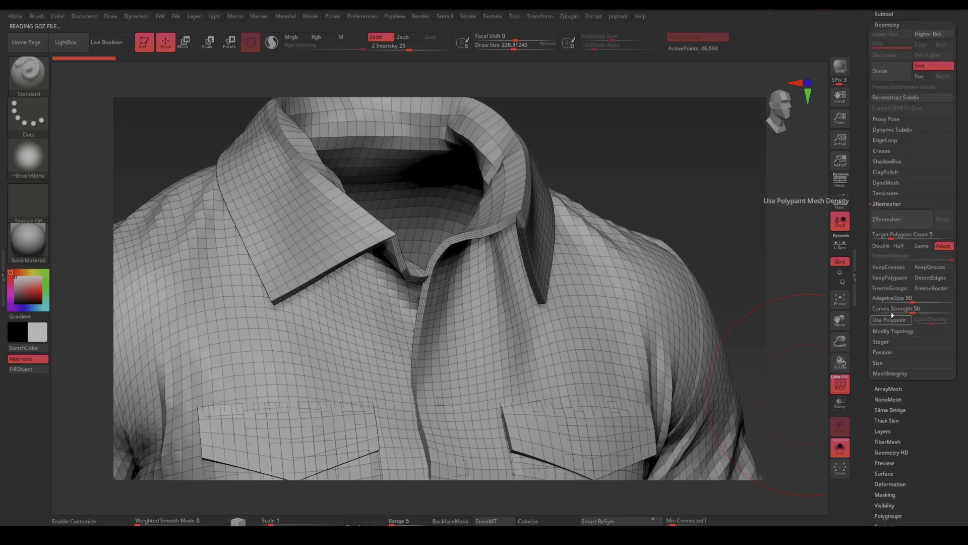
click(886, 97)
click(886, 97)
alt+right_drag(494, 409, 482, 215)
alt+right_drag(482, 348, 465, 213)
Switch back to Blender and start a new file without saving the changes to the current one
key(alt+Tab)
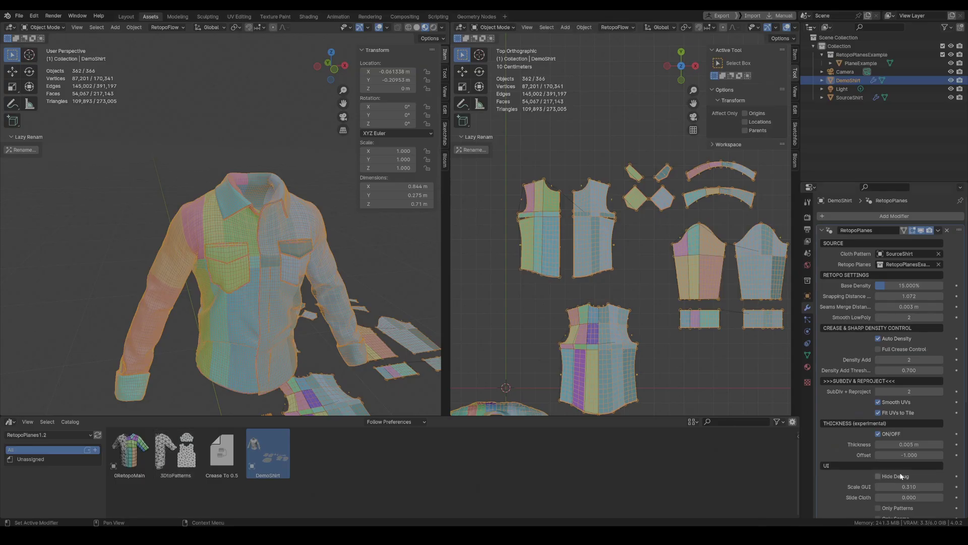
middle_drag(326, 295, 369, 312)
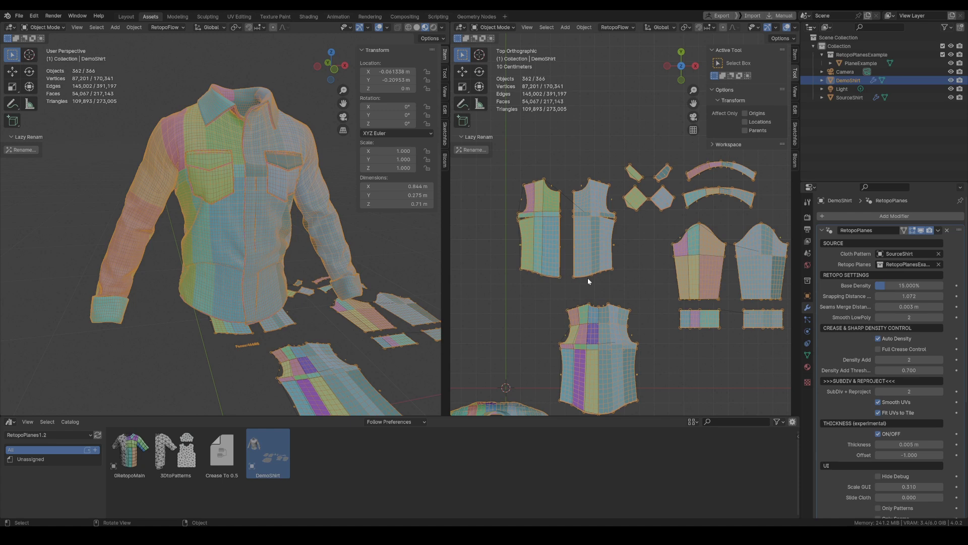
click(20, 17)
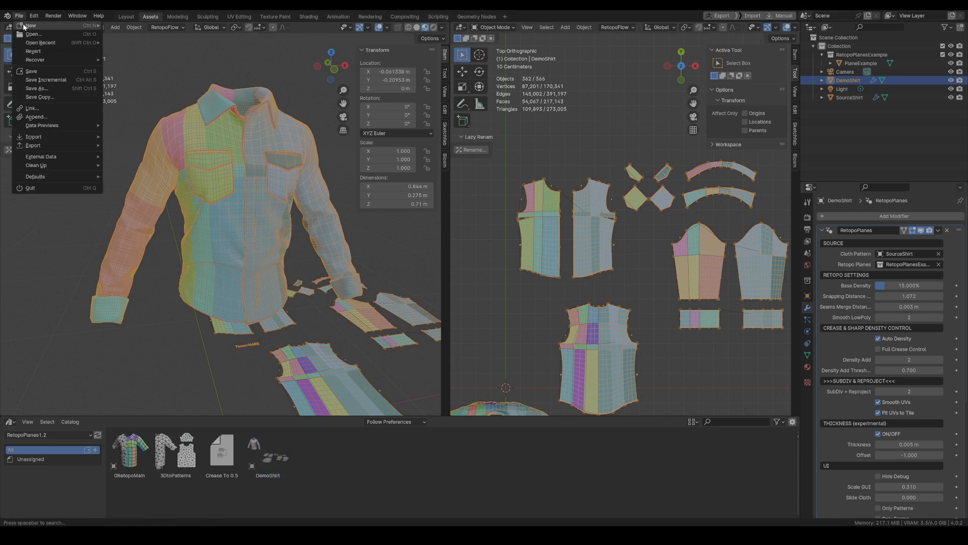
mouse_move(24, 26)
click(125, 26)
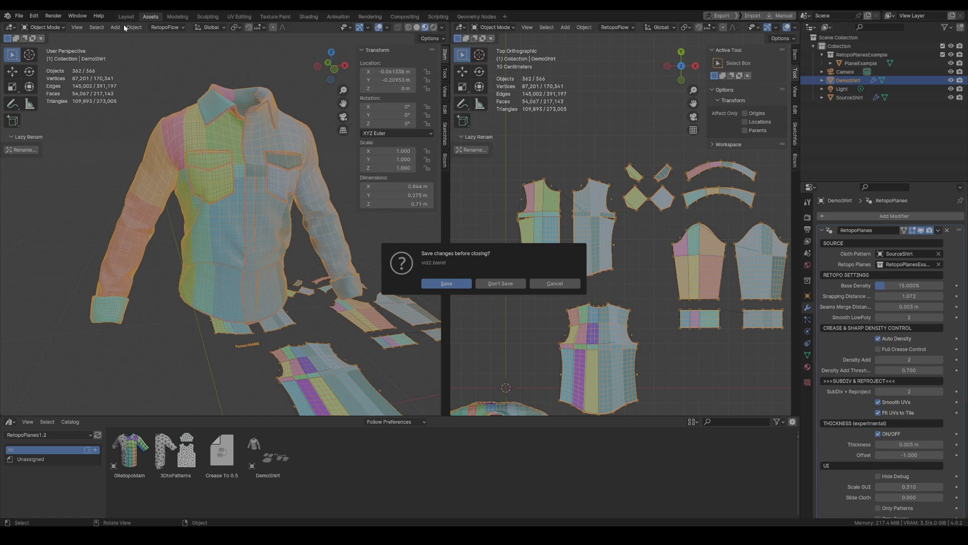
click(480, 284)
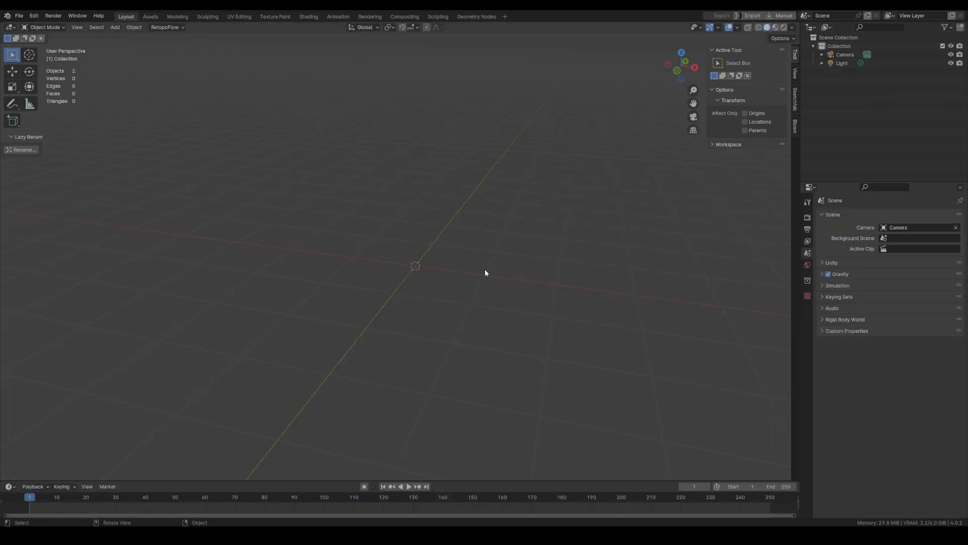
Switch to Marvelous Designer and show the UV Editor in place of the 2D Pattern Window
key(alt+Tab)
key(alt+Tab)
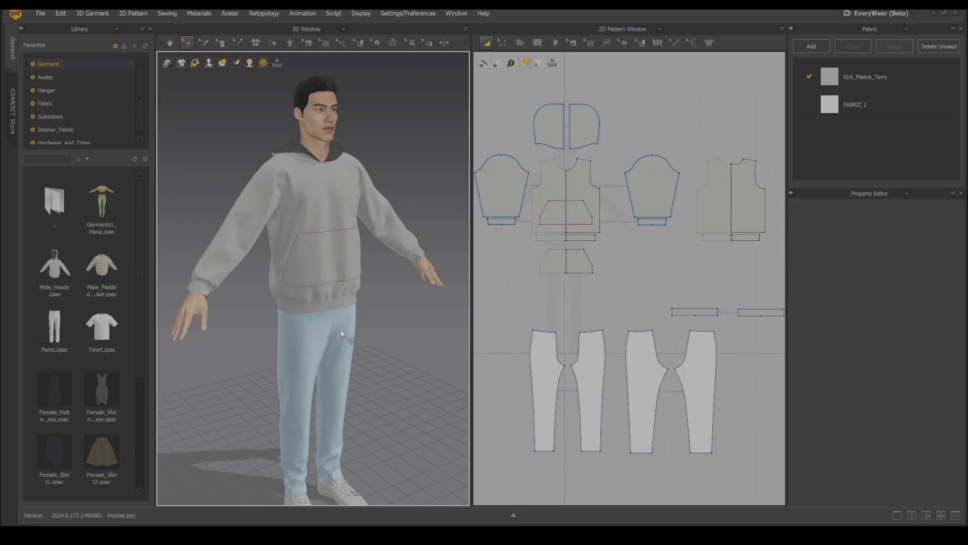
scroll(330, 268, up, 5)
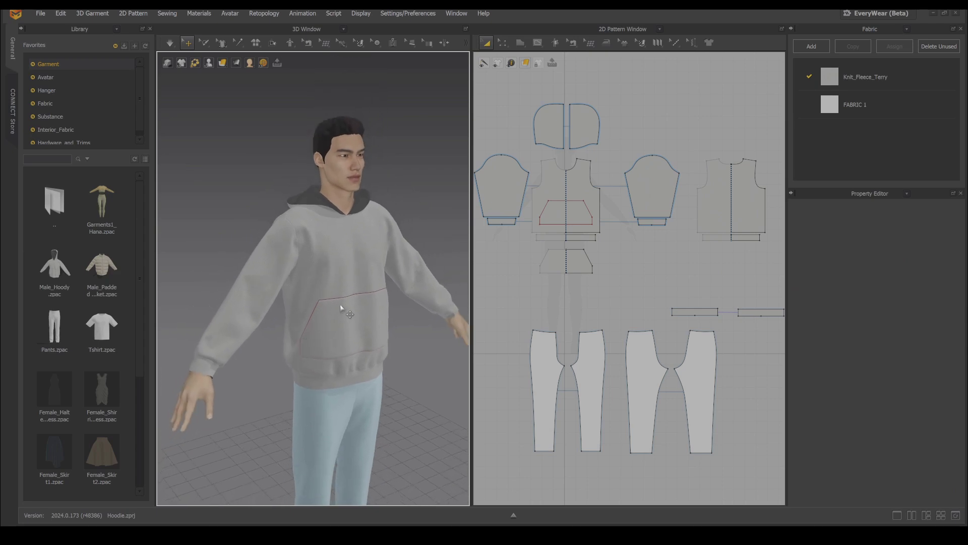
click(621, 28)
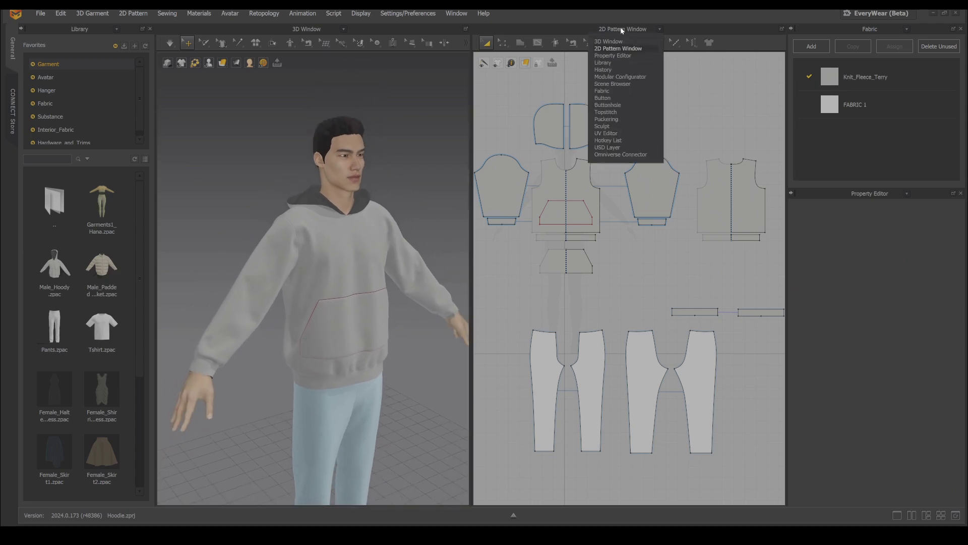
click(606, 133)
scroll(580, 197, down, 2)
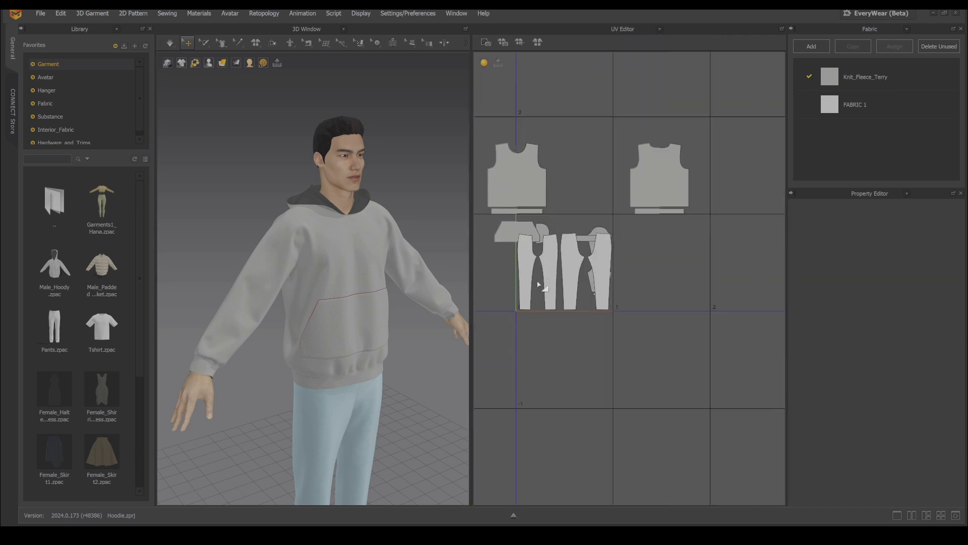
Move the four trouser pieces and the two overlapping narrow strips out of the first UV tile into the space below it
middle_drag(295, 391, 276, 275)
click(317, 343)
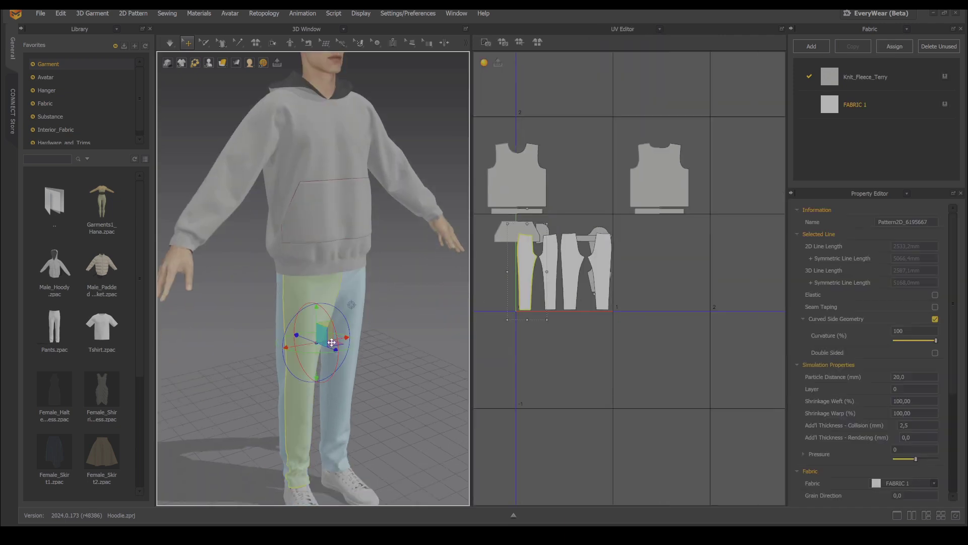
shift+click(326, 410)
mouse_move(290, 301)
right_down()
mouse_move(391, 294)
mouse_move(289, 294)
right_up()
shift+click(357, 308)
shift+click(313, 317)
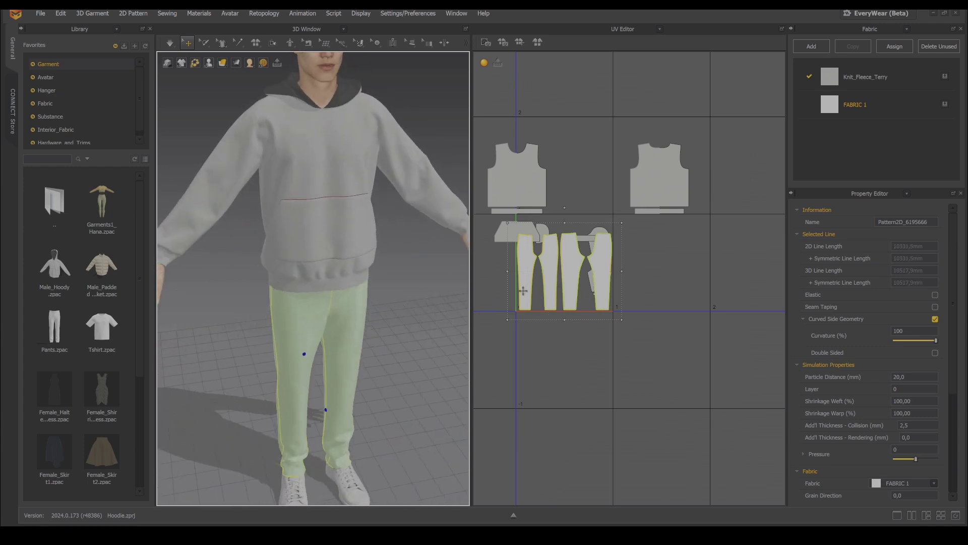
drag(532, 287, 564, 409)
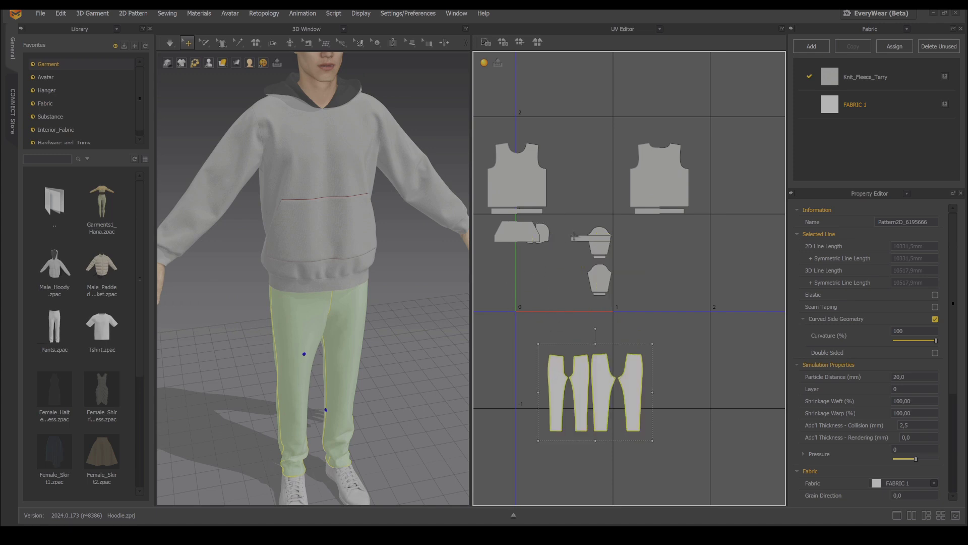
drag(574, 237, 647, 342)
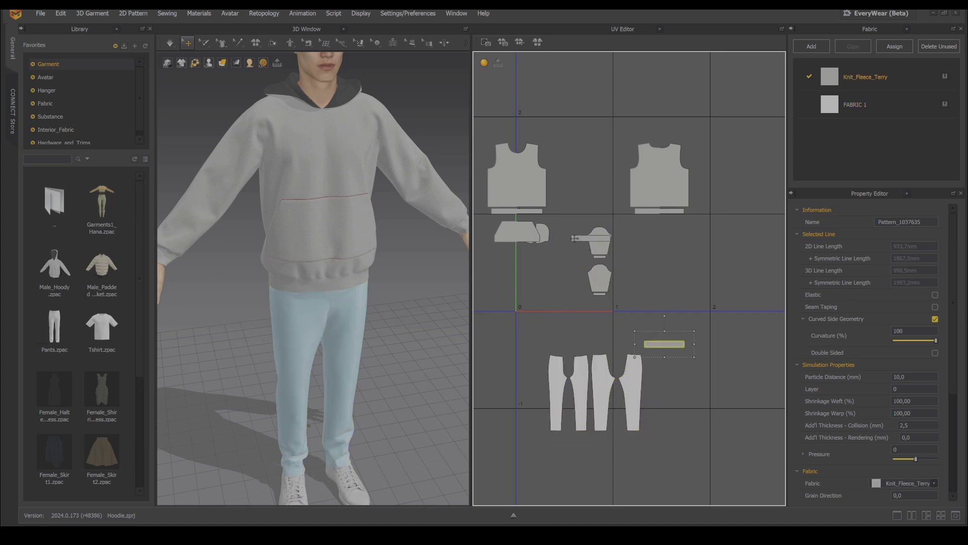
drag(574, 238, 653, 357)
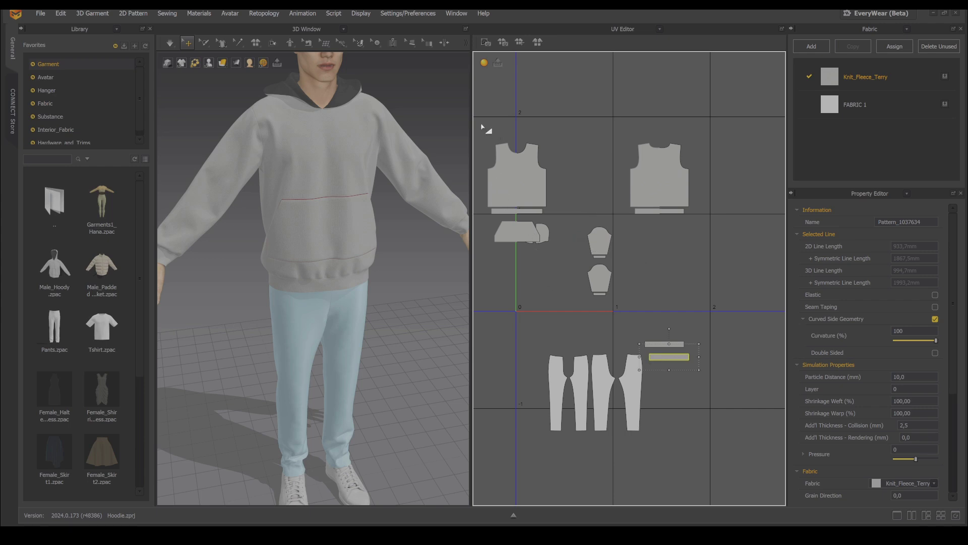
Select the hoodie pieces in the UV layout, examine the hoodie on the avatar and clear the selection
drag(482, 125, 700, 272)
drag(735, 304, 735, 304)
right_drag(272, 224, 314, 216)
scroll(317, 216, up, 2)
middle_drag(325, 217, 335, 231)
scroll(330, 227, down, 2)
click(520, 348)
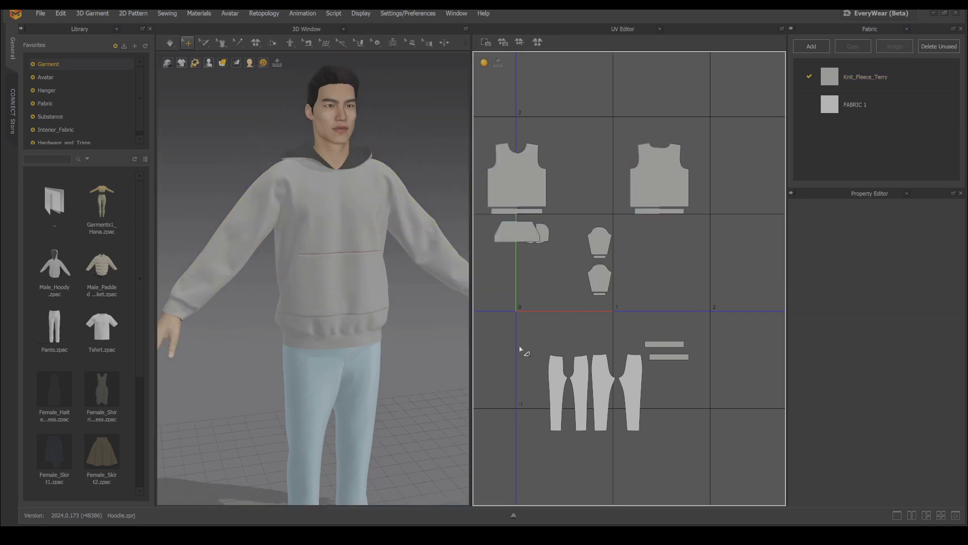
Move both hood pieces out from under the pocket piece into the free space between the pocket and the sleeves
click(544, 229)
scroll(529, 249, up, 6)
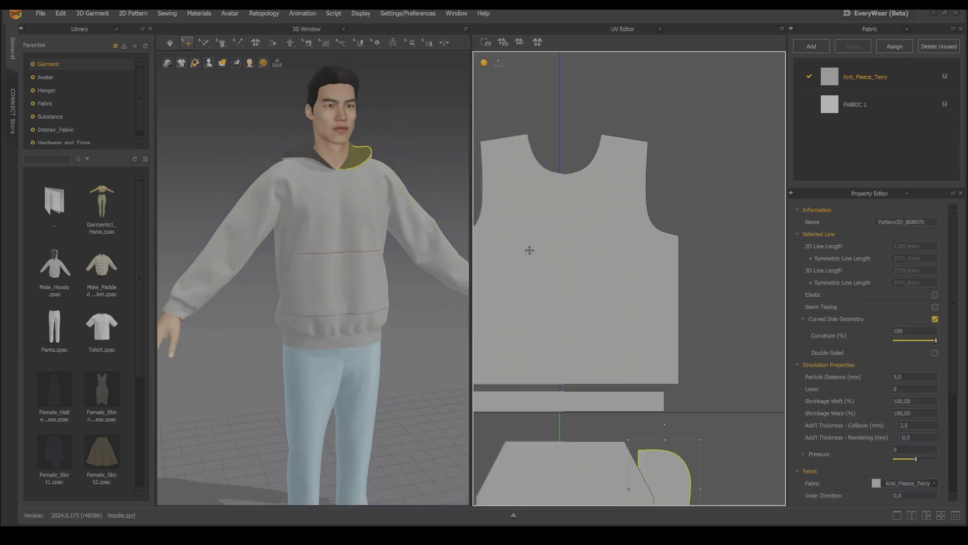
middle_drag(577, 298, 574, 69)
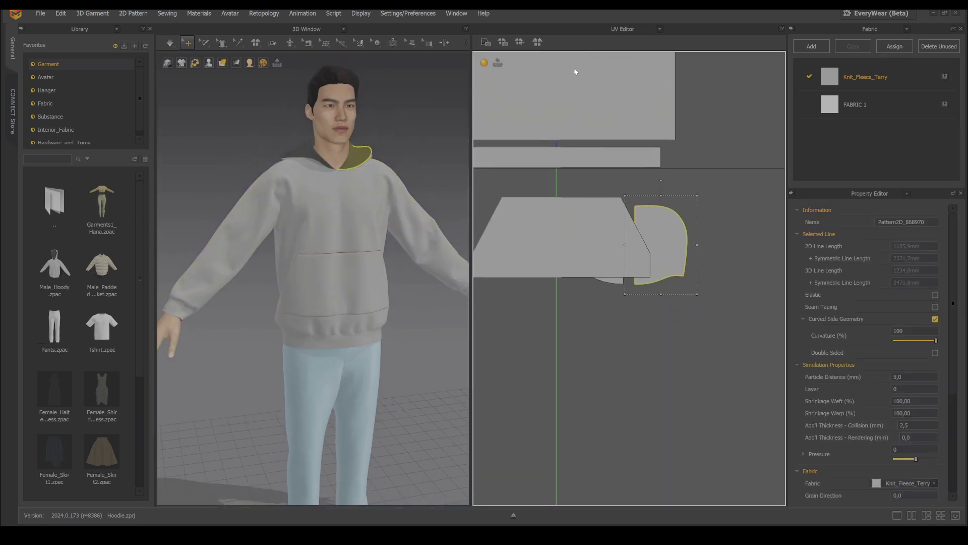
shift+click(610, 281)
drag(610, 283, 725, 273)
click(725, 272)
scroll(523, 287, down, 5)
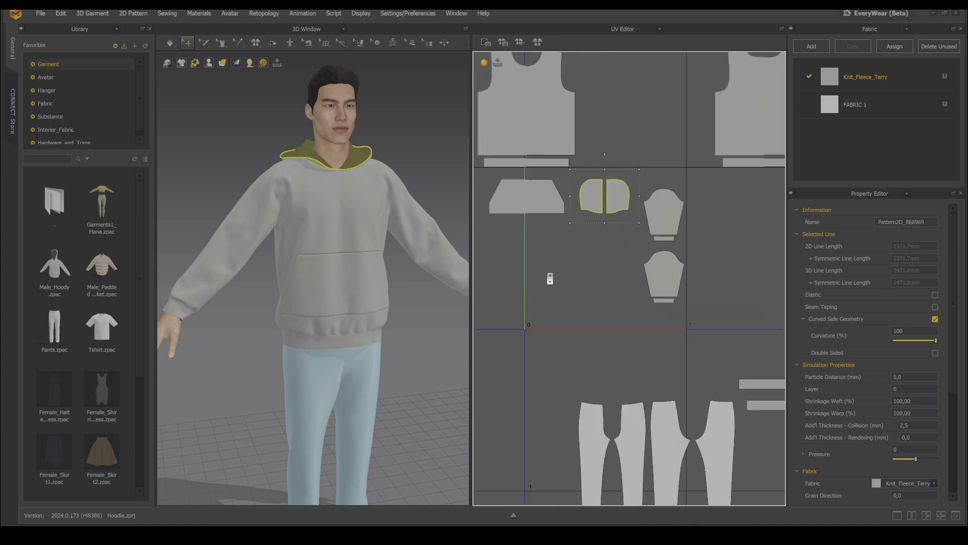
Move the back body piece and its hem band closer to the front body piece in the UV layout
middle_drag(570, 309, 583, 311)
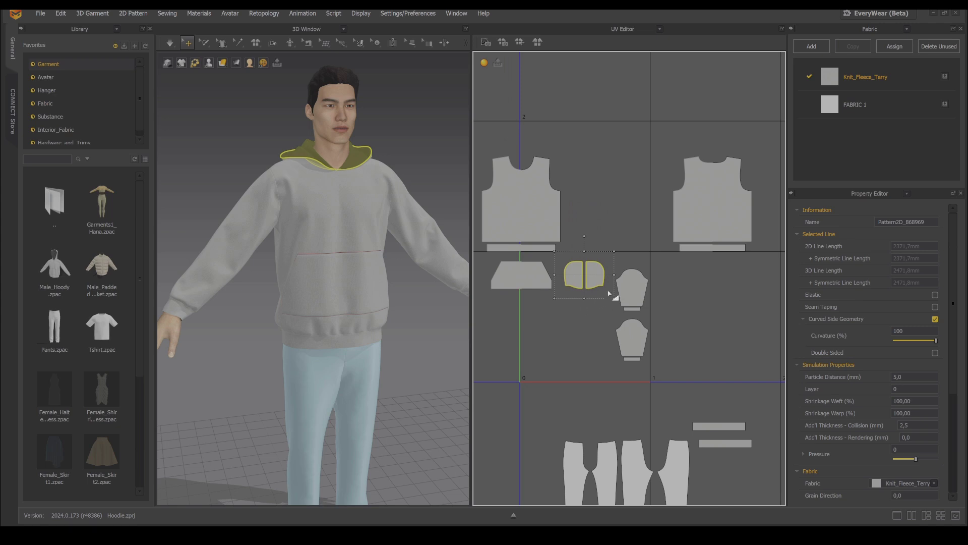
click(663, 153)
click(706, 241)
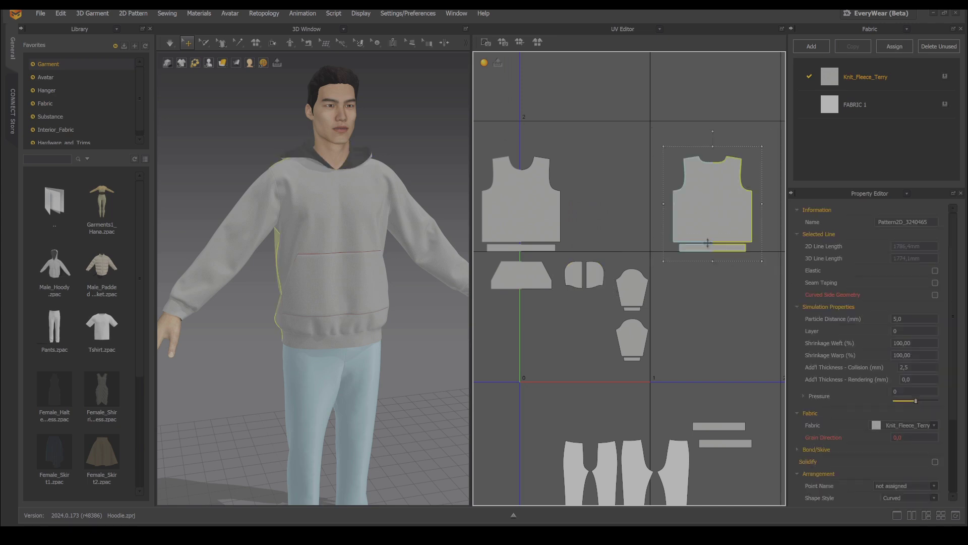
drag(707, 241, 625, 247)
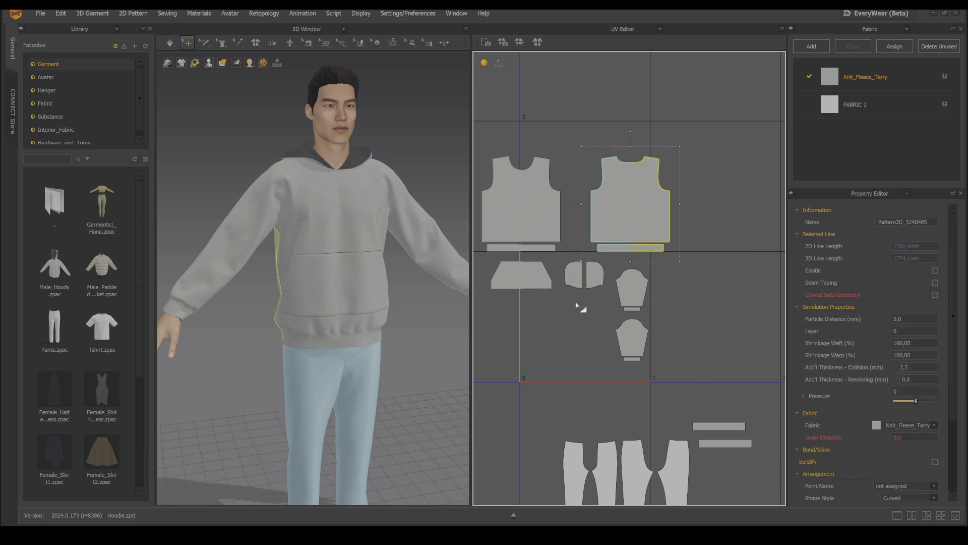
scroll(577, 304, up, 3)
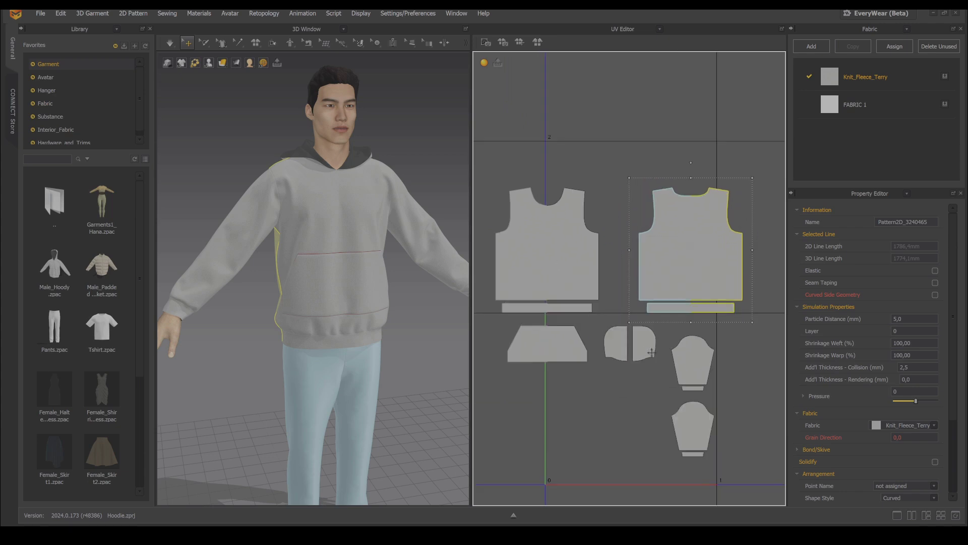
click(655, 344)
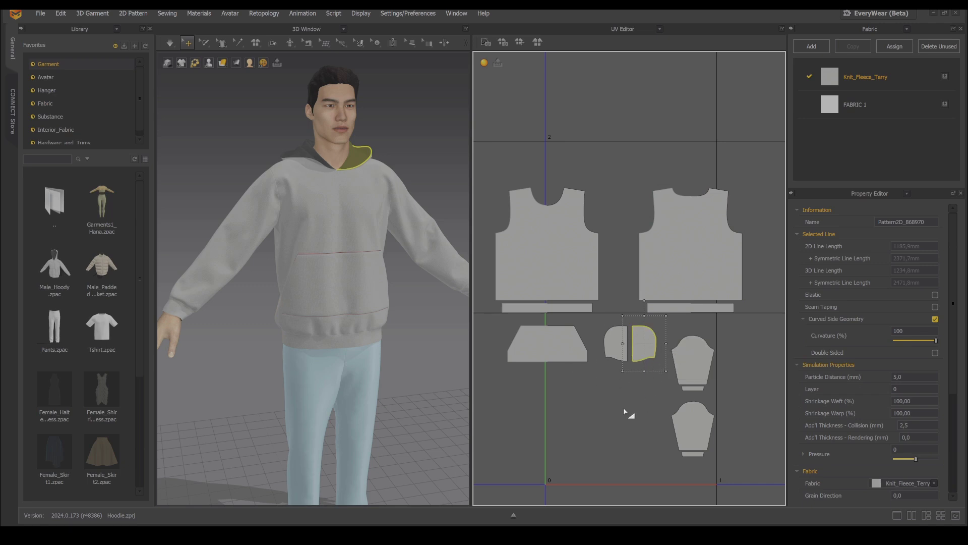
middle_drag(624, 412, 622, 383)
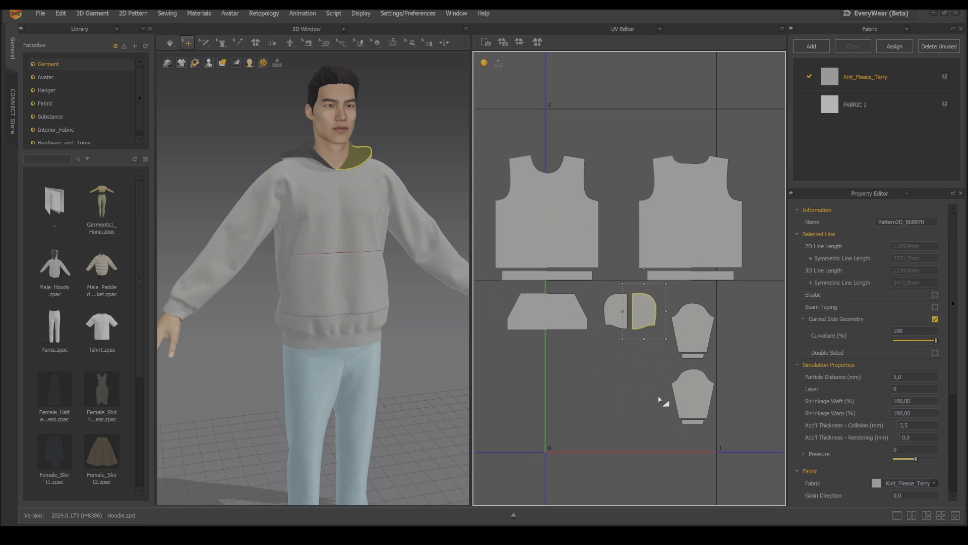
scroll(659, 400, up, 3)
middle_drag(661, 402, 667, 357)
scroll(631, 326, down, 3)
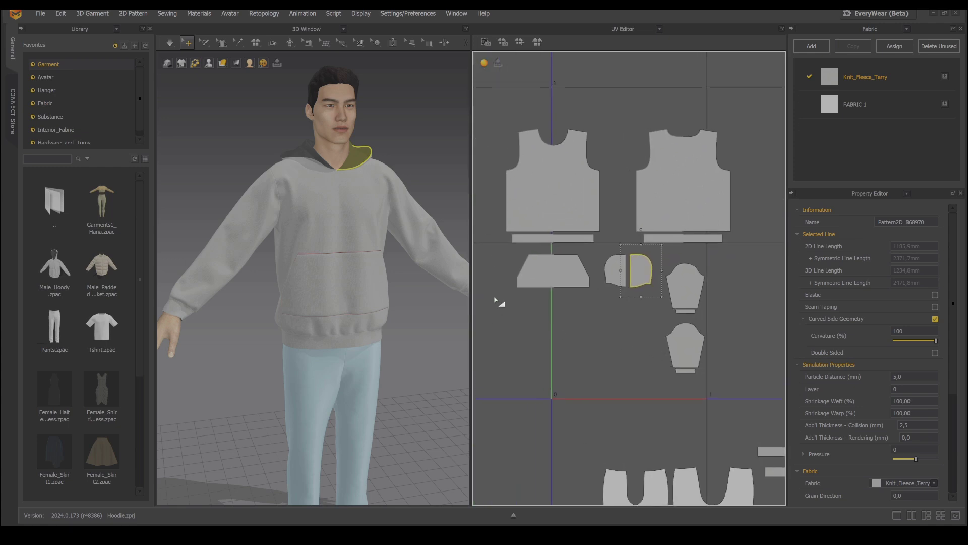
Change the UV Editor area to the 2D Pattern Window and select all the hoodie pattern pieces, leaving the trousers unselected
click(635, 30)
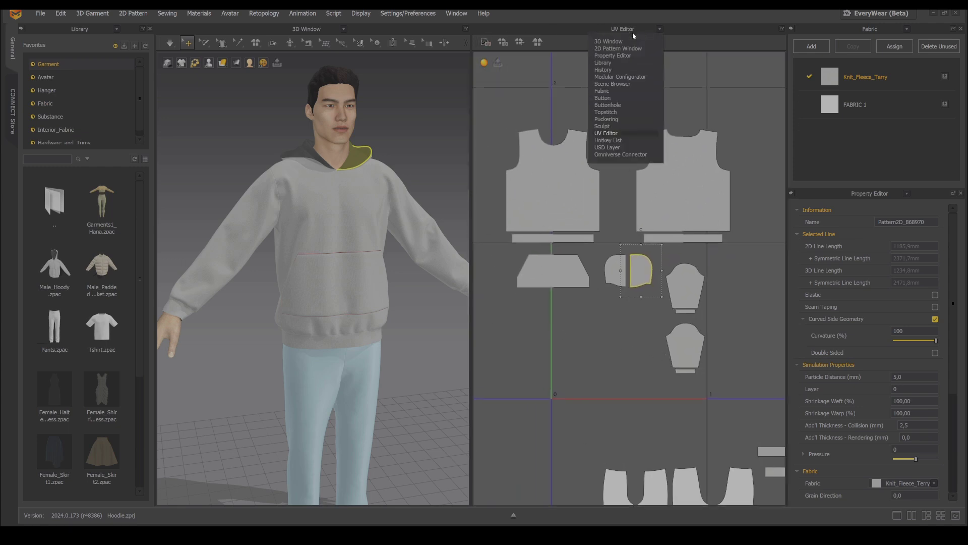
click(613, 40)
middle_drag(545, 120, 568, 170)
drag(517, 124, 762, 288)
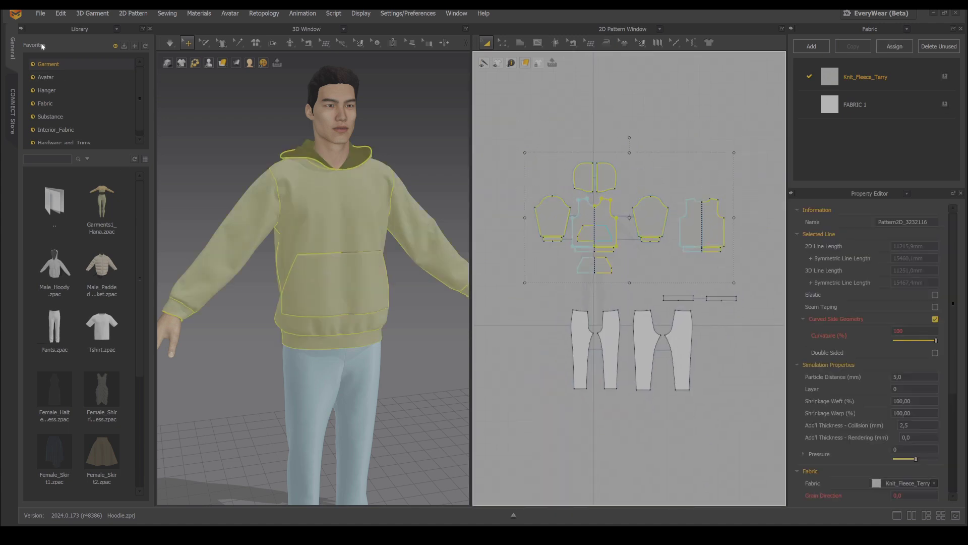
Export the selected hoodie pieces as an OBJ file named Hoodie in the vid folder, using a scale of 0,10%
click(40, 14)
mouse_move(62, 113)
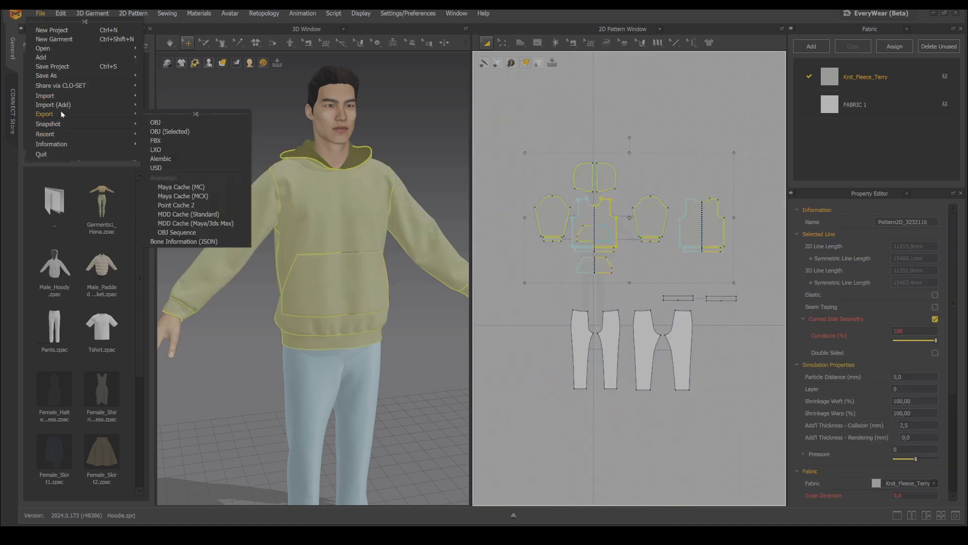
click(172, 133)
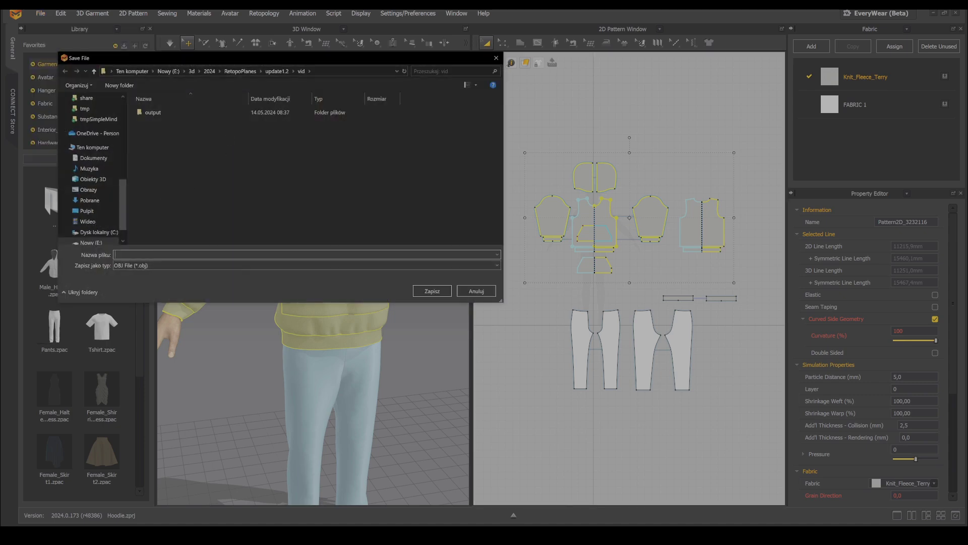
text(Hoodie)
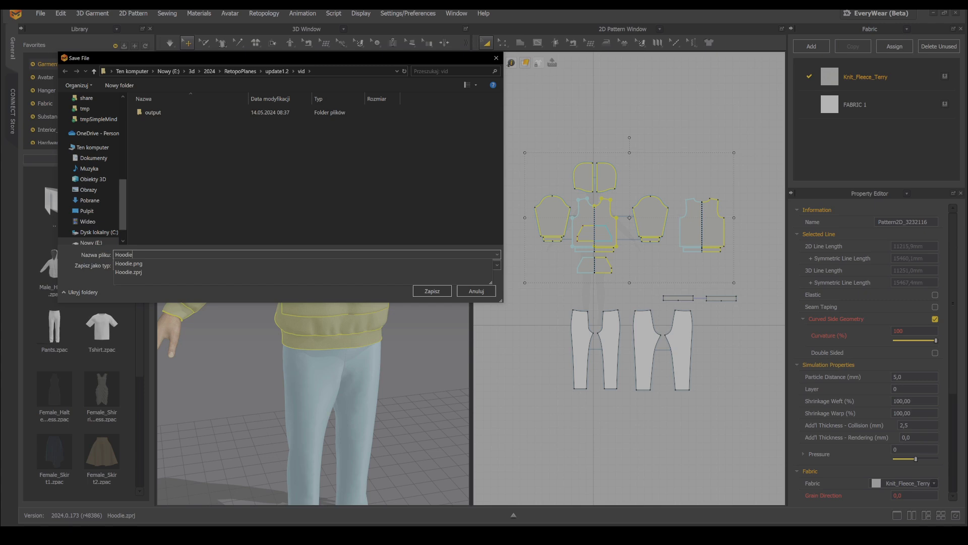
key(Return)
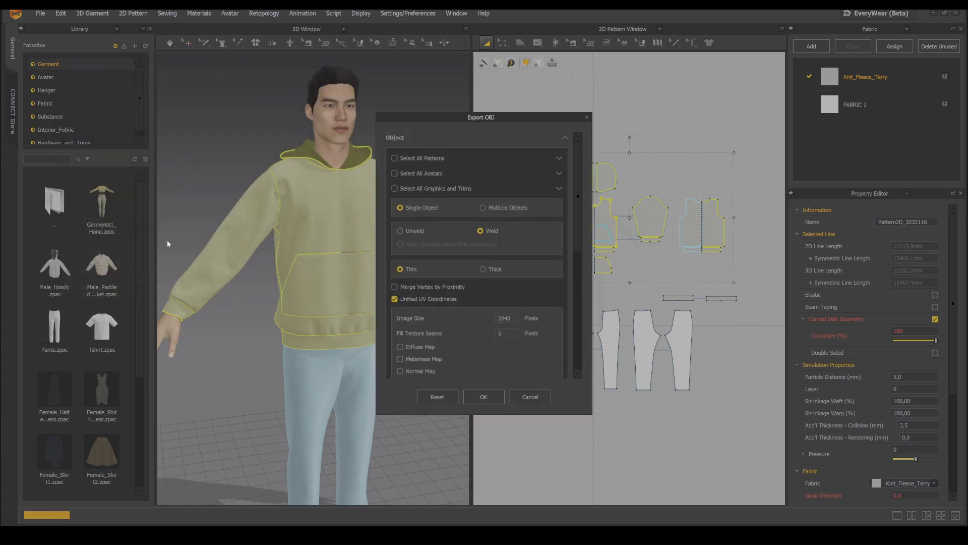
scroll(416, 274, down, 7)
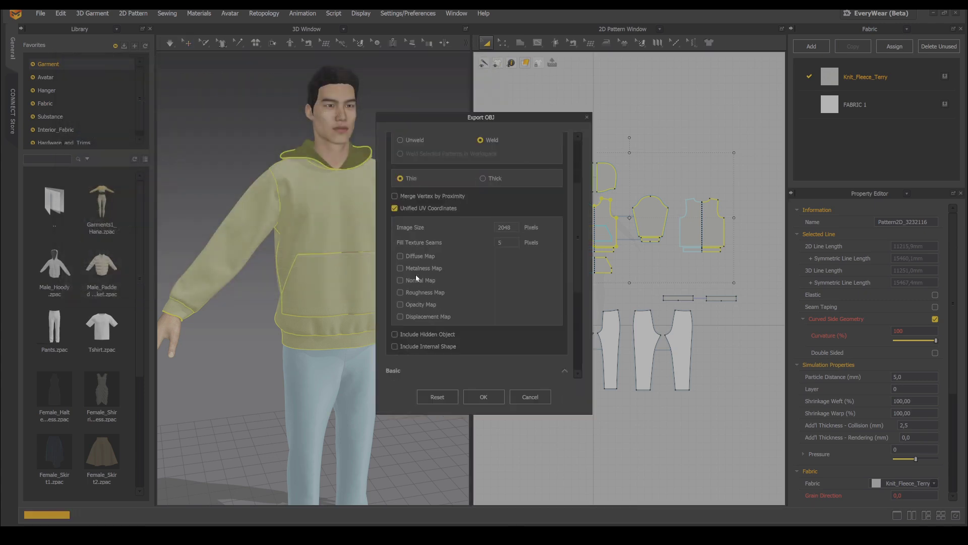
double_click(498, 285)
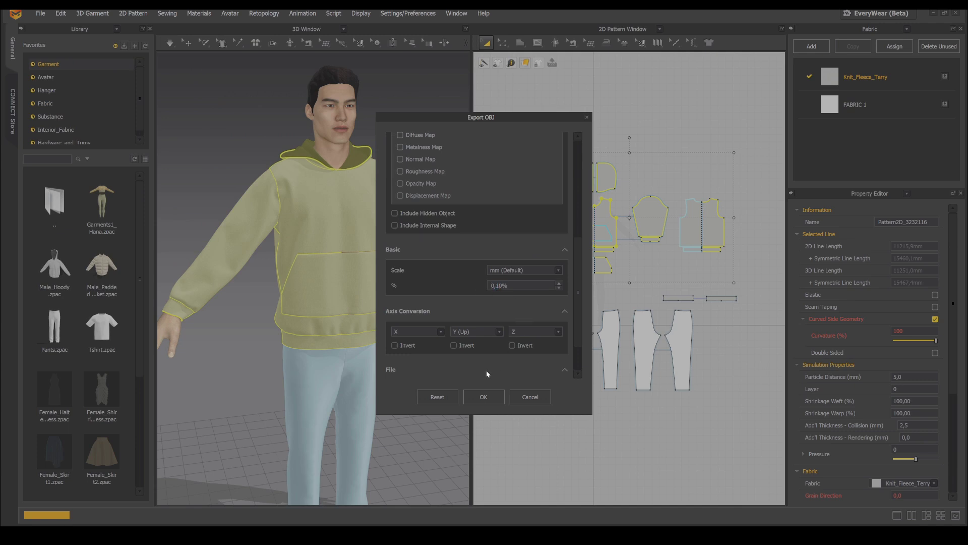
click(476, 402)
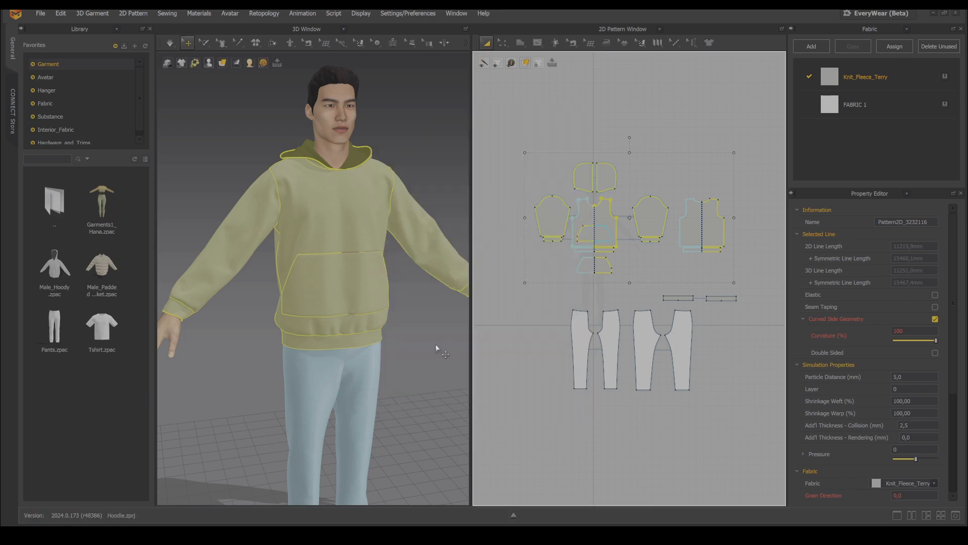
Switch to Blender and import Hoodie.obj from the bookmarked vid folder as a Wavefront OBJ
key(alt+Tab)
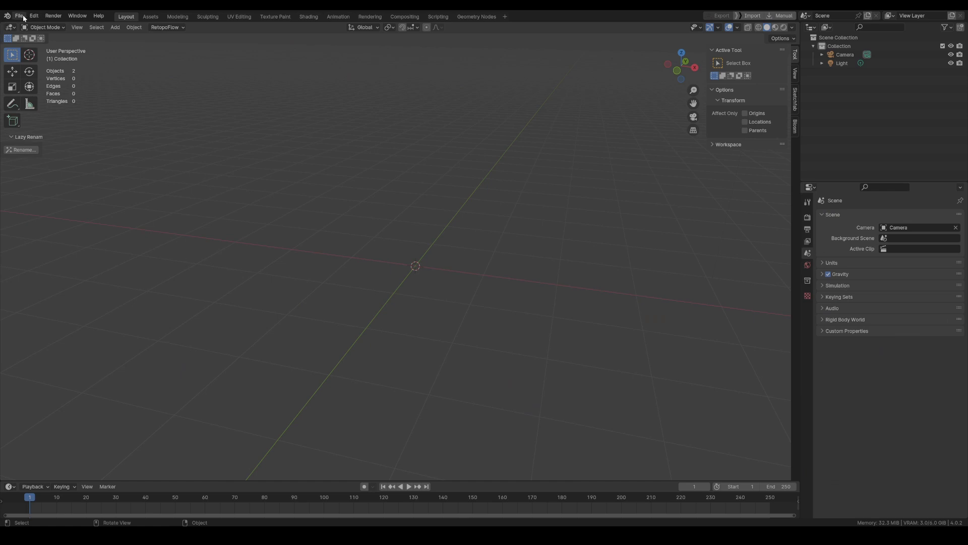
click(22, 17)
mouse_move(35, 136)
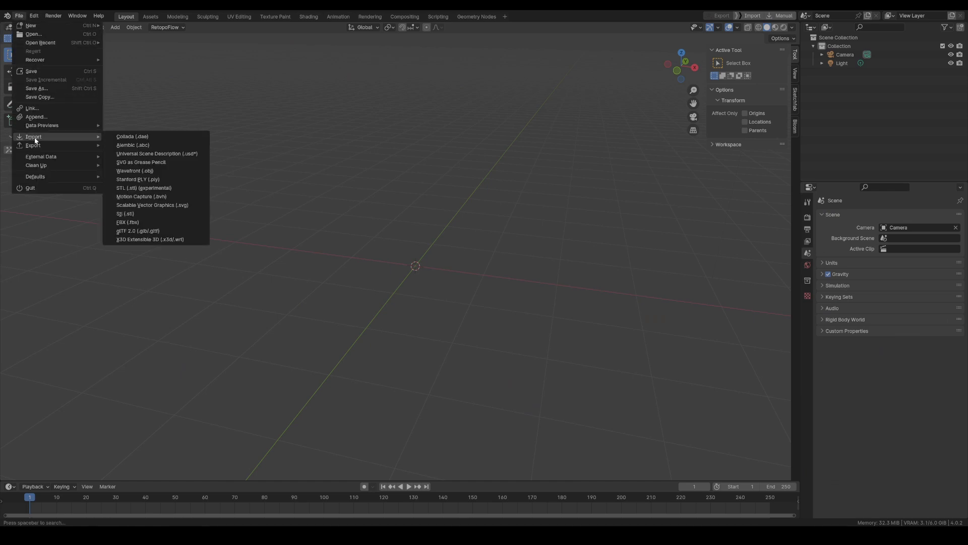
click(135, 171)
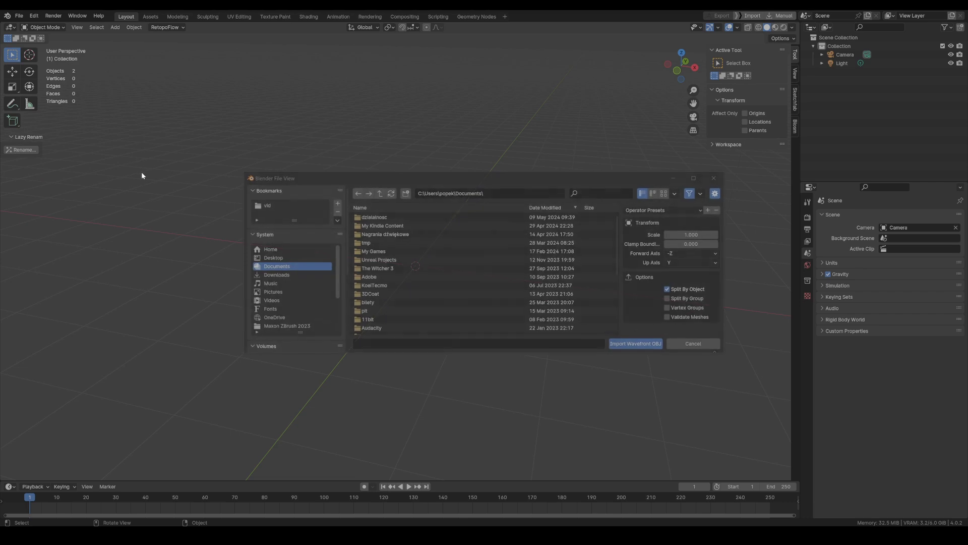
click(268, 207)
click(382, 234)
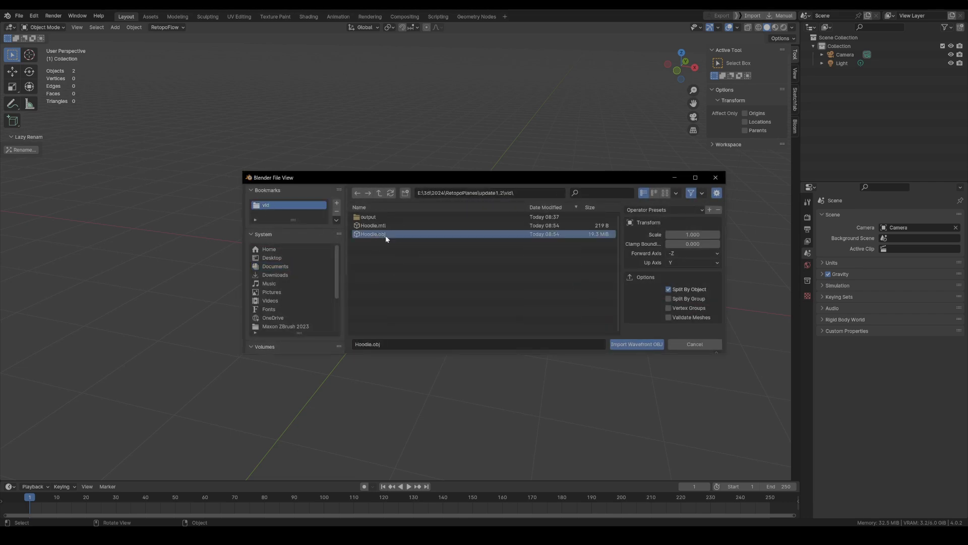
click(650, 343)
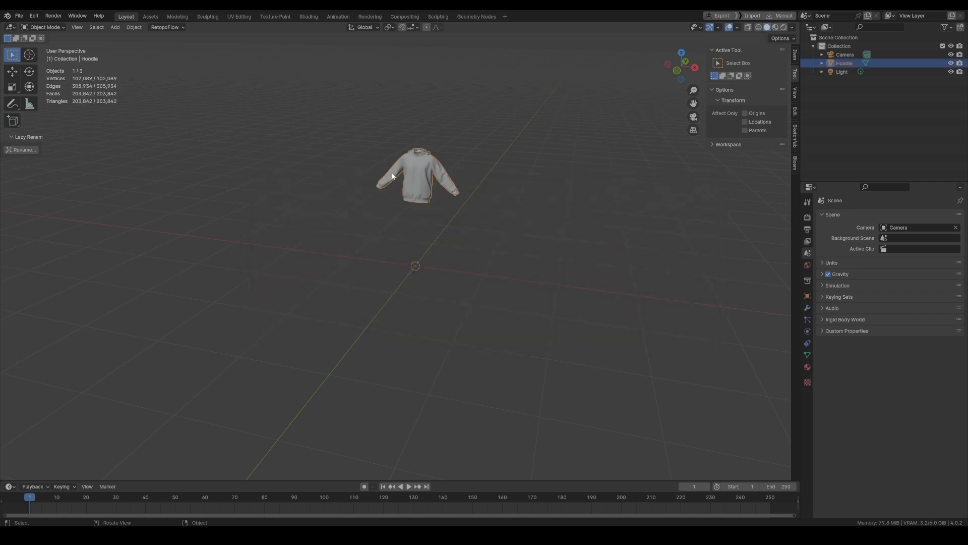
Move the imported hoodie along the X axis, away from the world origin in the negative direction
shift+middle_drag(392, 175, 404, 225)
key(g)
key(x)
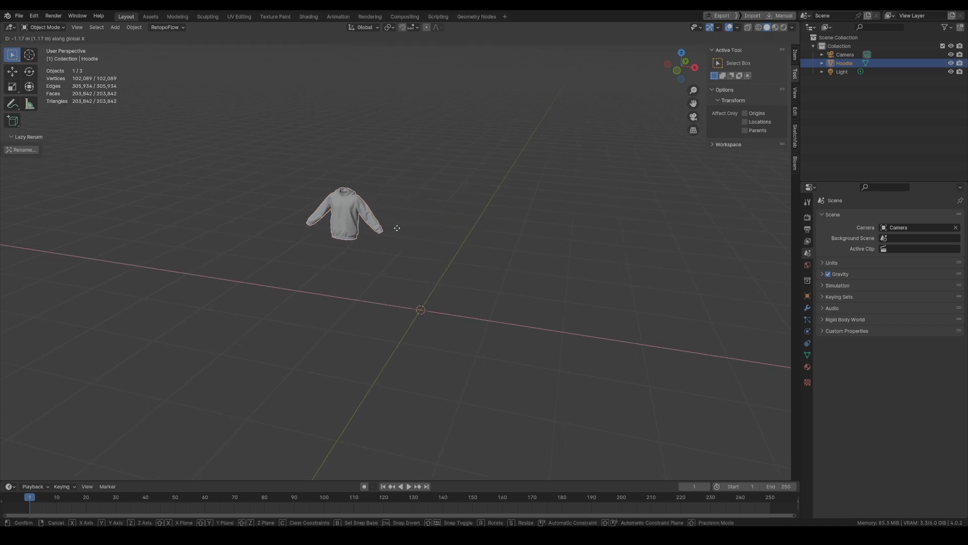
click(371, 226)
Open the Assets workspace and apply the 3DtoPatterns asset from the RetopoPlanes1.2 library to the hoodie
click(149, 17)
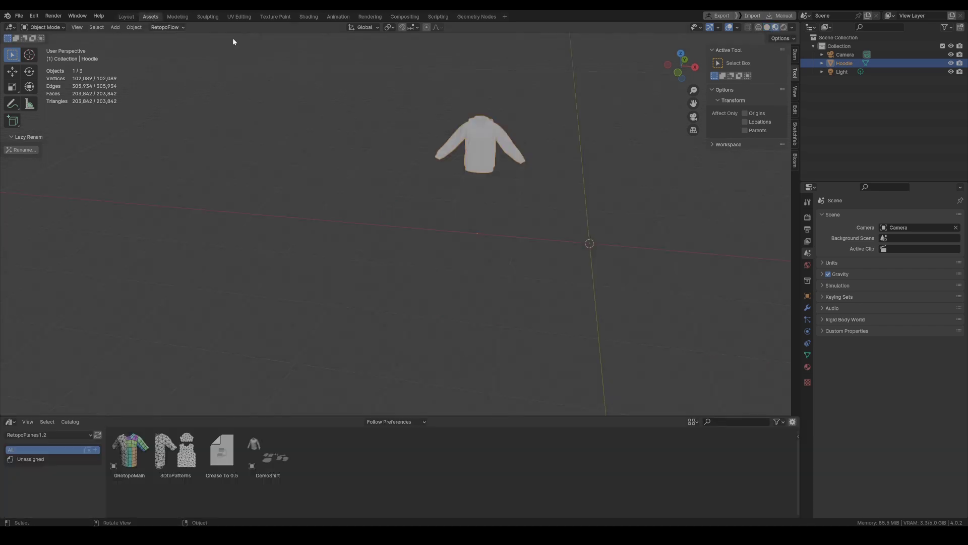
click(8, 426)
mouse_move(451, 416)
mouse_down()
mouse_move(460, 368)
mouse_move(455, 413)
mouse_up()
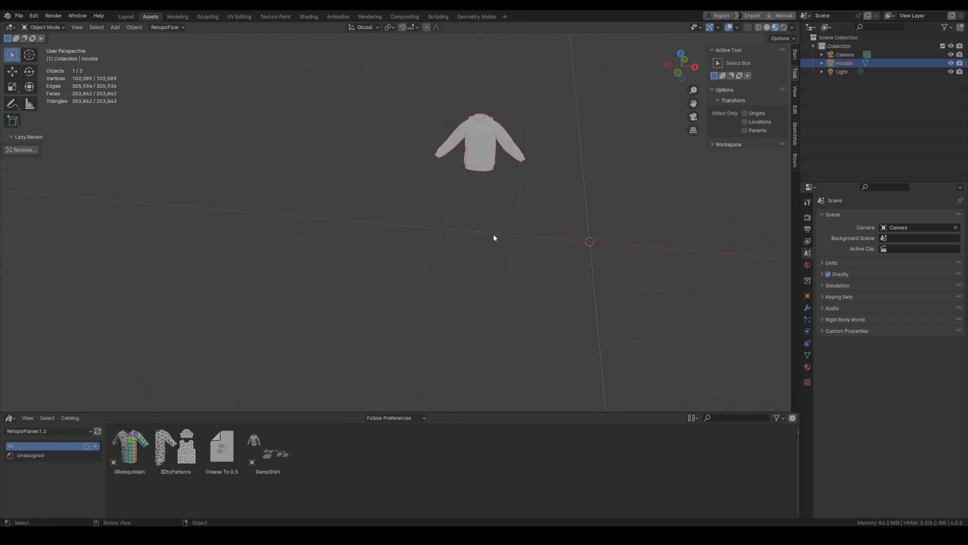
shift+middle_drag(493, 166, 473, 255)
scroll(452, 207, up, 2)
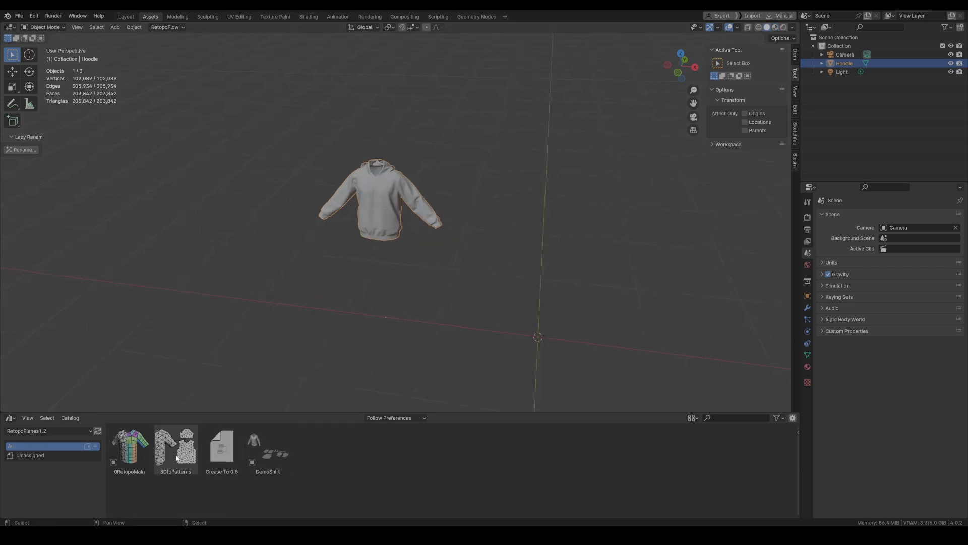
drag(176, 448, 385, 236)
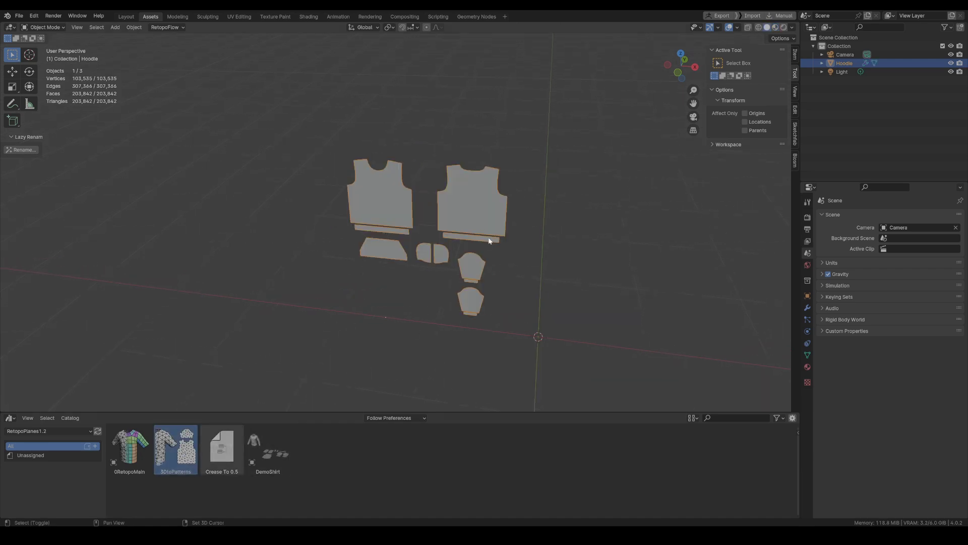
Apply the hoodie's rotation and scale, and move its flat patterns further away from the world origin
middle_drag(386, 236, 465, 247)
key(ctrl+a)
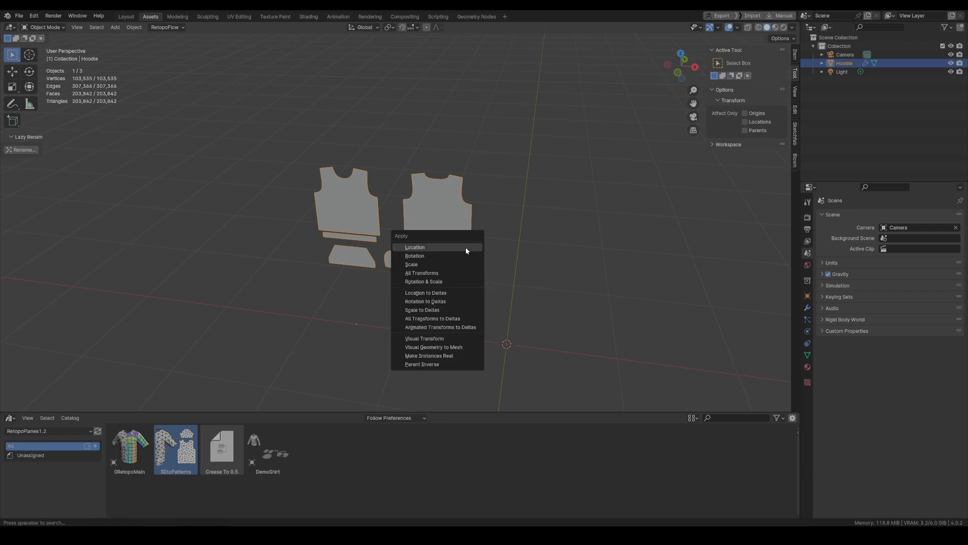
click(427, 281)
middle_drag(553, 271, 466, 207)
key(g)
click(415, 200)
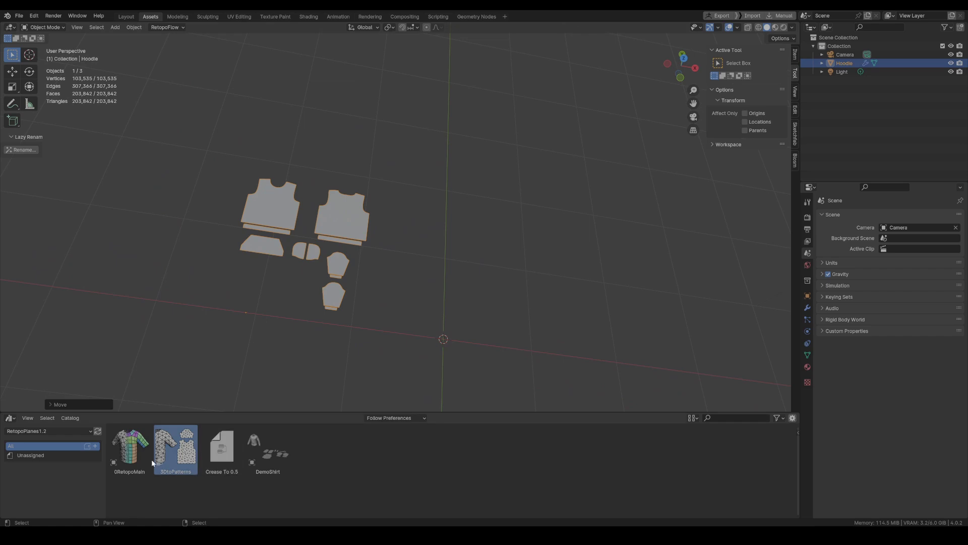
Add the 0RetopoMain asset to the scene and snap it to the 3D cursor at the world origin
drag(133, 455, 488, 322)
key(shift+s)
click(497, 270)
middle_drag(497, 271, 461, 339)
shift+click(461, 338)
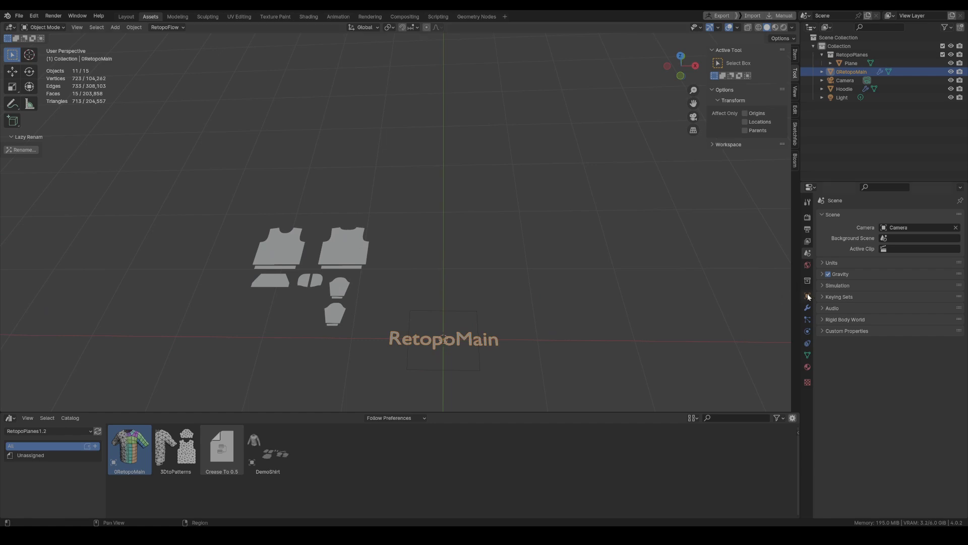
Turn on Simplify in the hoodie's 3DtoPatterns modifier and check the pattern mesh in wireframe
click(807, 308)
click(355, 251)
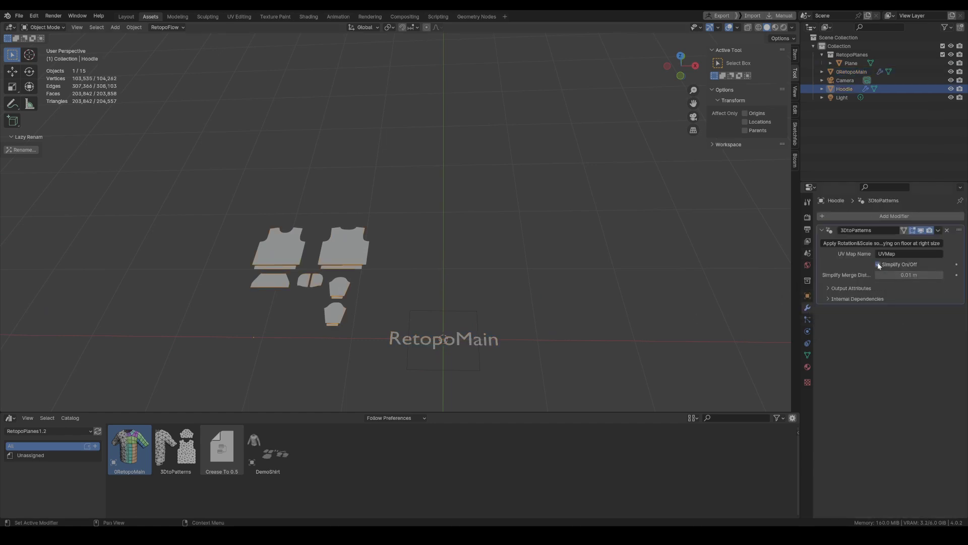
key(shift+z)
ctrl+middle_drag(342, 264, 357, 230)
key(shift+z)
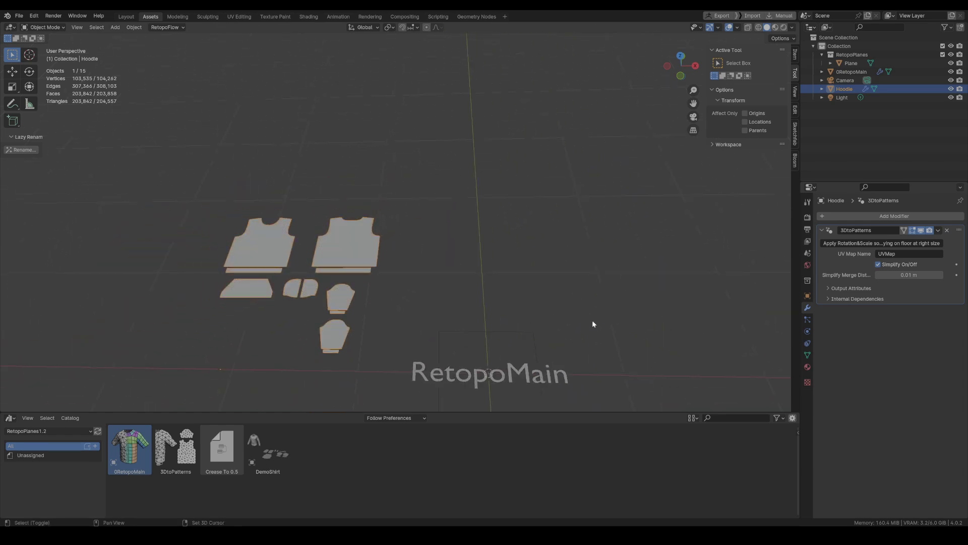
Select the RetopoMain object and assign the Hoodie as the Cloth Pattern of its RetopoPlanes modifier
shift+middle_drag(600, 328, 566, 262)
click(467, 325)
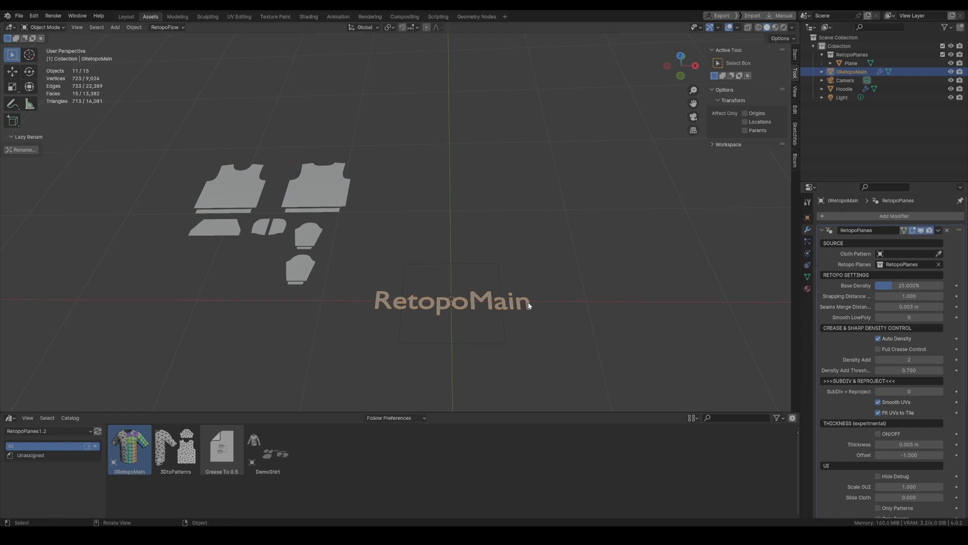
key(e)
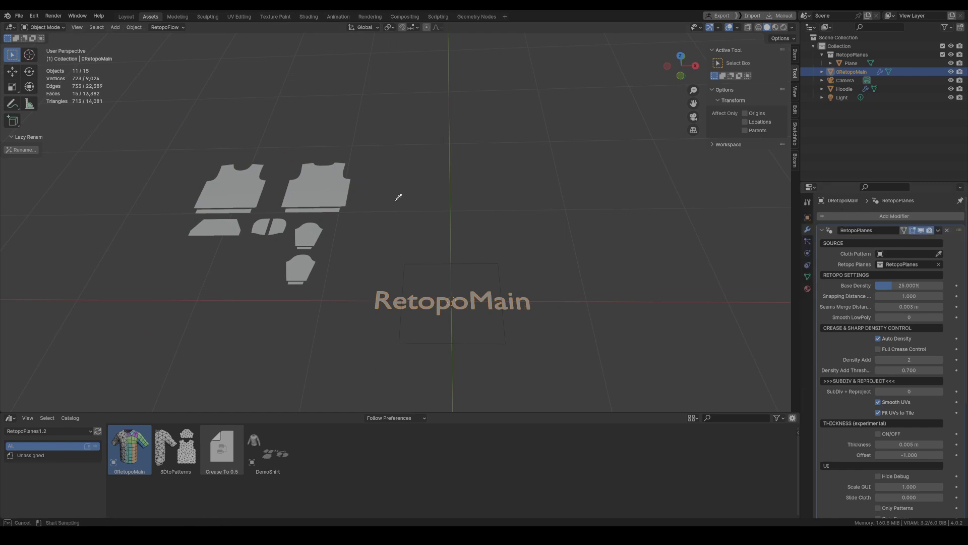
click(340, 190)
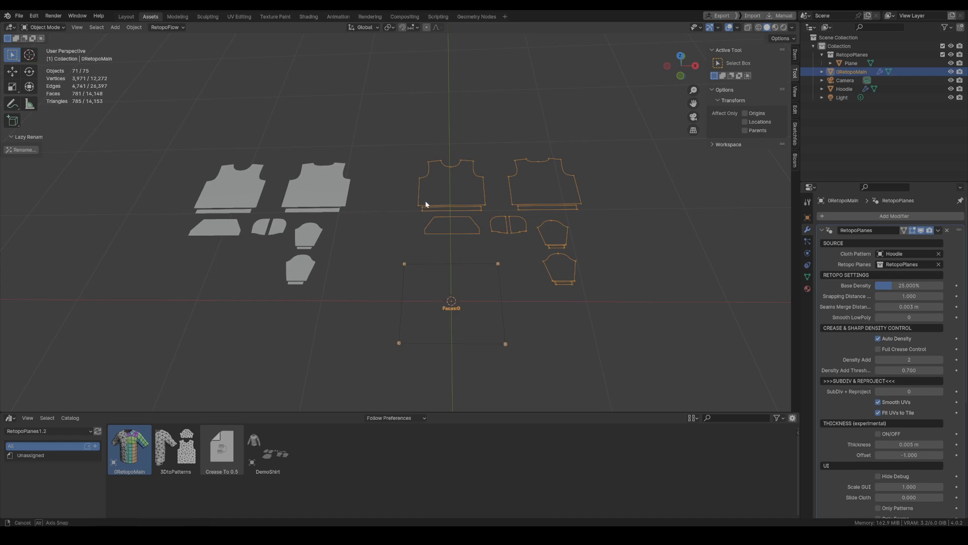
View the patterns from the top in orthographic projection and set the viewport shading to Material Preview
alt+middle_drag(425, 201, 437, 297)
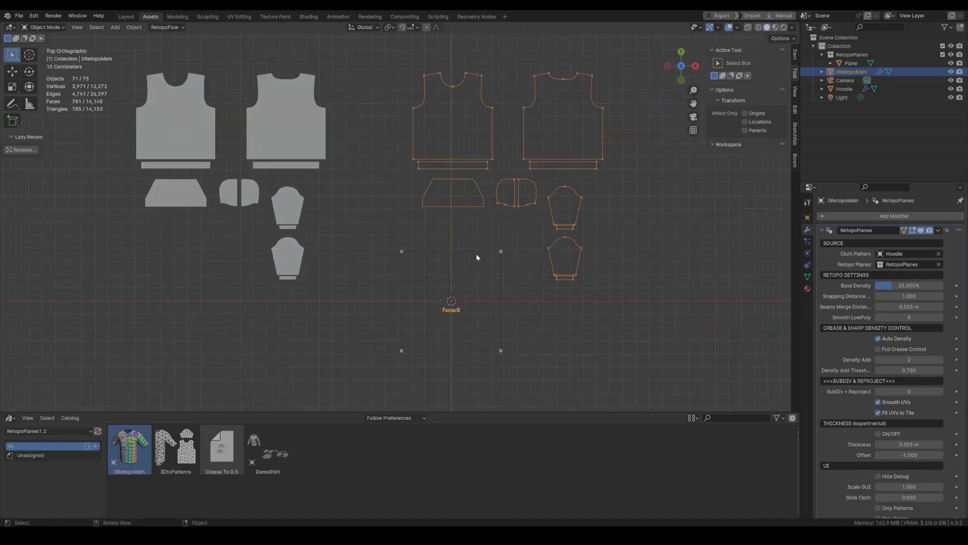
key(z)
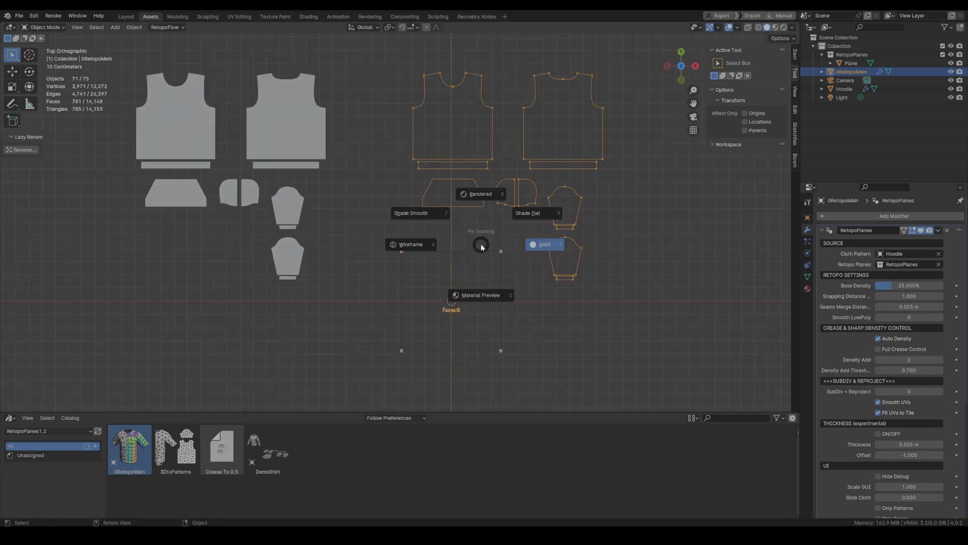
click(481, 318)
Enter Edit Mode on the square retopo plane at the origin and split the 3D viewport into two side-by-side views
click(485, 275)
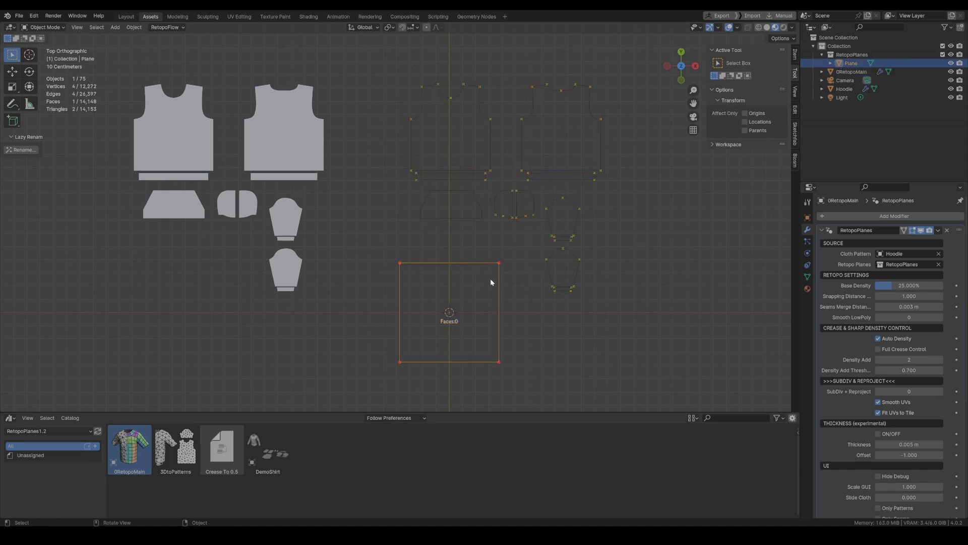
key(Tab)
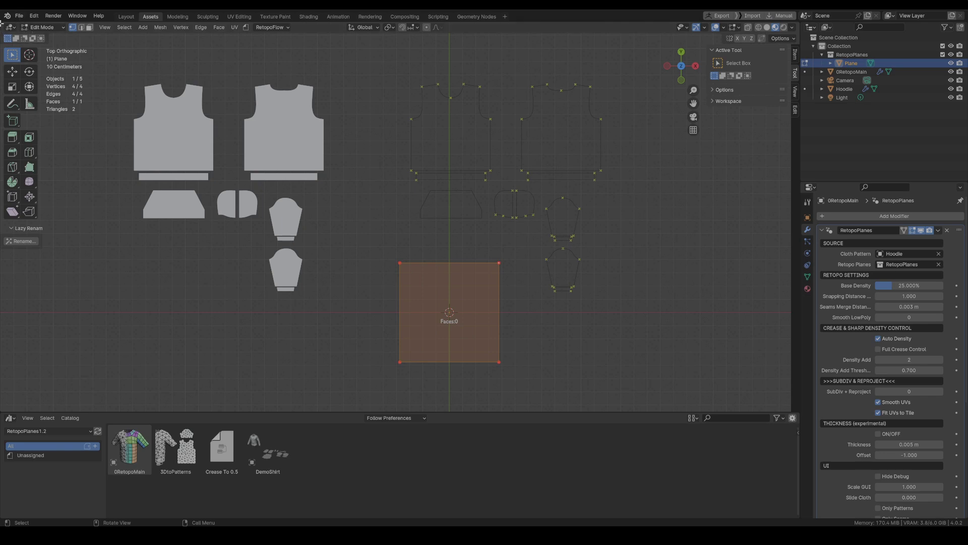
drag(2, 22, 361, 94)
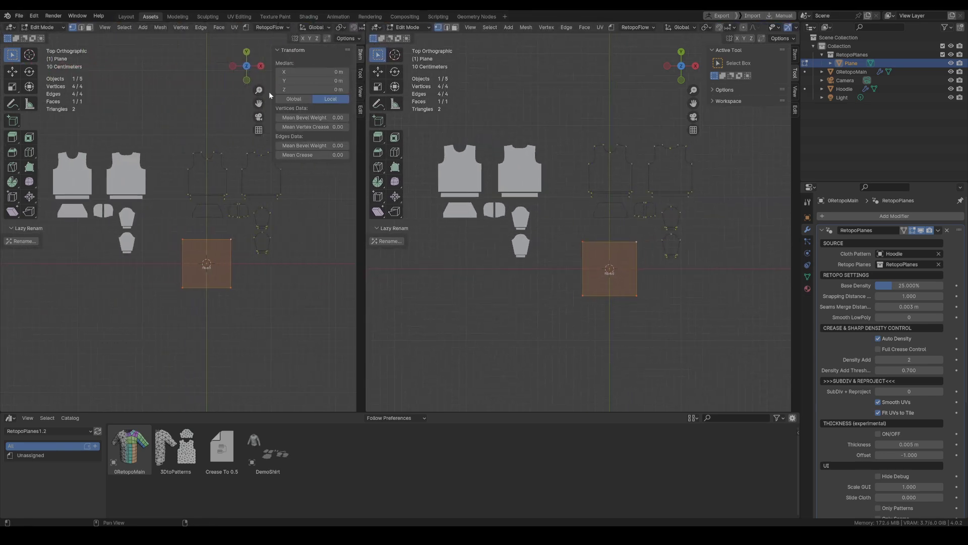
Hide the toolbar and sidebar in the first viewport and turn its view to an angled perspective of the patterns
key(t)
key(n)
middle_drag(142, 288, 182, 224)
shift+middle_drag(251, 181, 241, 199)
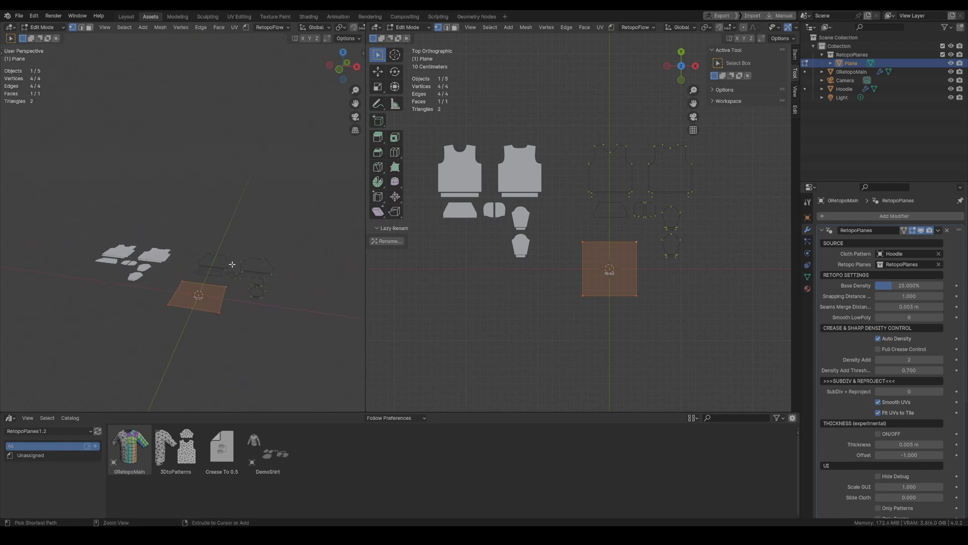
ctrl+middle_drag(232, 266, 241, 213)
Move the square plane onto the front torso pattern and scale it down to fit inside the pattern's left half
scroll(615, 246, up, 6)
key(g)
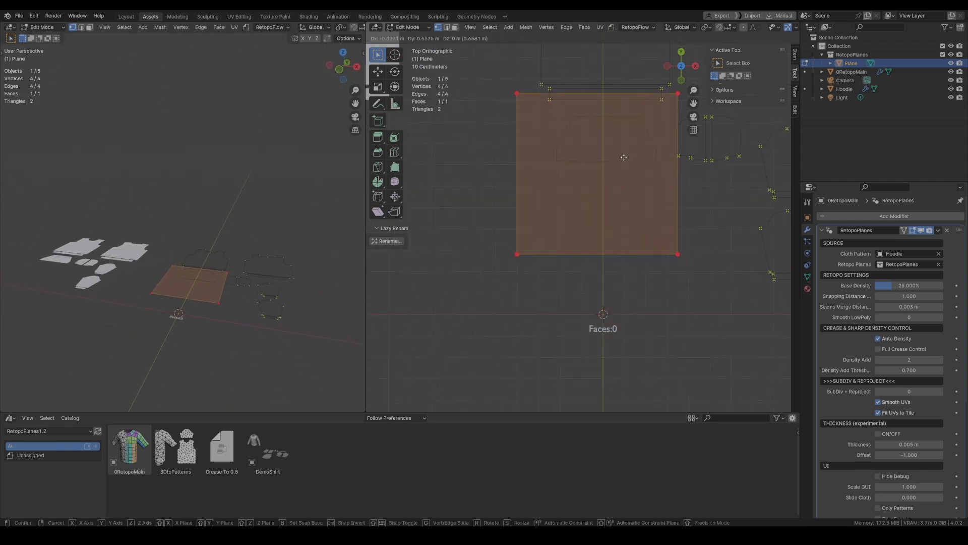
click(625, 103)
shift+middle_drag(622, 132, 613, 329)
key(g)
click(612, 251)
key(s)
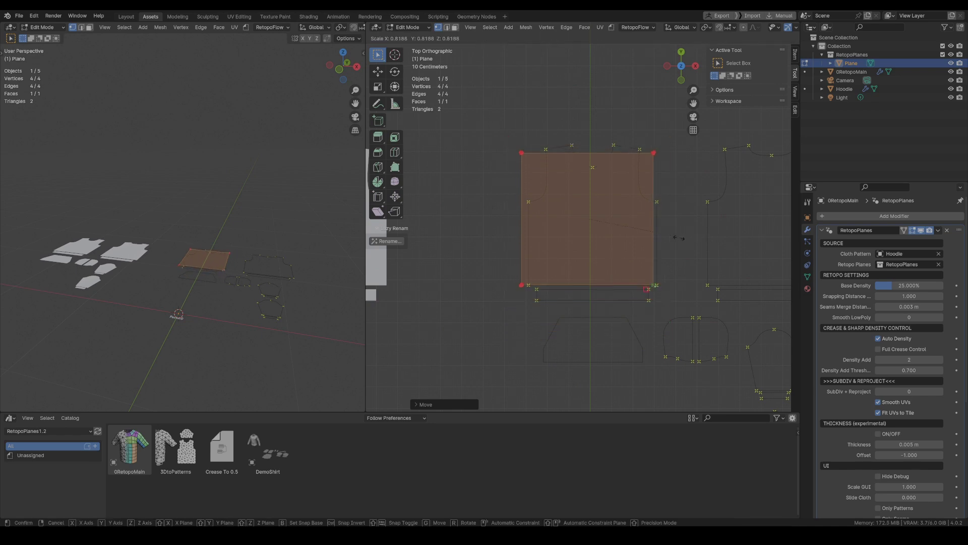
click(582, 192)
shift+middle_drag(582, 192, 585, 205)
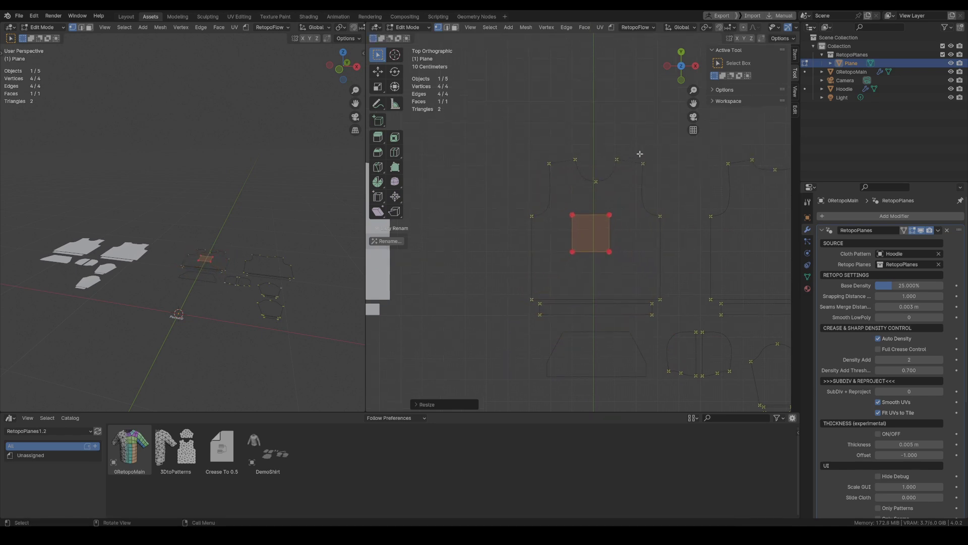
key(g)
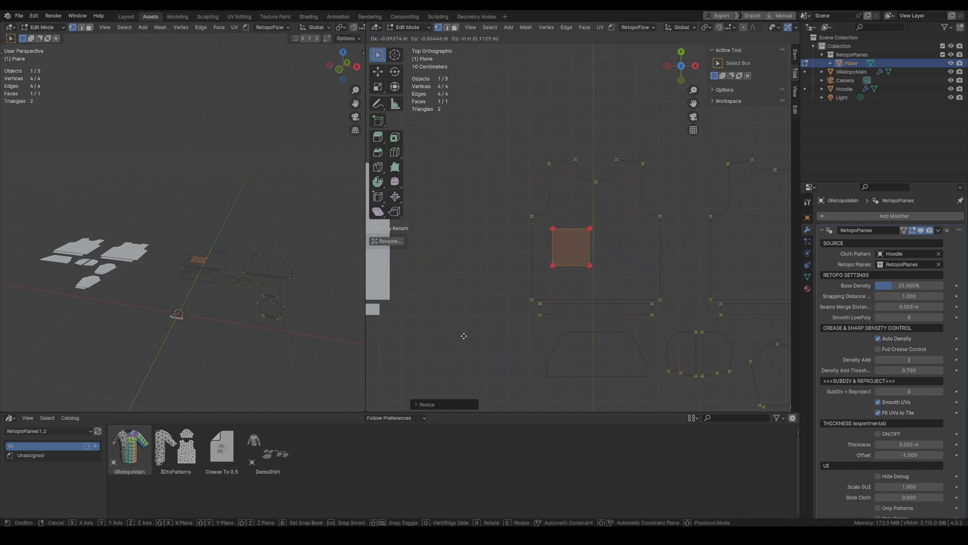
click(557, 243)
Place the plane's four corners on the front pattern's left shoulder, neckline centre, left hem corner and hem centre
click(553, 229)
key(g)
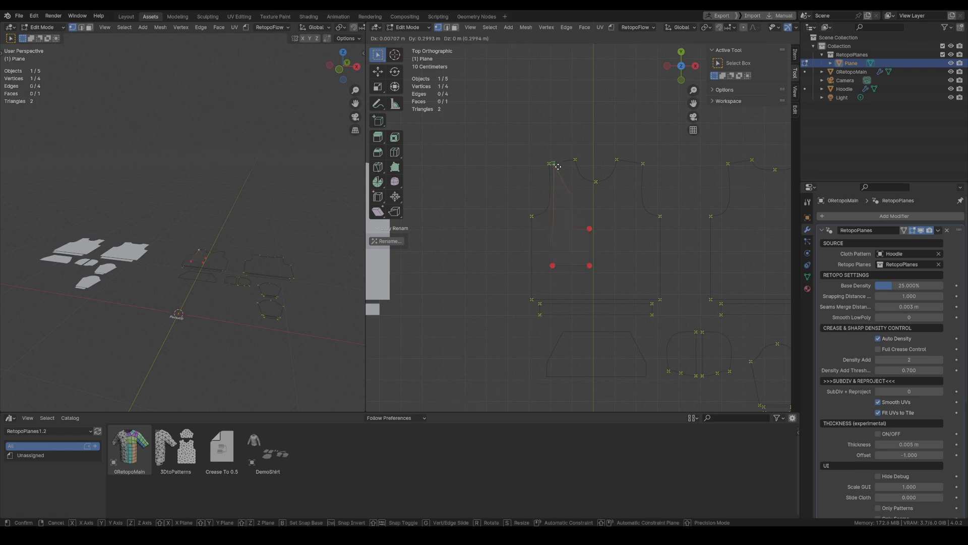
click(587, 217)
click(589, 229)
key(g)
click(600, 169)
click(553, 266)
key(g)
click(507, 333)
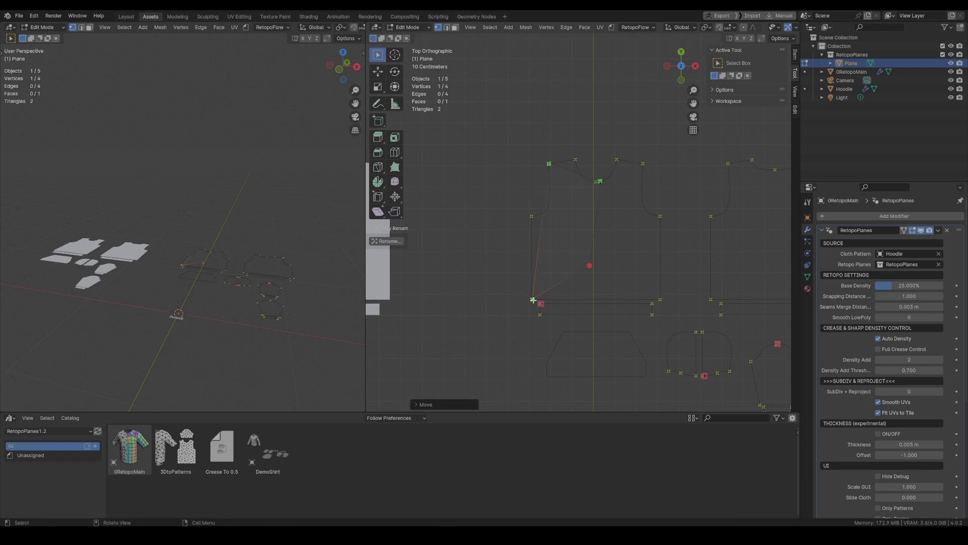
scroll(545, 280, up, 6)
scroll(544, 277, down, 3)
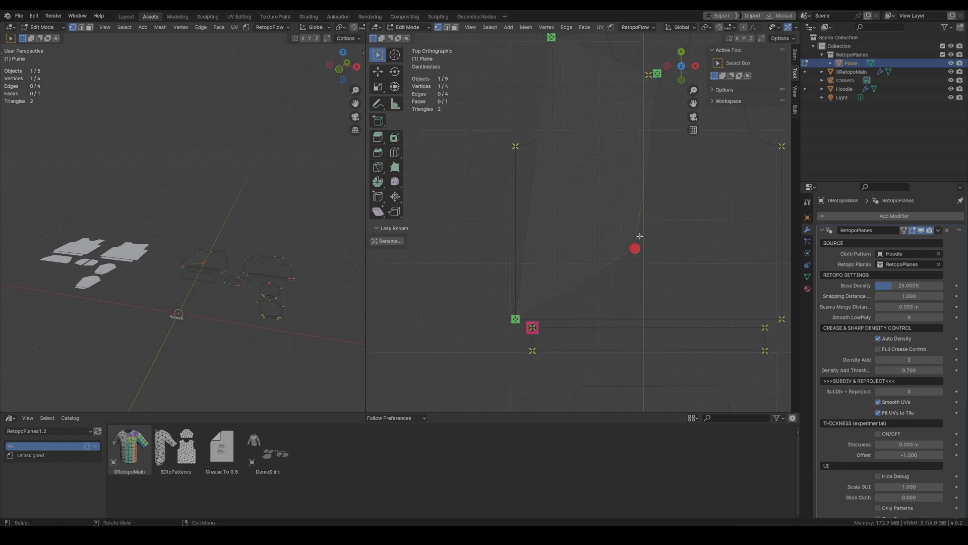
scroll(640, 236, down, 3)
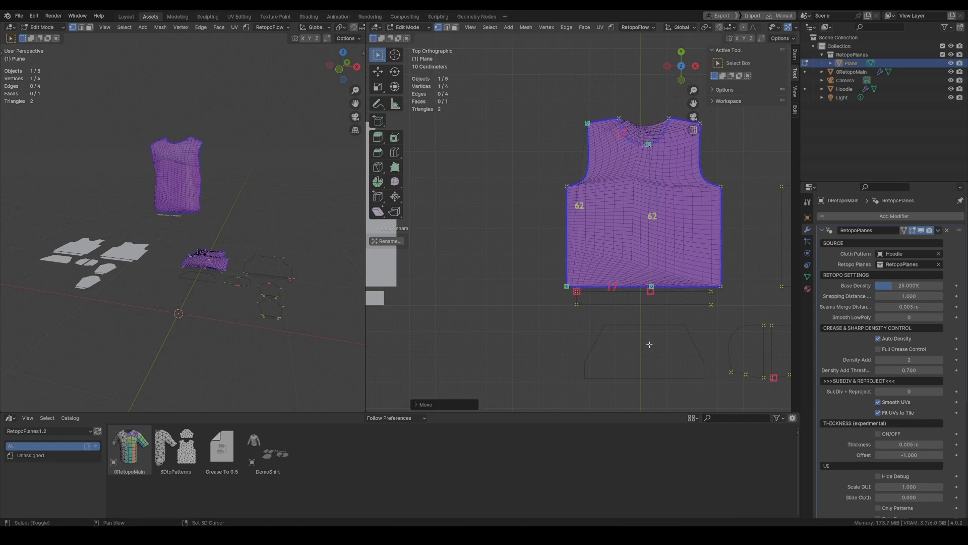
Extrude a short edge from the plane's neckline centre vertex to mirror the retopology onto the pattern's other half
click(649, 147)
key(e)
click(674, 171)
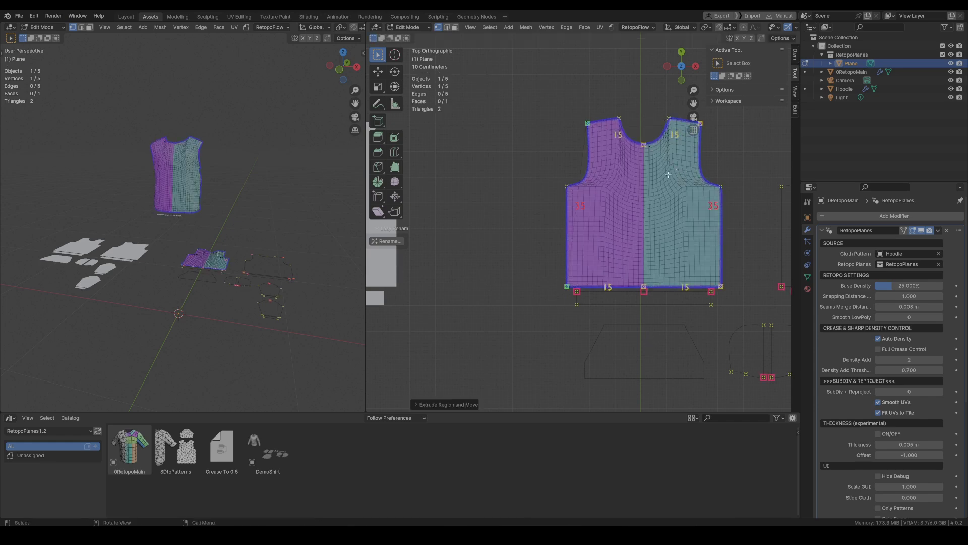
Set the RetopoPlanes Scale GUI to 0.617 and the Snapping Distance to 0.616
shift+middle_drag(649, 238, 628, 239)
scroll(640, 281, up, 6)
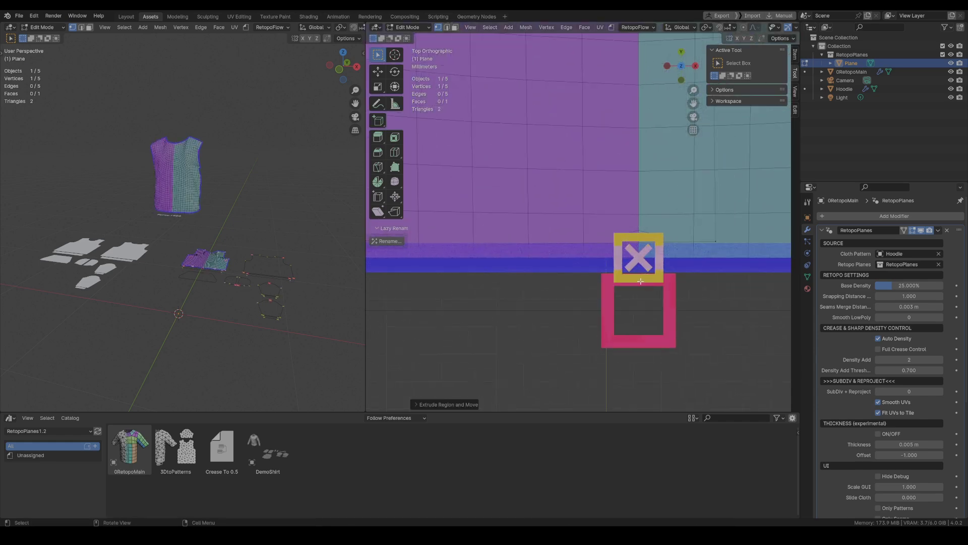
scroll(908, 453, down, 2)
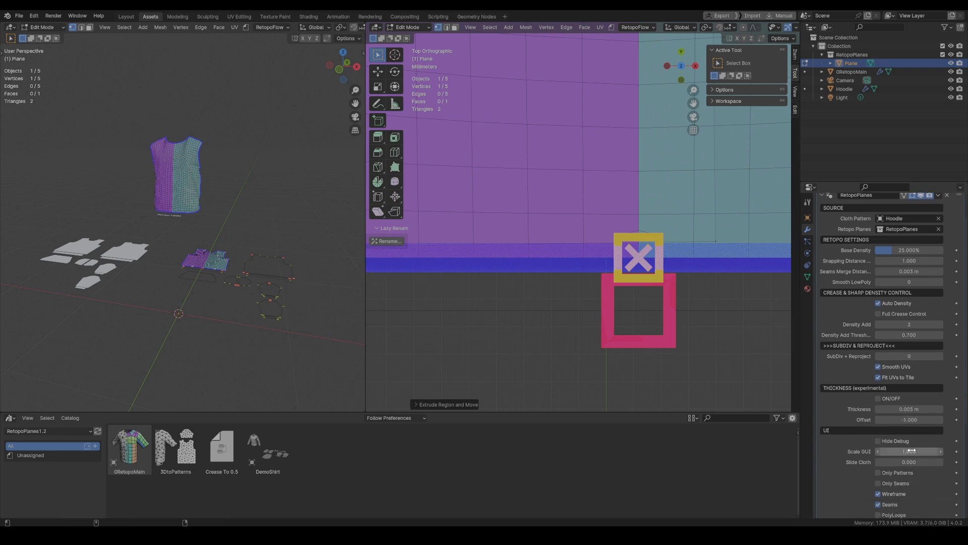
drag(909, 451, 878, 451)
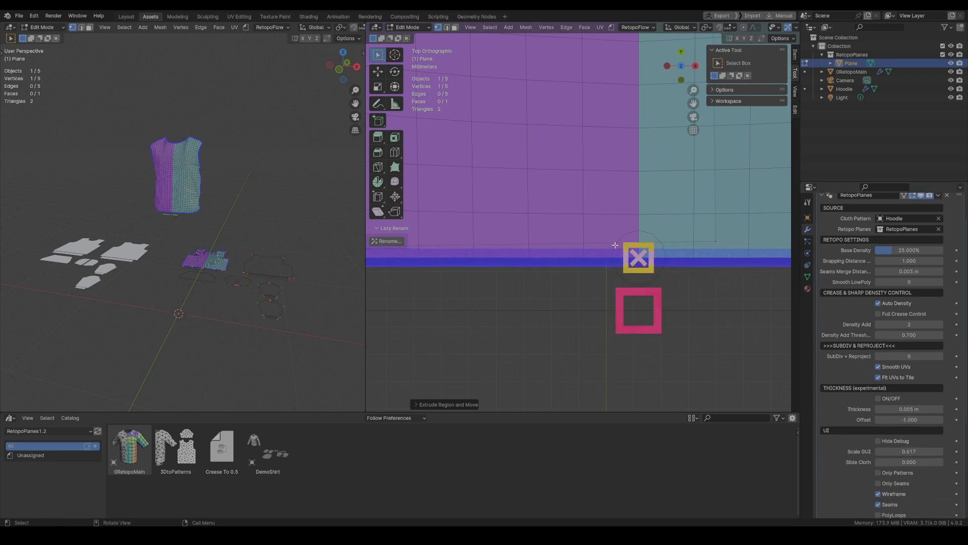
drag(909, 260, 888, 261)
scroll(529, 207, down, 5)
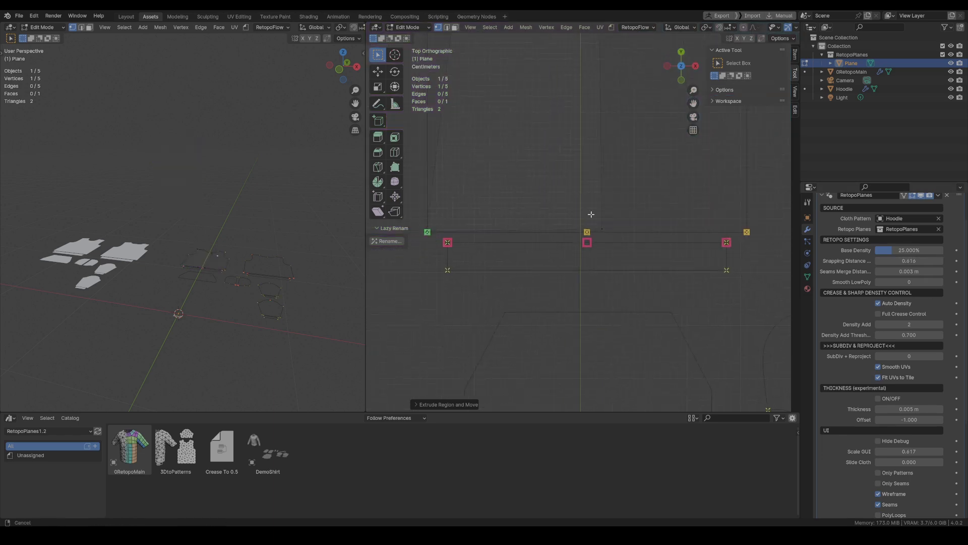
Move the plane's upper-left vertex back onto the front pattern's shoulder point
shift+middle_drag(591, 214, 683, 265)
shift+middle_drag(586, 184, 585, 287)
scroll(585, 288, down, 1)
shift+middle_drag(577, 160, 577, 206)
scroll(566, 137, up, 2)
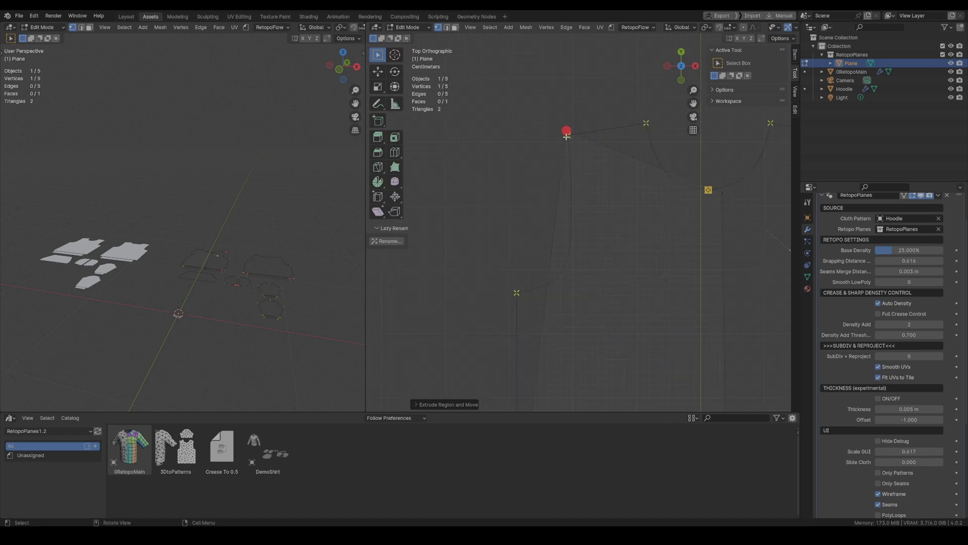
click(562, 125)
key(g)
click(567, 130)
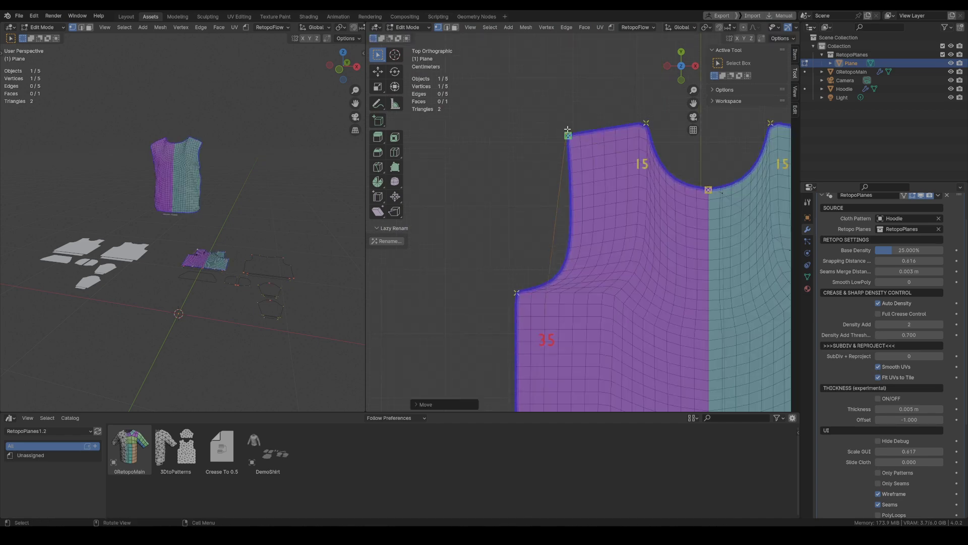
Set the Base Density of the RetopoPlanes modifier to 10%
scroll(567, 129, down, 4)
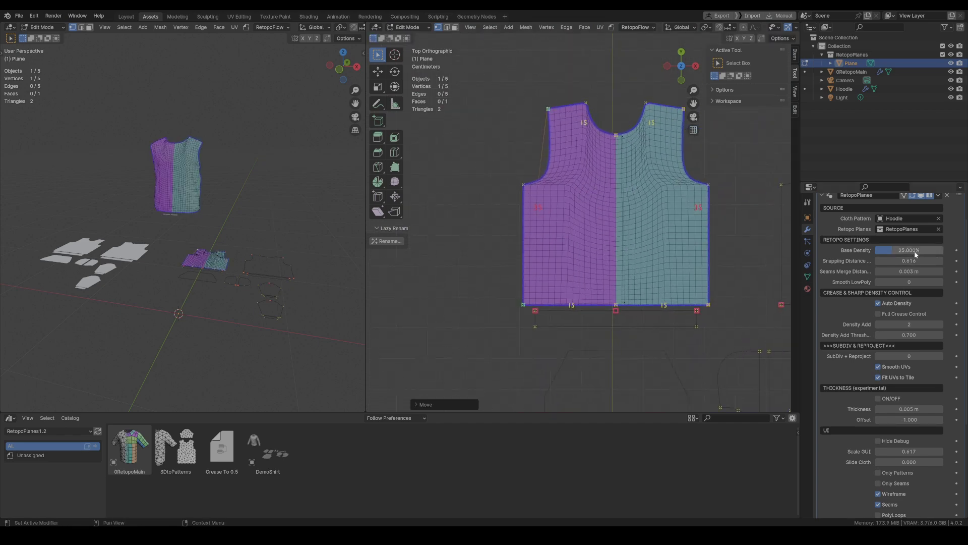
text(0)
key(Return)
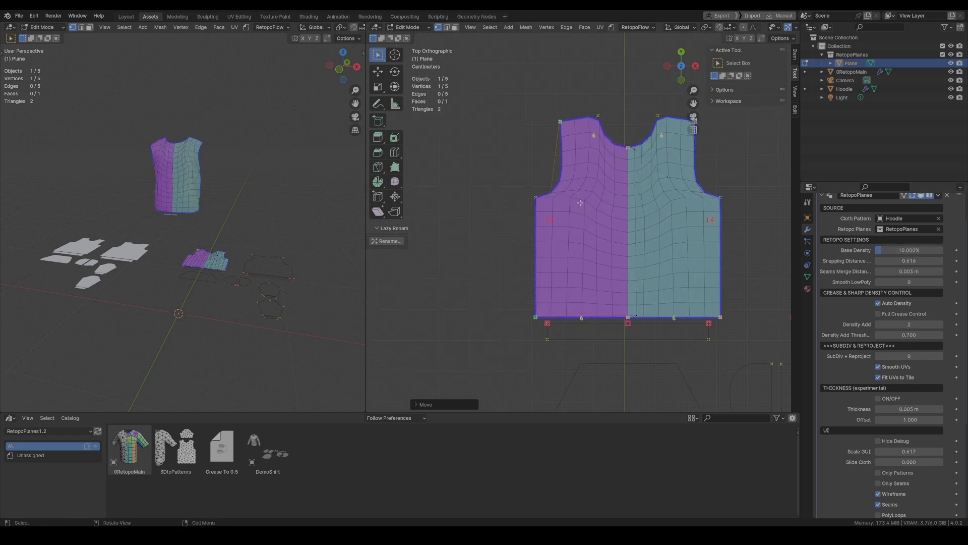
Add a horizontal loop cut across the torso plane and move its outer vertex onto the pattern's armpit point
key(ctrl+r)
click(548, 216)
click(554, 186)
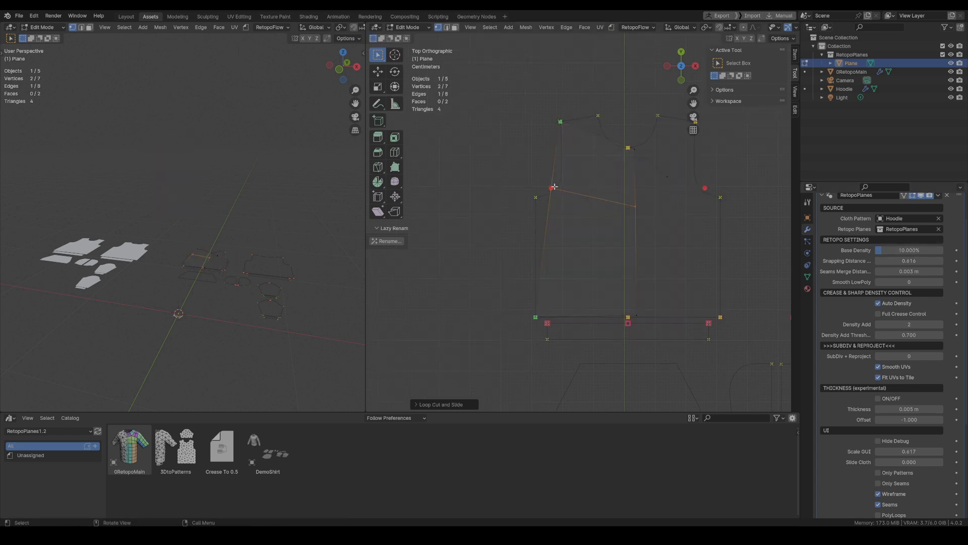
click(552, 187)
key(g)
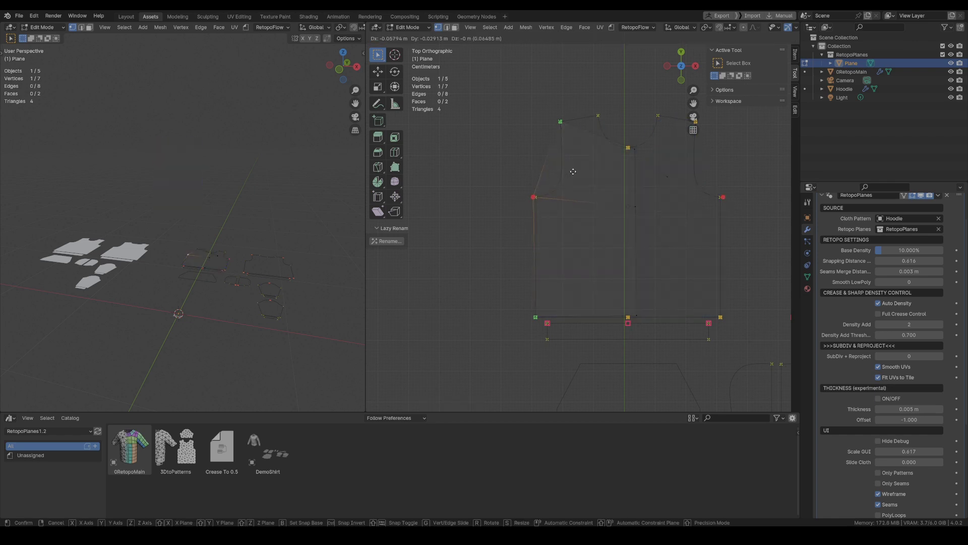
click(573, 172)
scroll(528, 197, down, 4)
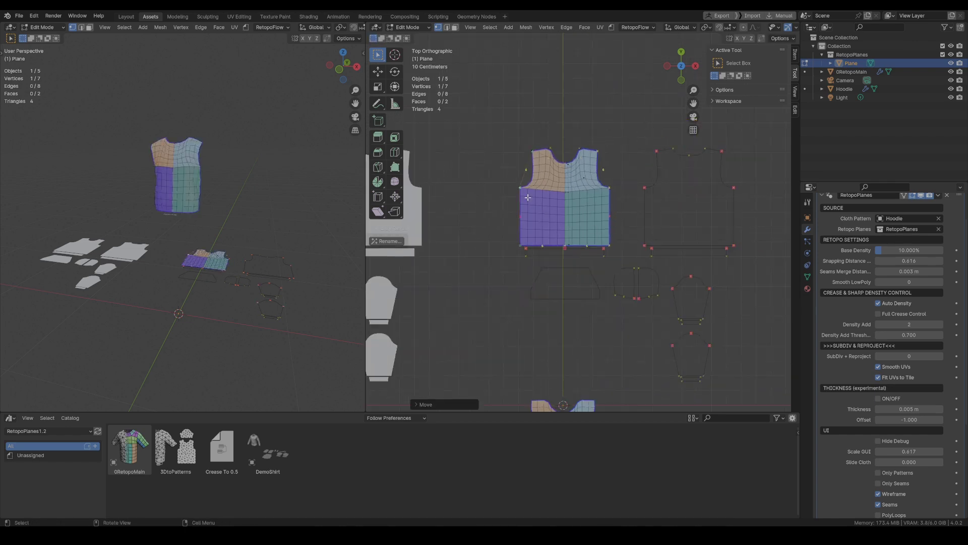
Duplicate the upper torso face and place the copy over the upper sleeve pattern
shift+middle_drag(549, 217, 513, 218)
key(3)
shift+click(513, 183)
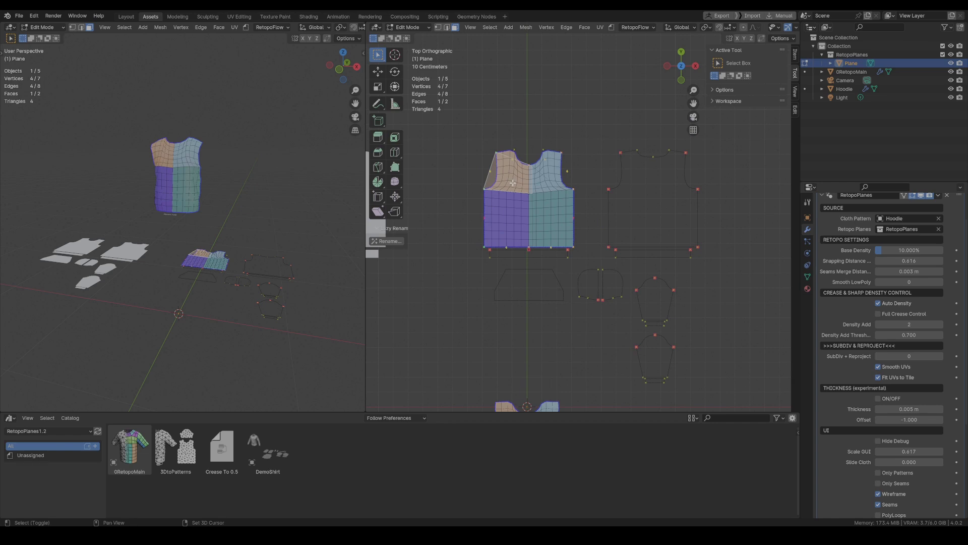
key(shift+d)
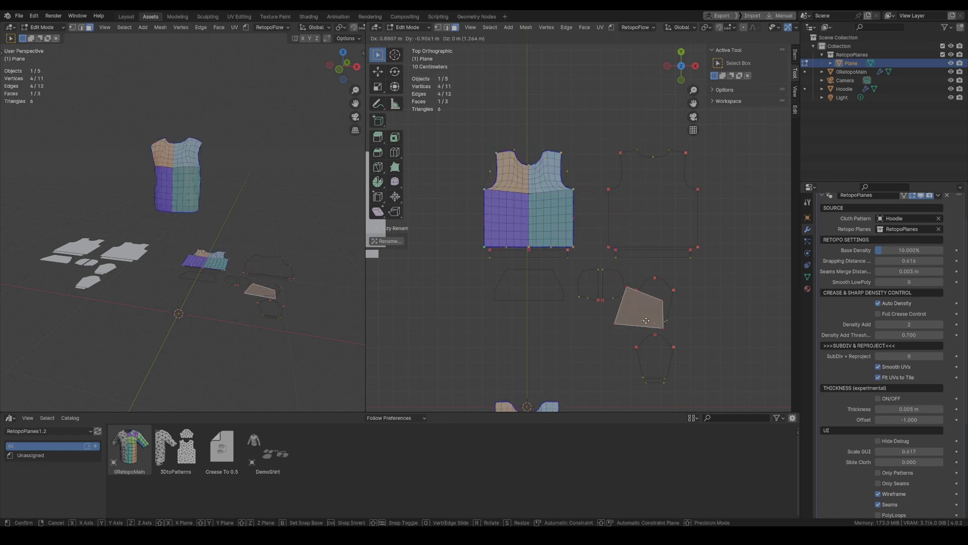
click(640, 302)
scroll(639, 303, up, 5)
shift+middle_drag(639, 302, 604, 292)
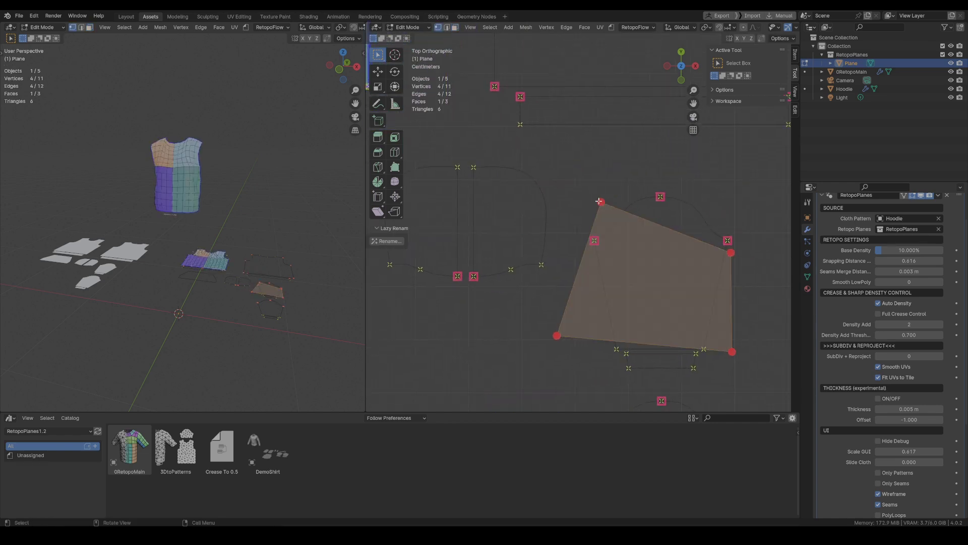
Place the duplicated face's four vertices on the upper sleeve pattern's armpit corners and lower cuff-side corners
click(601, 201)
key(g)
click(564, 159)
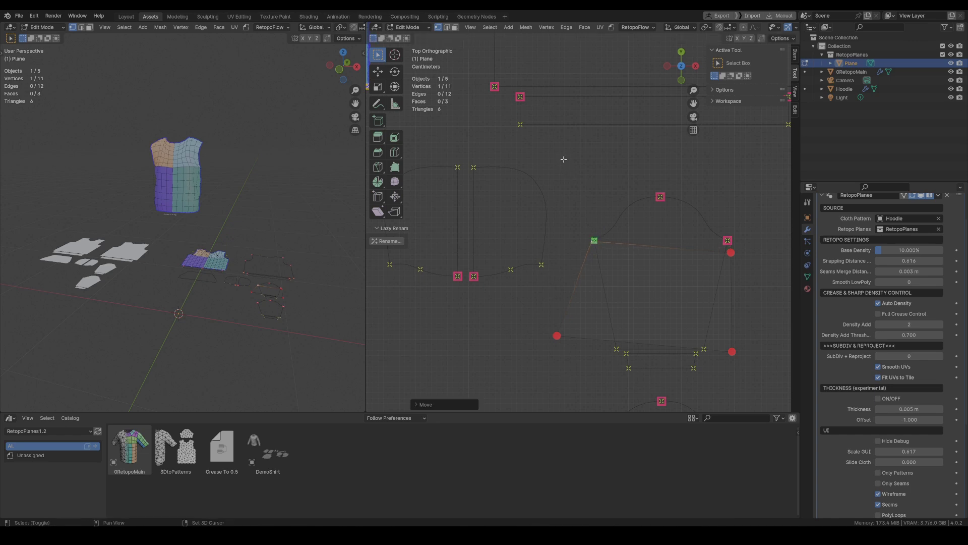
click(730, 242)
key(g)
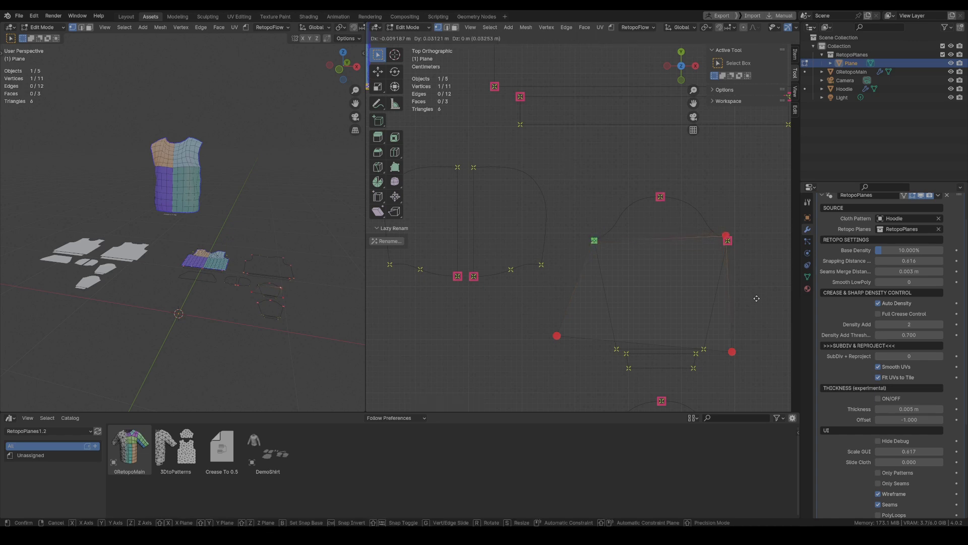
click(783, 331)
shift+middle_drag(605, 335, 569, 303)
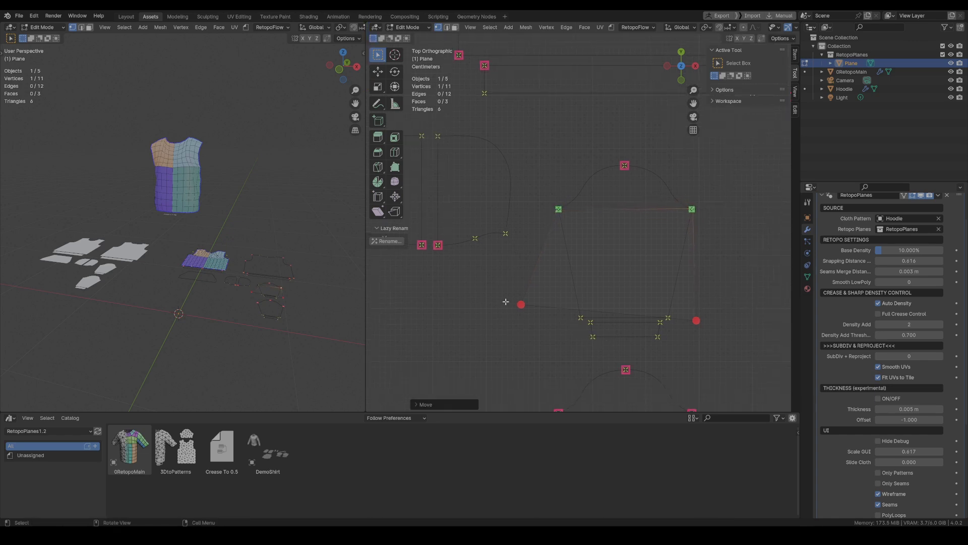
click(521, 304)
key(g)
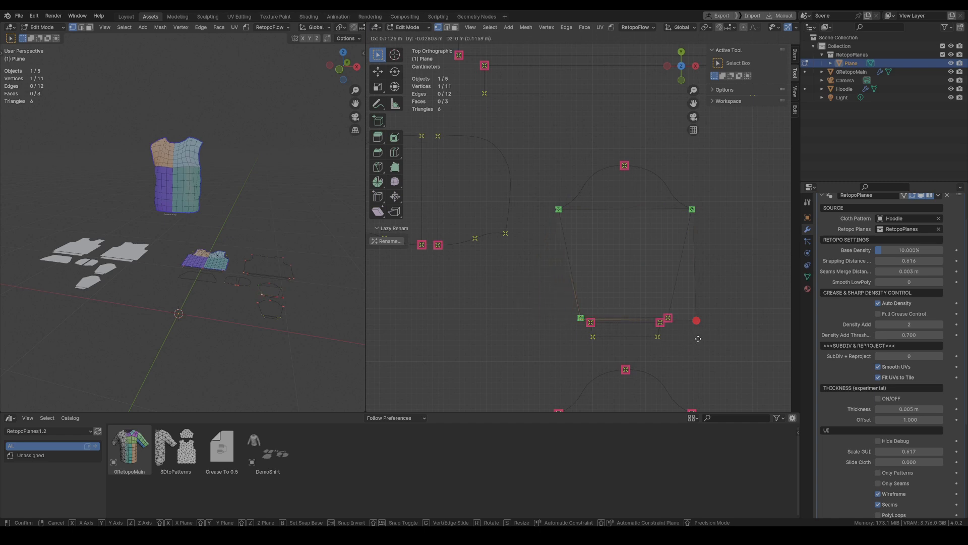
click(696, 320)
scroll(699, 319, up, 3)
key(g)
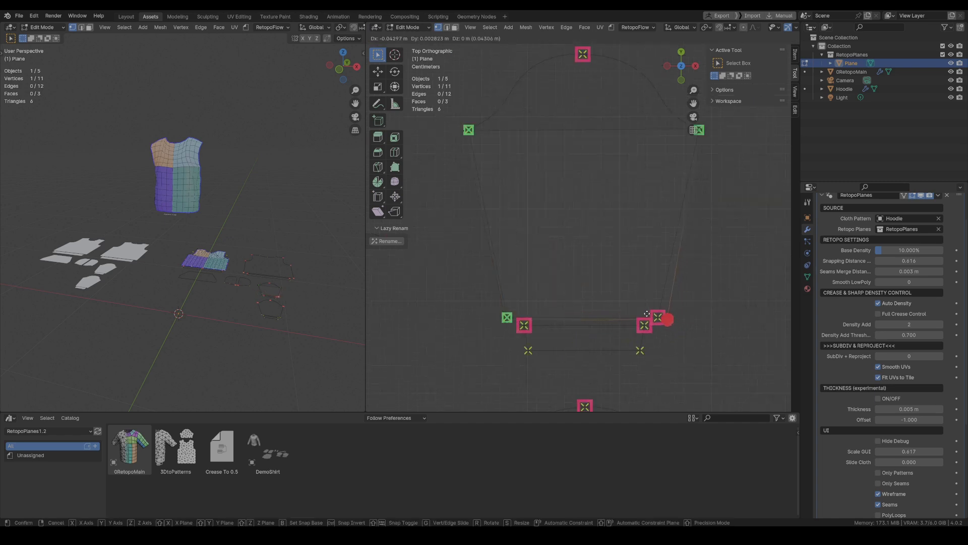
click(607, 314)
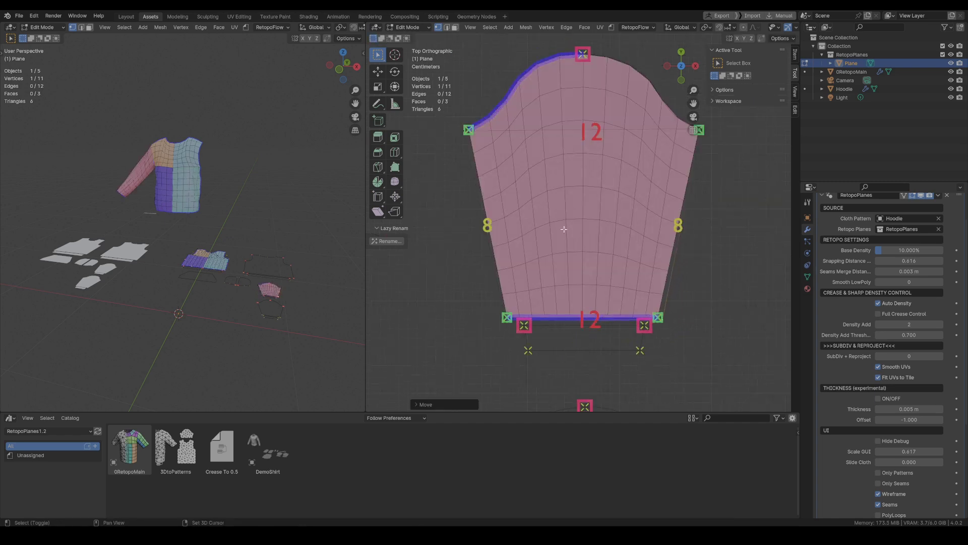
Extrude a short edge from the sleeve plane's selected lower corner to mirror the retopology onto the second sleeve
shift+middle_drag(564, 227, 565, 236)
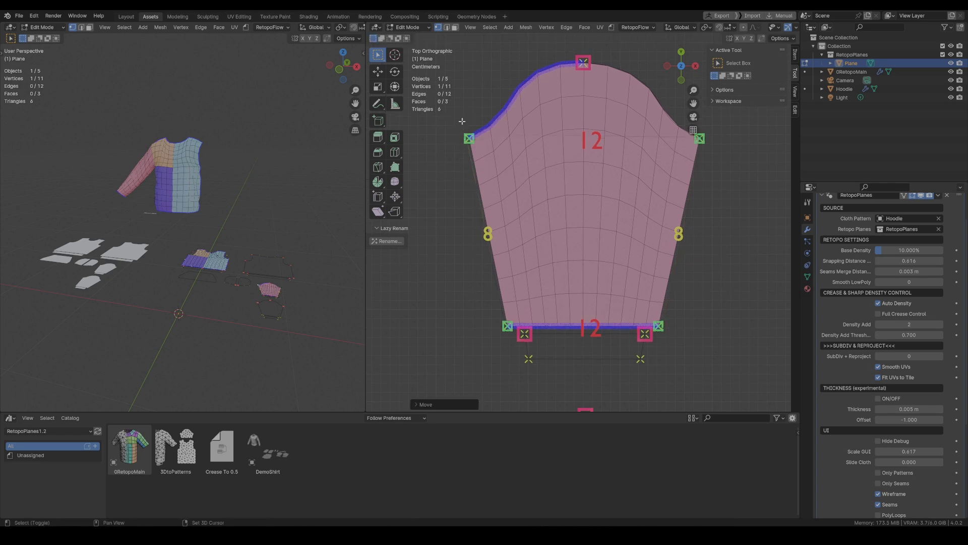
scroll(529, 177, down, 1)
click(641, 296)
scroll(641, 295, down, 4)
shift+middle_drag(641, 296, 631, 243)
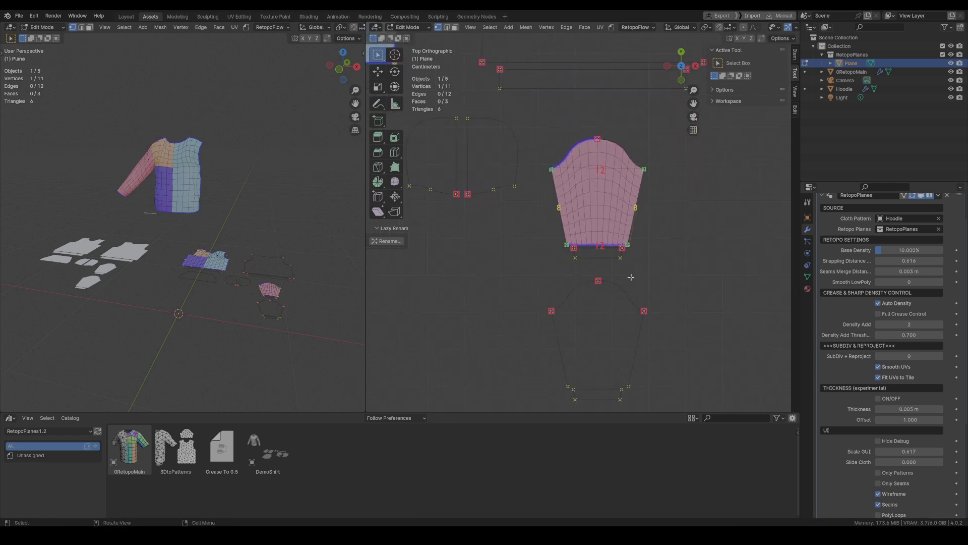
key(e)
click(630, 317)
scroll(650, 238, down, 2)
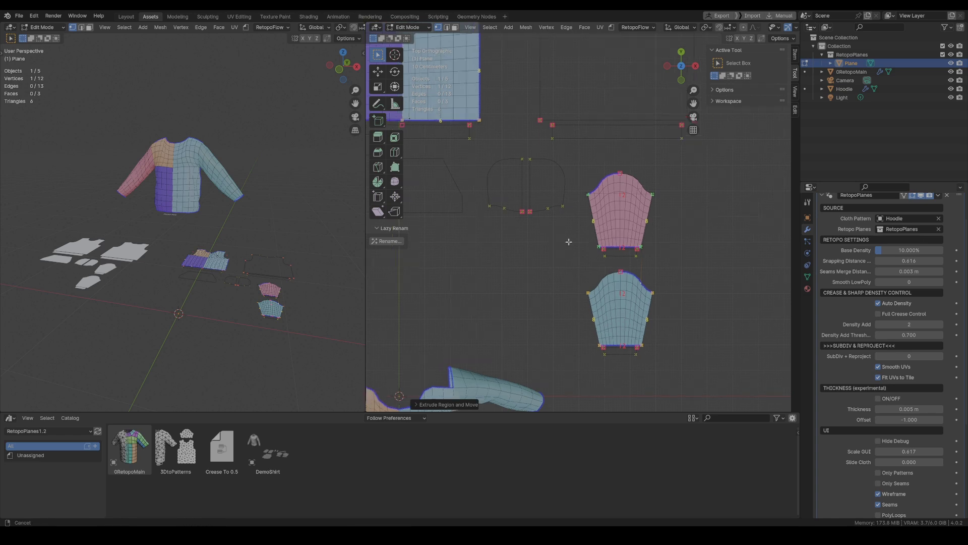
Duplicate the sleeve plane's face, scale the copy down and place it over the left hood pattern half
shift+middle_drag(569, 242, 650, 306)
key(3)
click(680, 263)
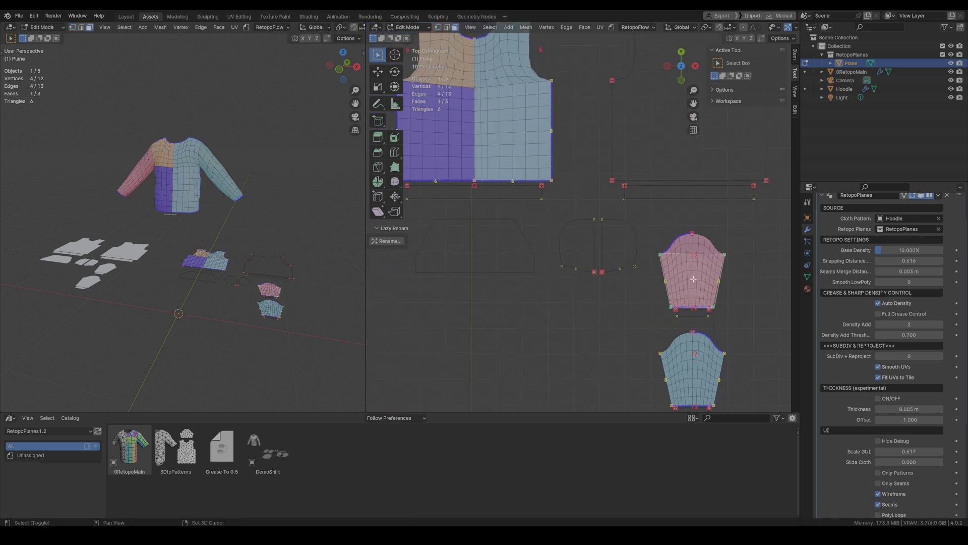
key(shift+d)
key(s)
click(583, 248)
key(g)
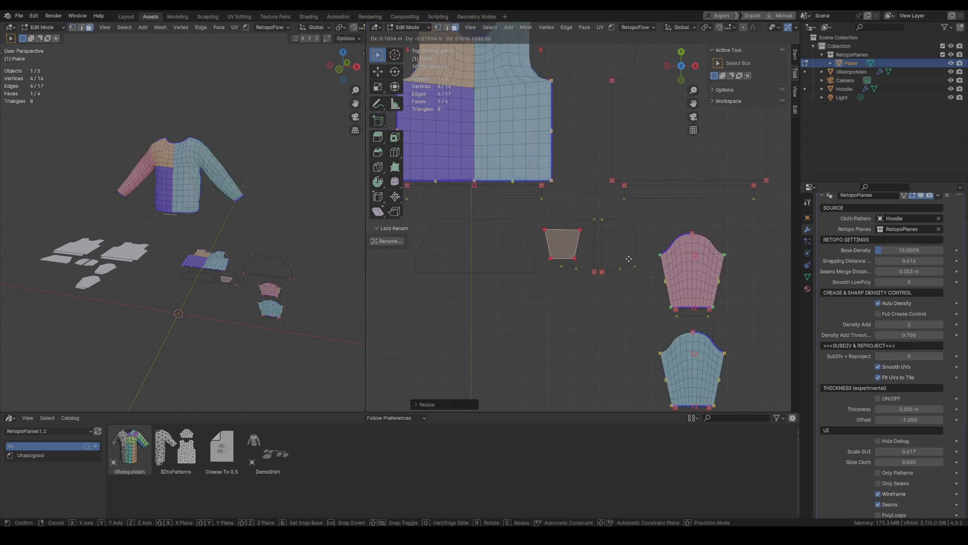
click(619, 258)
Examine the retopologized garment in the perspective view from several angles using Walk Navigation
shift+middle_drag(172, 154, 214, 226)
scroll(227, 227, up, 4)
key(q)
click(216, 231)
key(a)
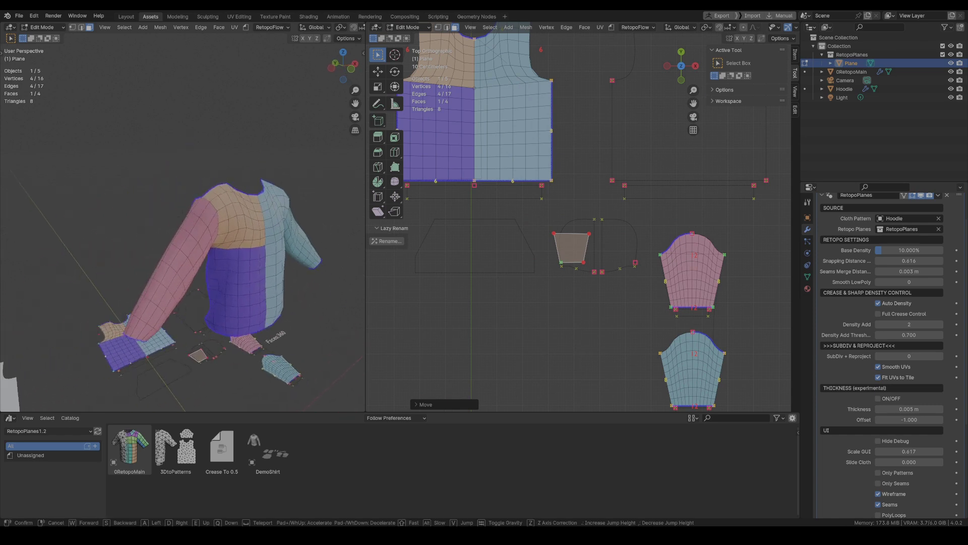
click(106, 176)
click(105, 28)
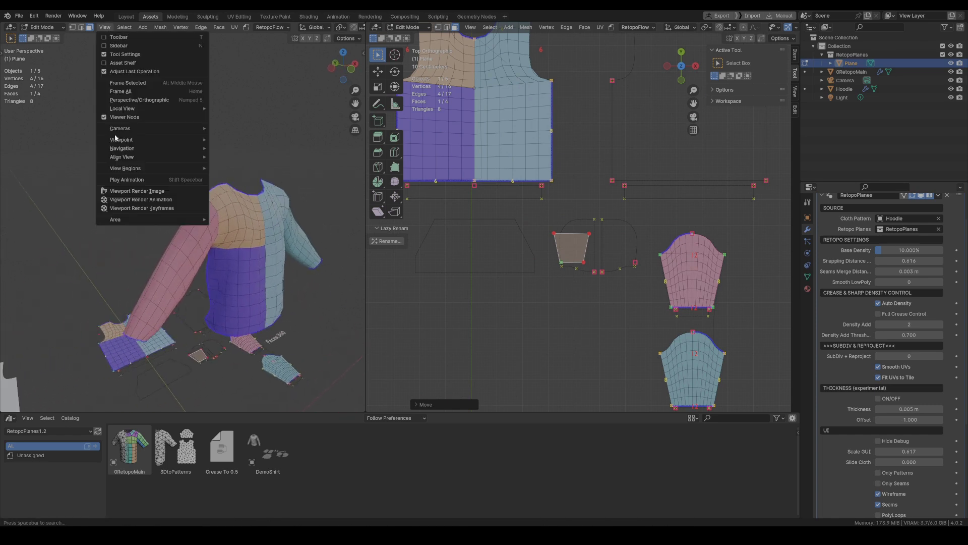
mouse_move(129, 149)
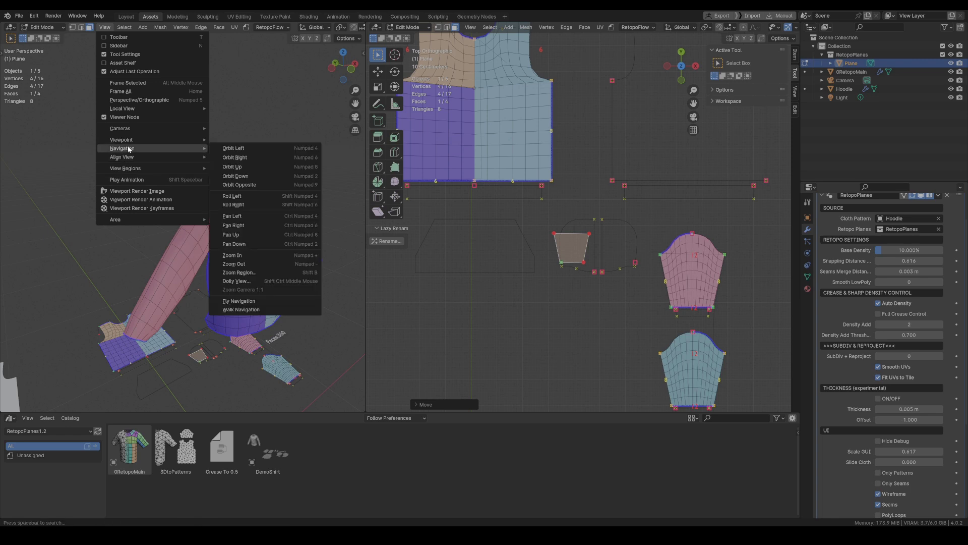
right_click(247, 310)
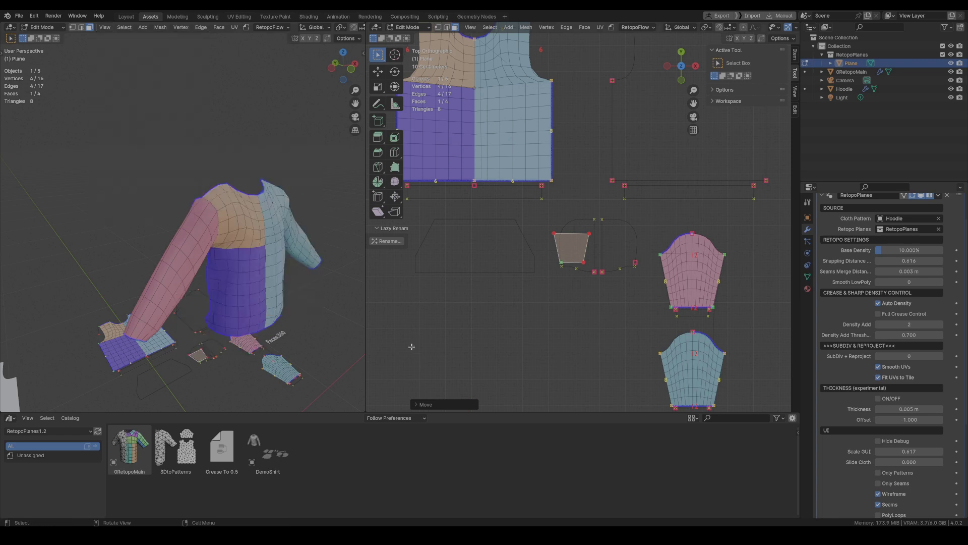
key(q)
click(267, 271)
key(d)
click(415, 269)
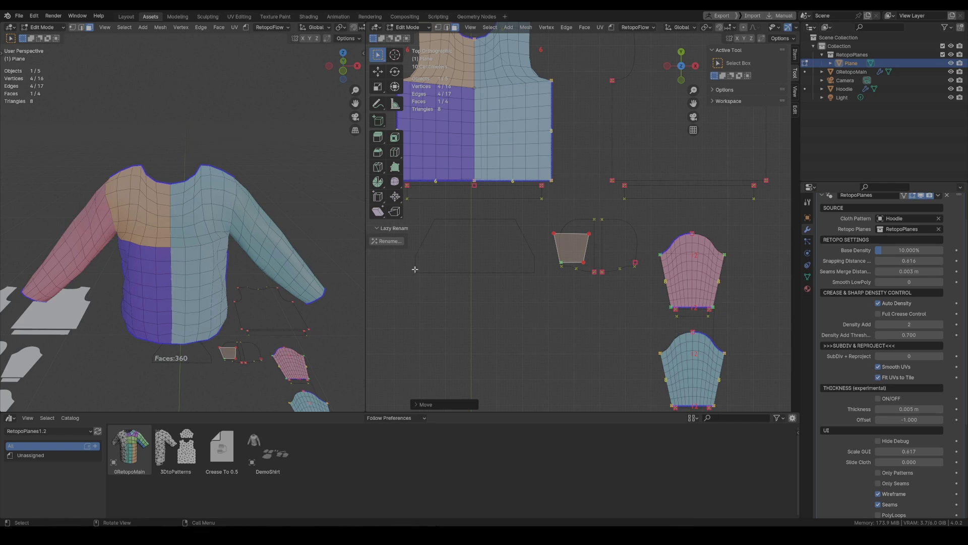
Place the duplicated face's four vertices on the left hood pattern half's lower and upper corner points
scroll(597, 256, up, 4)
key(1)
click(569, 268)
scroll(570, 270, up, 3)
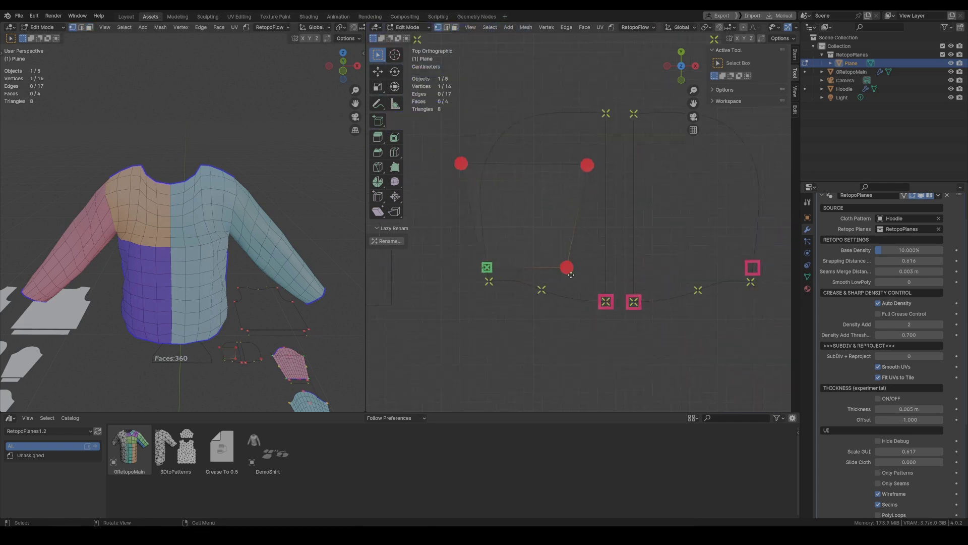
key(g)
mouse_move(607, 313)
mouse_down()
mouse_move(499, 295)
mouse_move(482, 302)
mouse_up()
shift+middle_drag(469, 192, 459, 255)
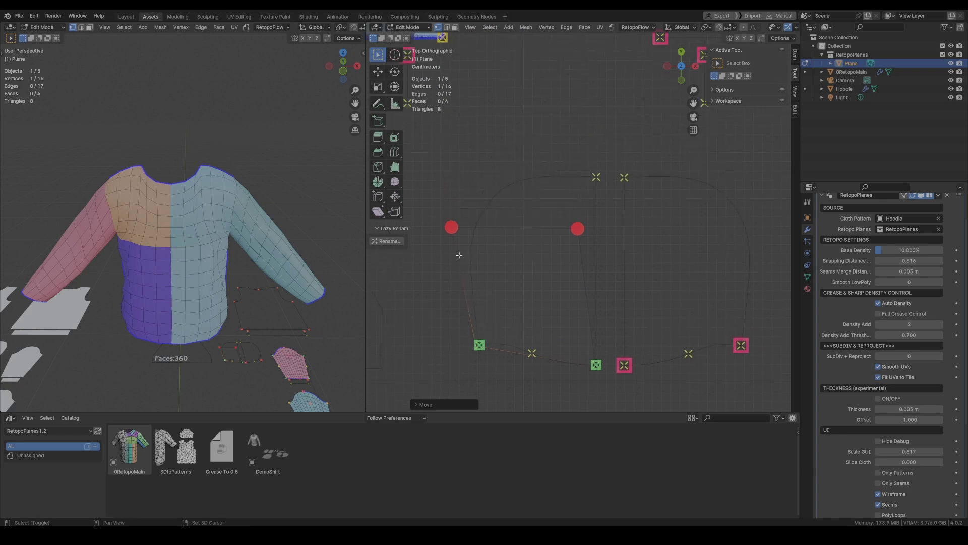
click(448, 231)
key(g)
click(481, 211)
drag(572, 228, 602, 170)
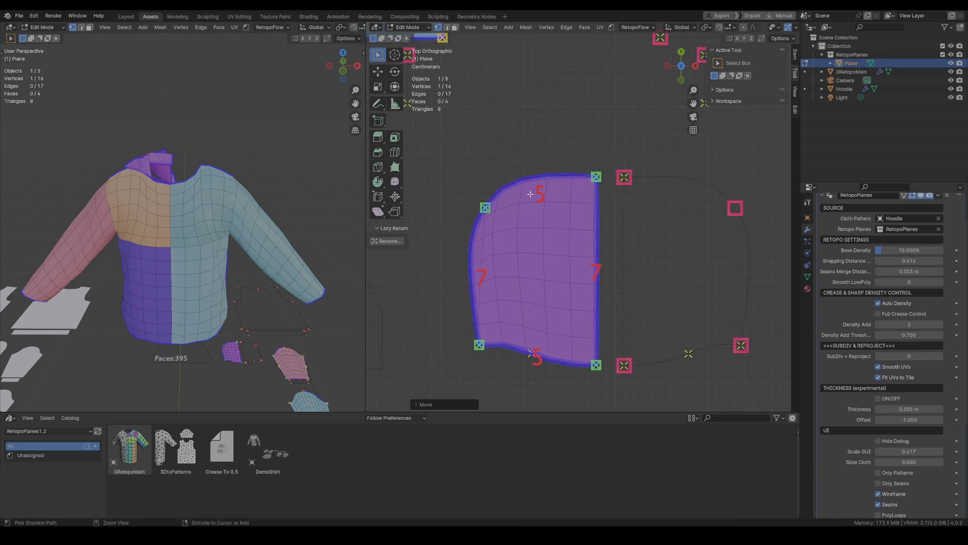
Extrude an edge from the hood plane's upper inner vertex onto the other hood half to mirror the retopology
click(591, 186)
key(e)
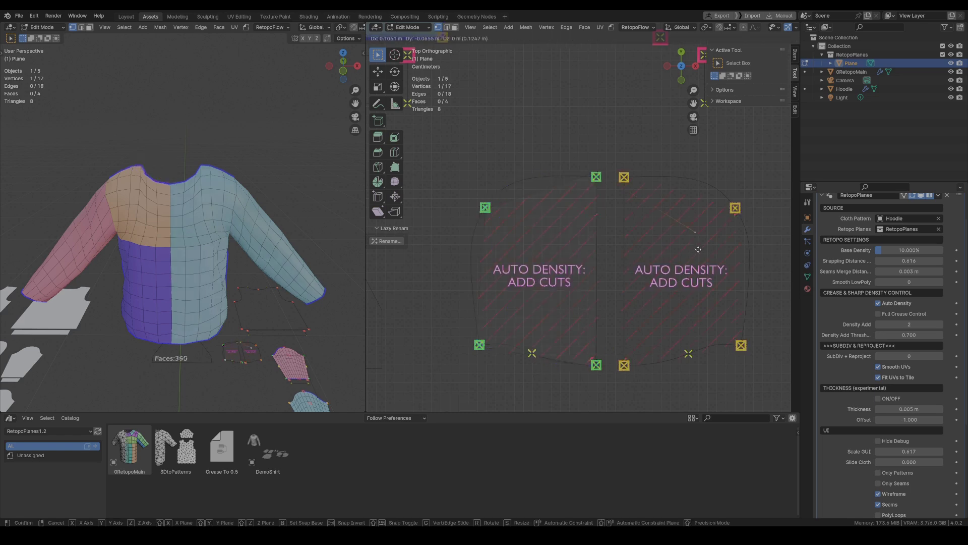
click(698, 249)
Add a vertical loop cut to the hood plane and move its upper vertex onto the hood pattern's top edge
key(ctrl+r)
click(534, 196)
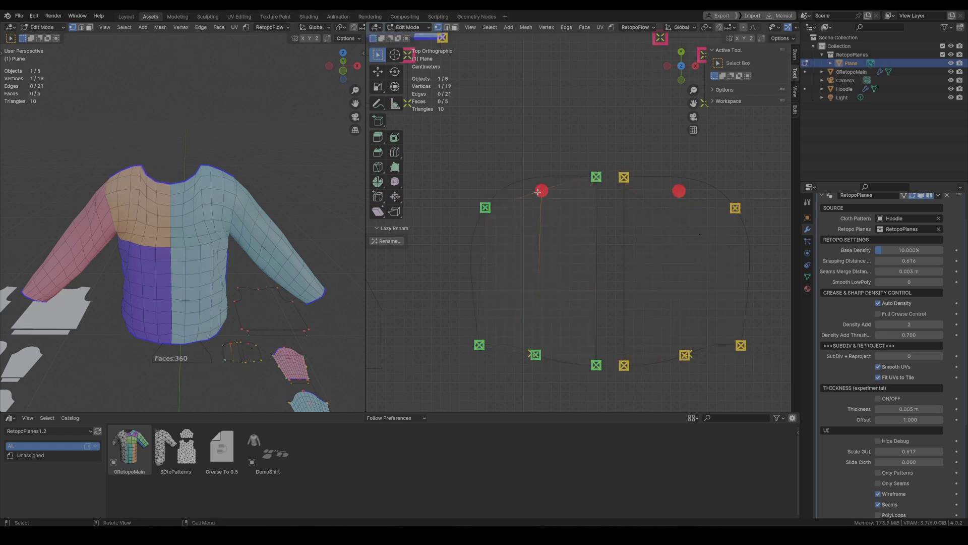
click(525, 180)
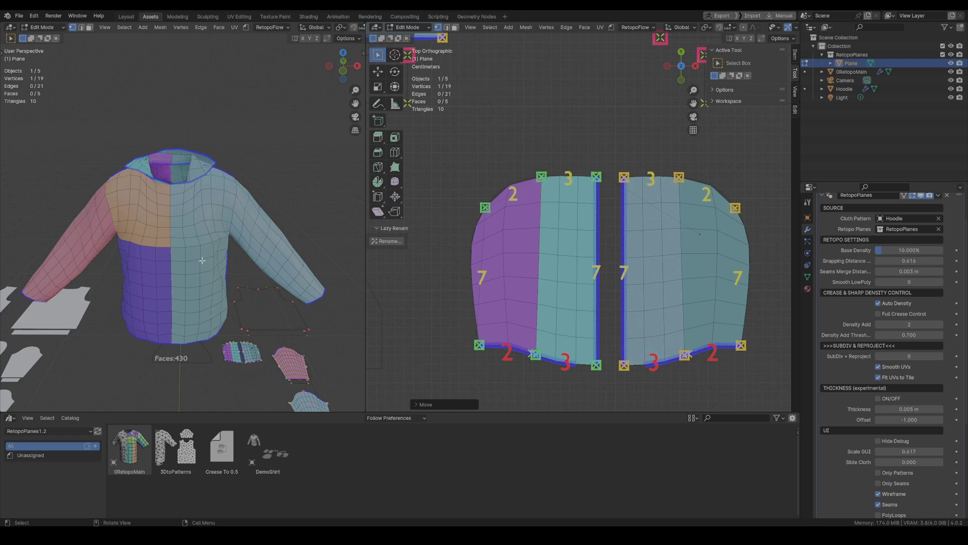
Examine the hood's retopology on the 3D garment from the side, back and front
key(shift+grave)
key(s)
key(w)
key(a)
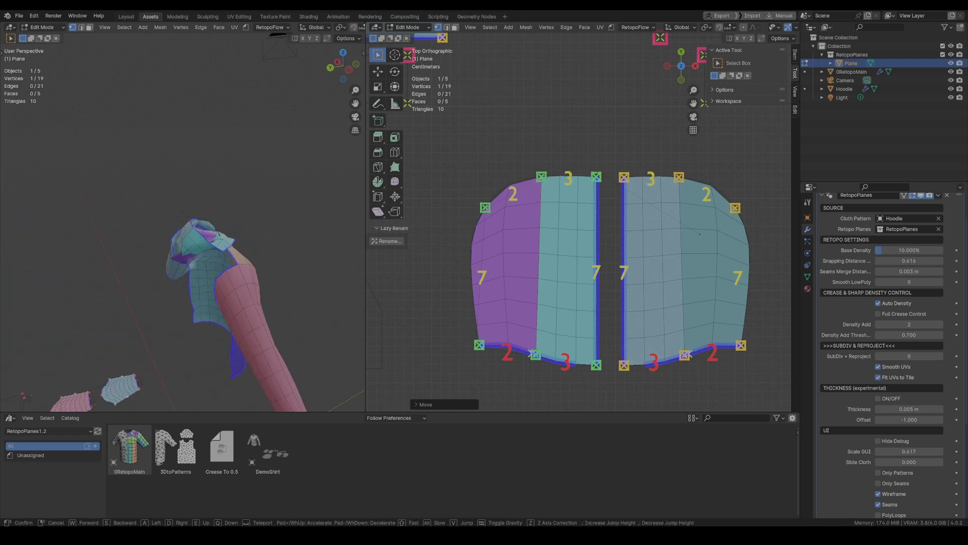
key(d)
key(a)
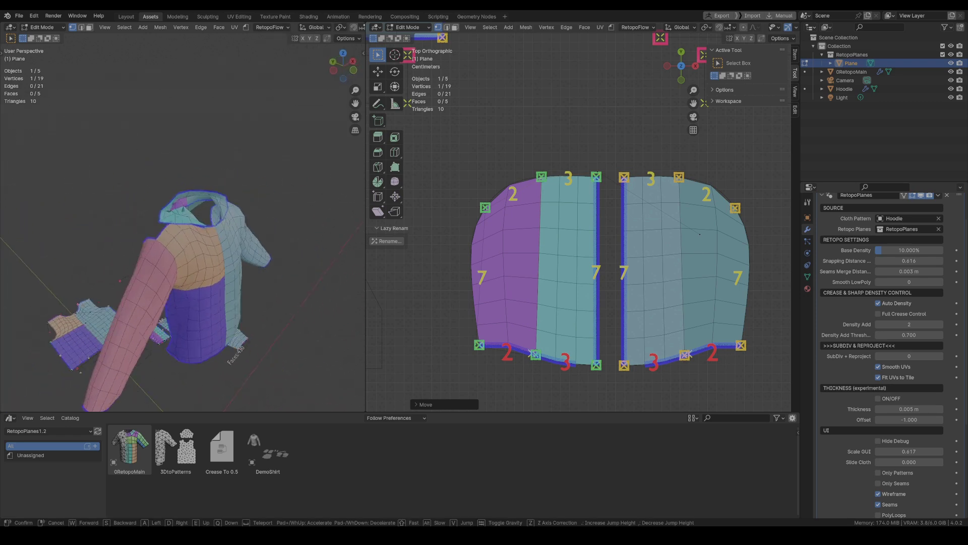
key(d)
key(Return)
Duplicate the upper face of the front torso plane and place the copy over the back torso pattern
scroll(589, 264, down, 8)
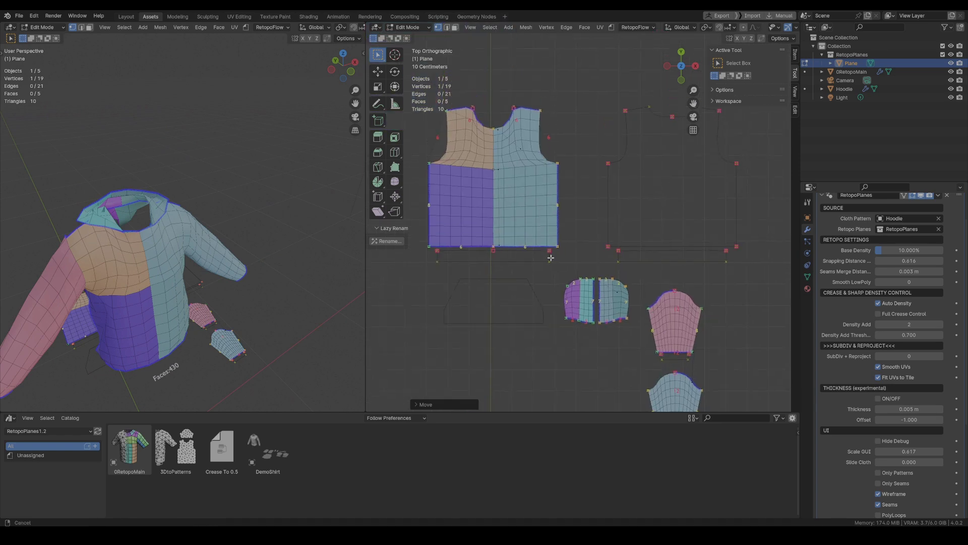
shift+middle_drag(551, 258, 555, 298)
shift+middle_drag(491, 195, 501, 213)
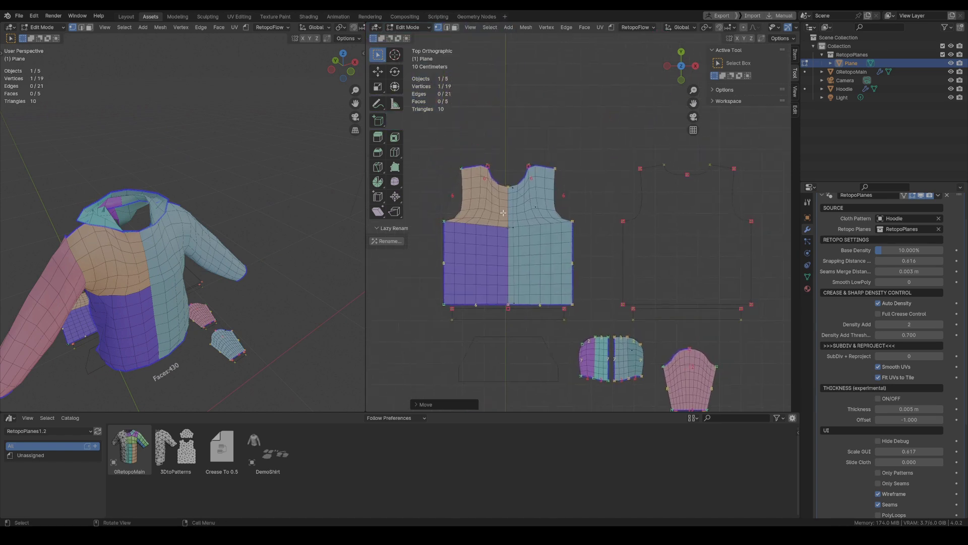
key(3)
click(477, 210)
key(shift+d)
click(683, 217)
scroll(662, 183, up, 6)
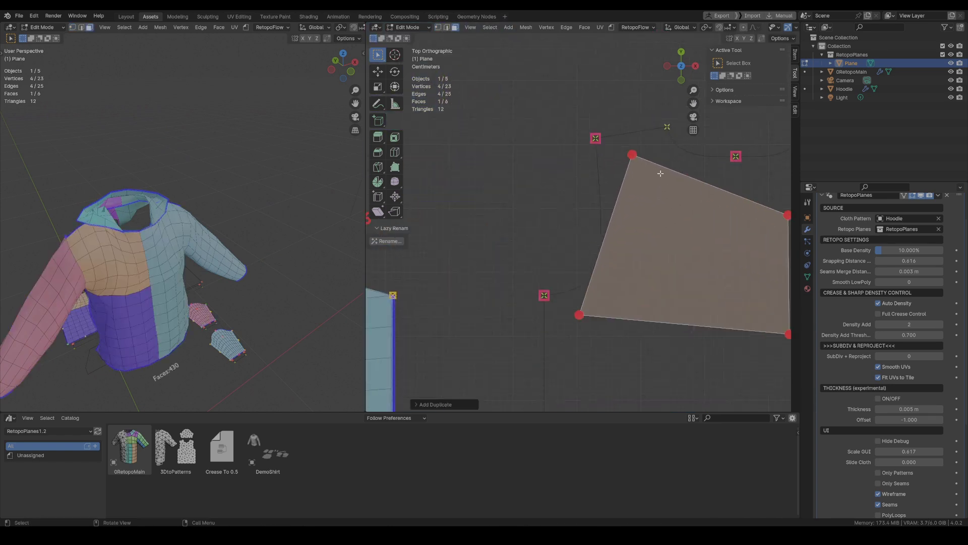
Move the copied face's two outer vertices onto the back pattern's shoulder corner and outer hem corner
key(1)
click(634, 155)
key(g)
click(578, 142)
scroll(578, 144, down, 3)
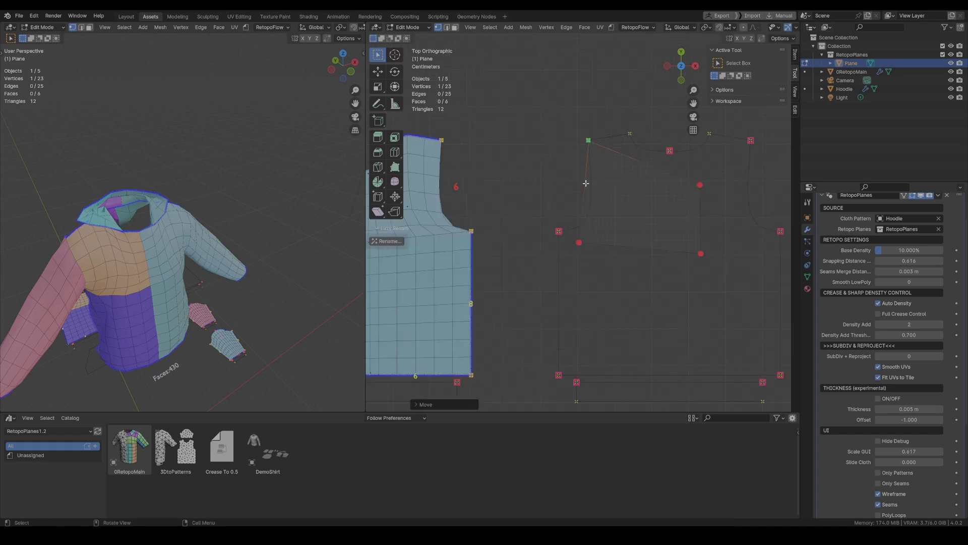
shift+middle_drag(579, 250, 579, 210)
click(578, 211)
key(g)
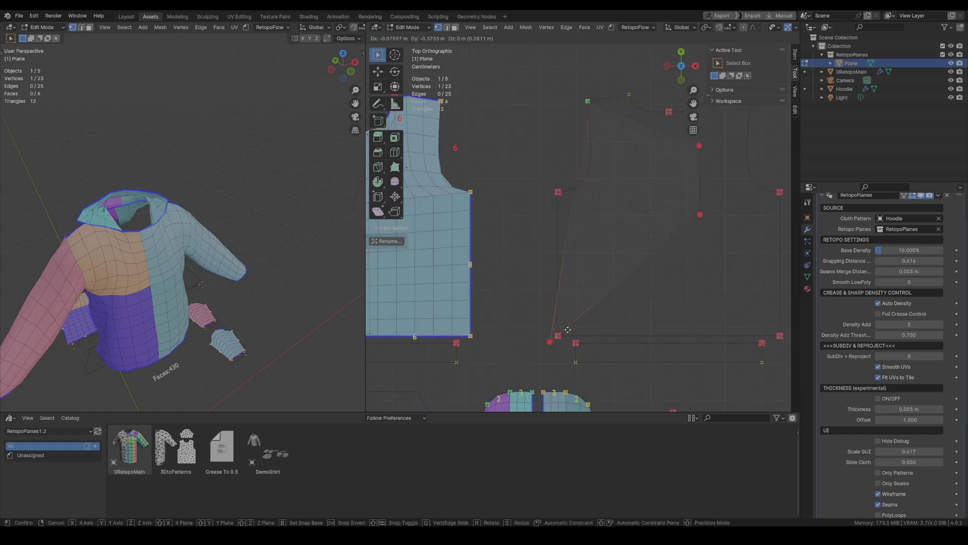
click(557, 336)
Move the back plane's inner vertices to the hem and neckline centres, and extrude a short edge from the neckline vertex to mirror it
shift+middle_drag(705, 207, 676, 224)
key(g)
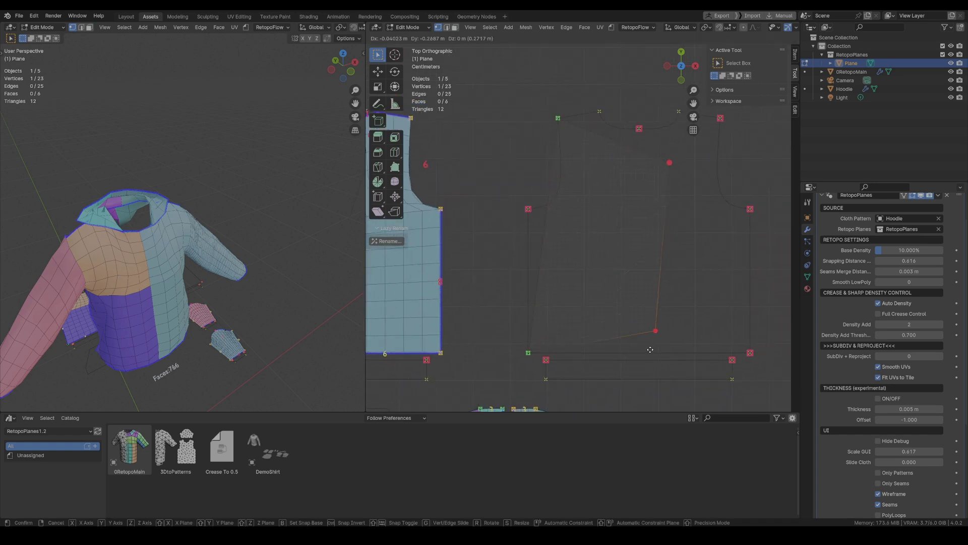
click(649, 351)
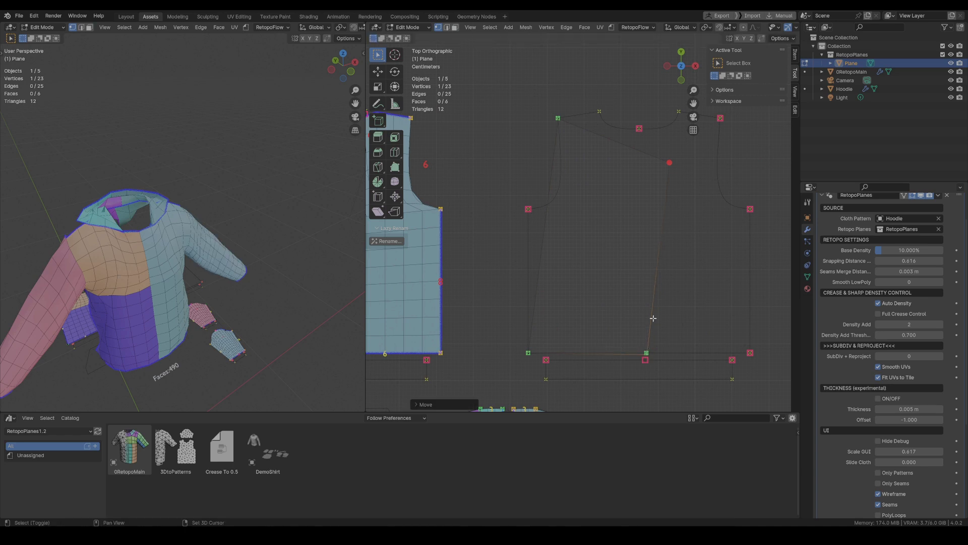
click(663, 157)
key(g)
click(639, 124)
key(e)
click(653, 150)
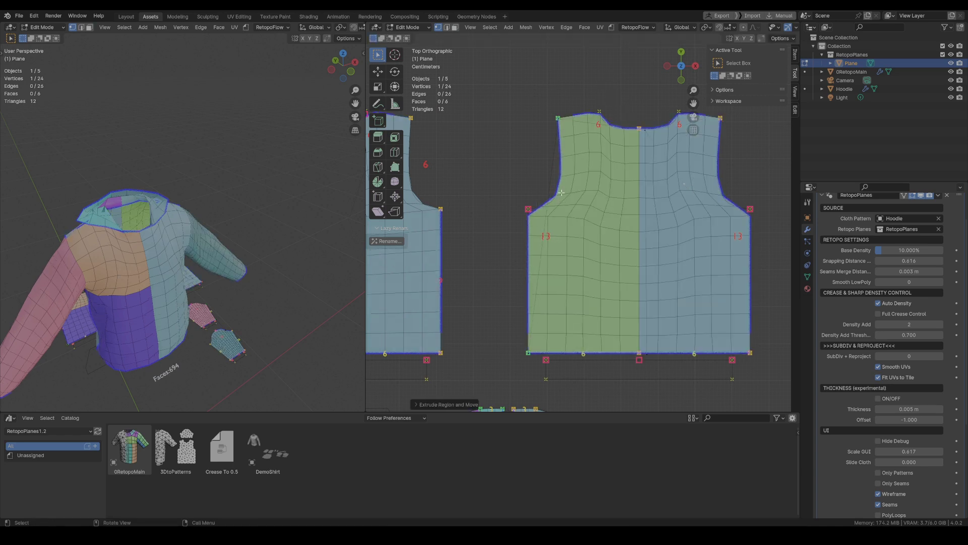
Examine the garment's back and front in the perspective view, ending with a close look at the front armpit area
key(shift+grave)
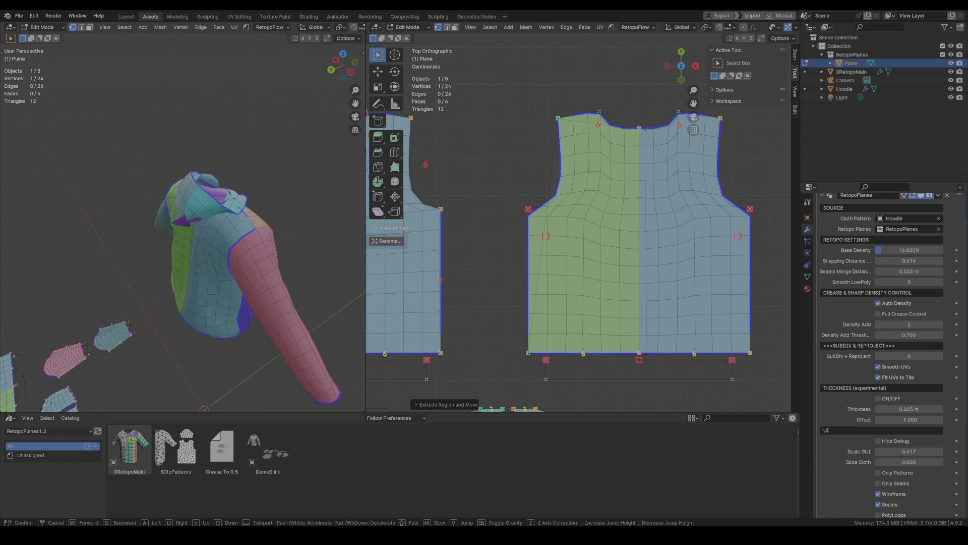
click(477, 257)
scroll(647, 234, down, 3)
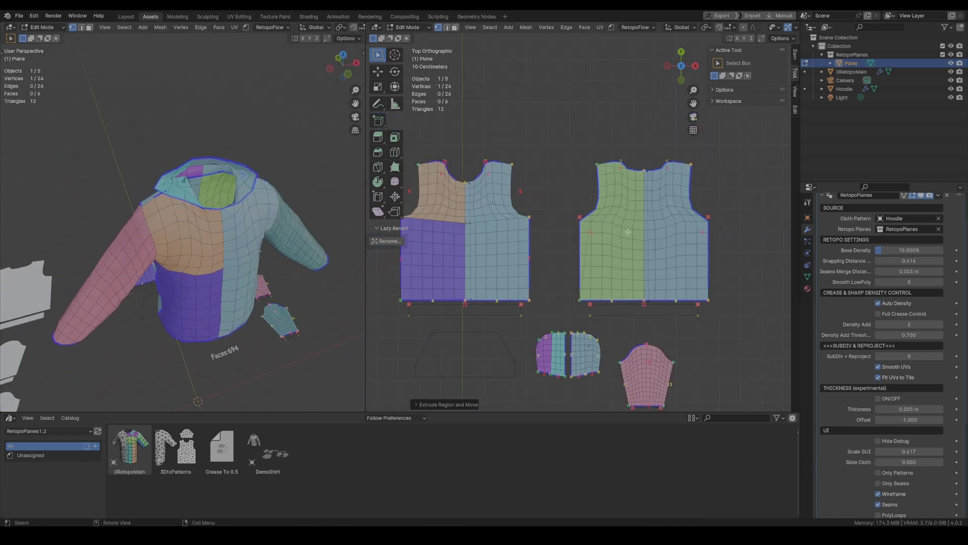
shift+middle_drag(463, 199, 561, 205)
key(shift+grave)
key(w)
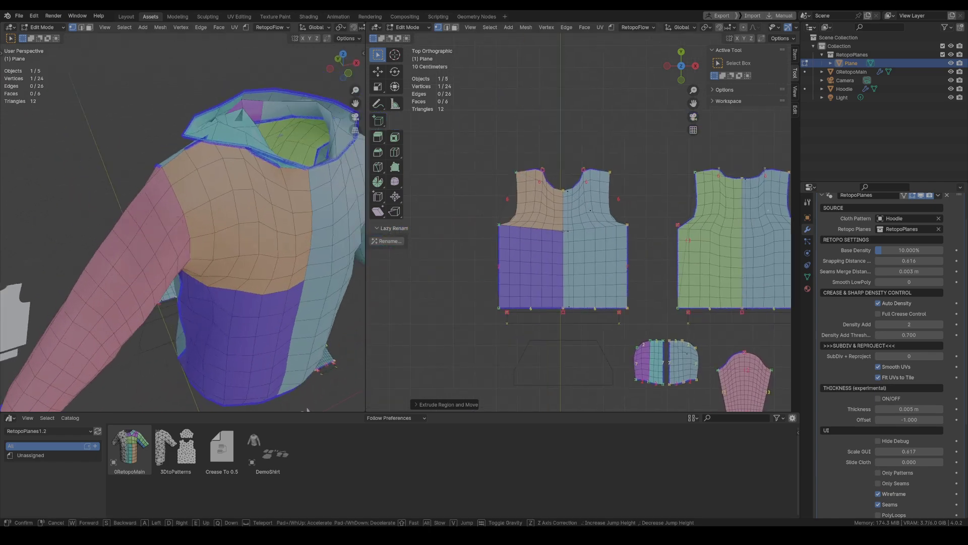
key(s)
key(Return)
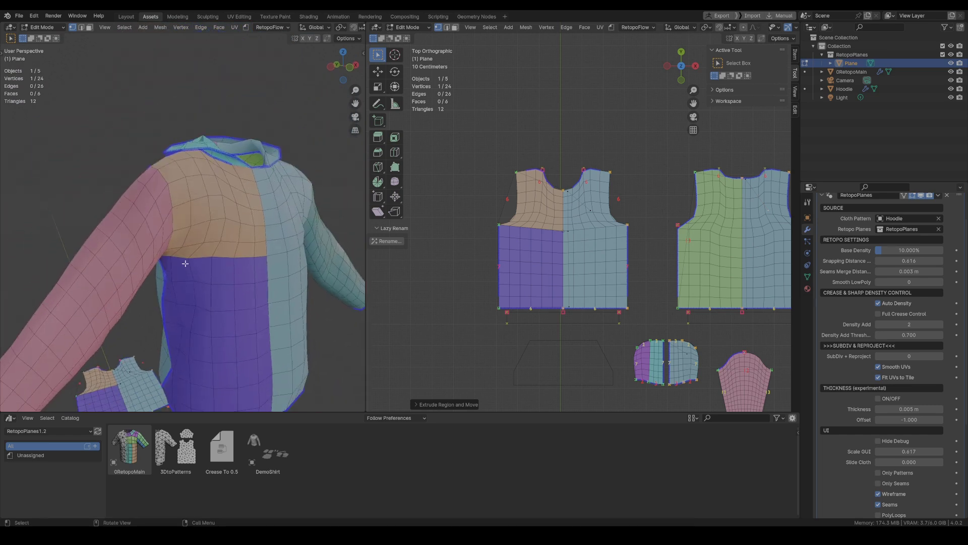
Add a vertical loop cut through the front torso plane and move its top vertex onto the shoulder line
scroll(525, 233, up, 3)
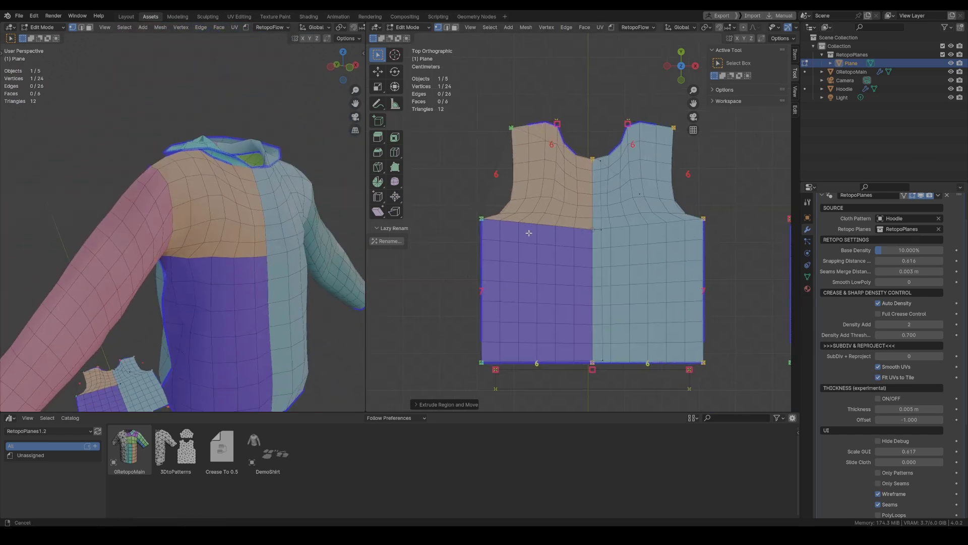
shift+middle_drag(529, 232, 542, 264)
key(ctrl+r)
click(555, 260)
right_click(554, 259)
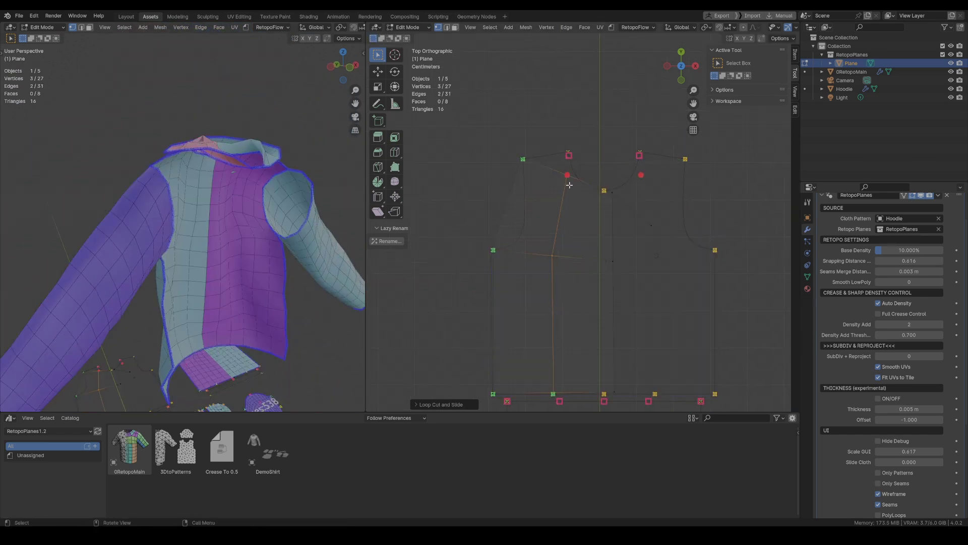
click(567, 174)
key(g)
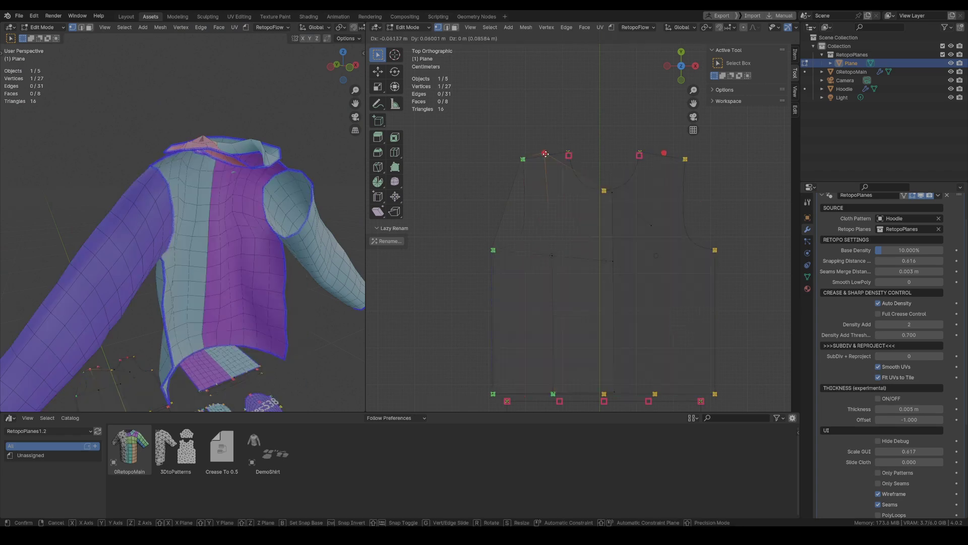
click(569, 155)
shift+middle_drag(535, 248, 555, 235)
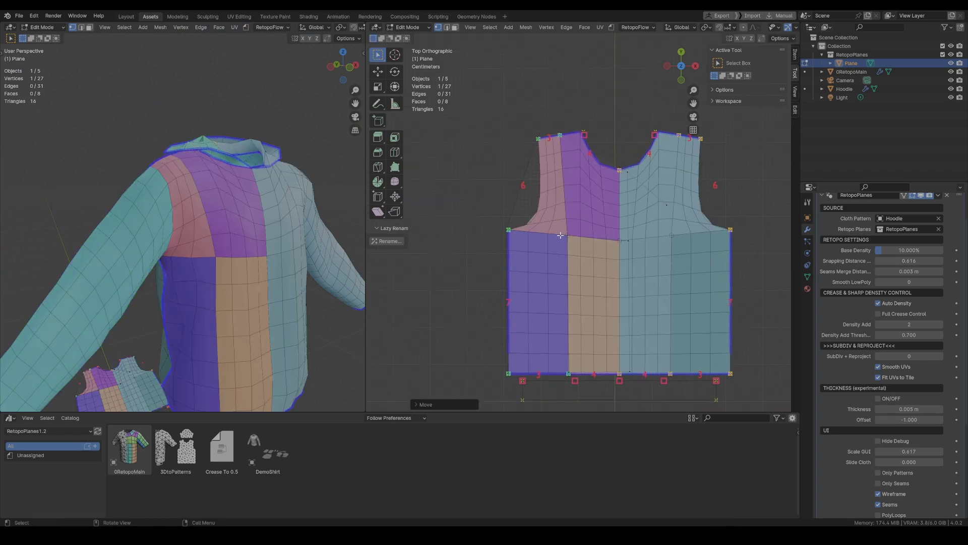
Knife-cut the front torso plane from its inner loop-cut vertex to the armhole edge above the armpit corner
key(k)
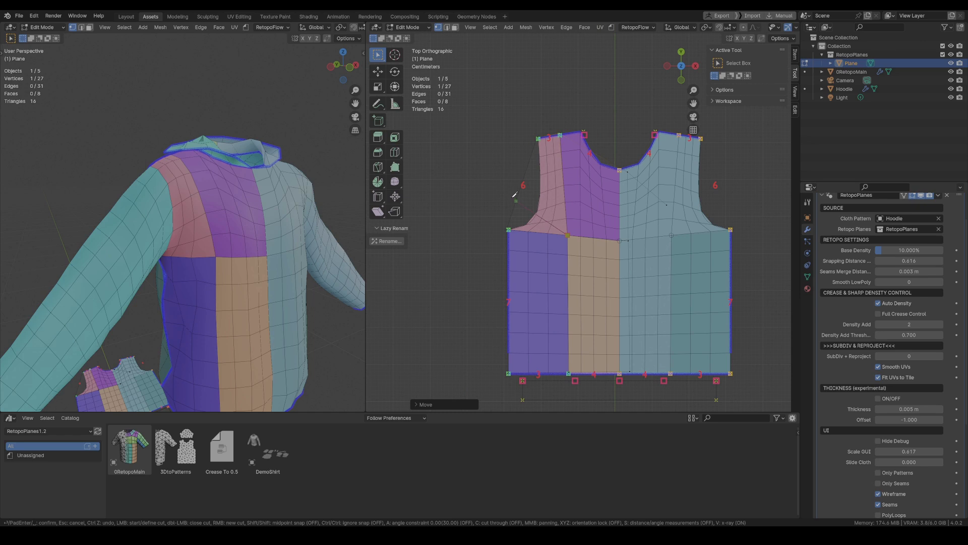
click(523, 195)
key(Return)
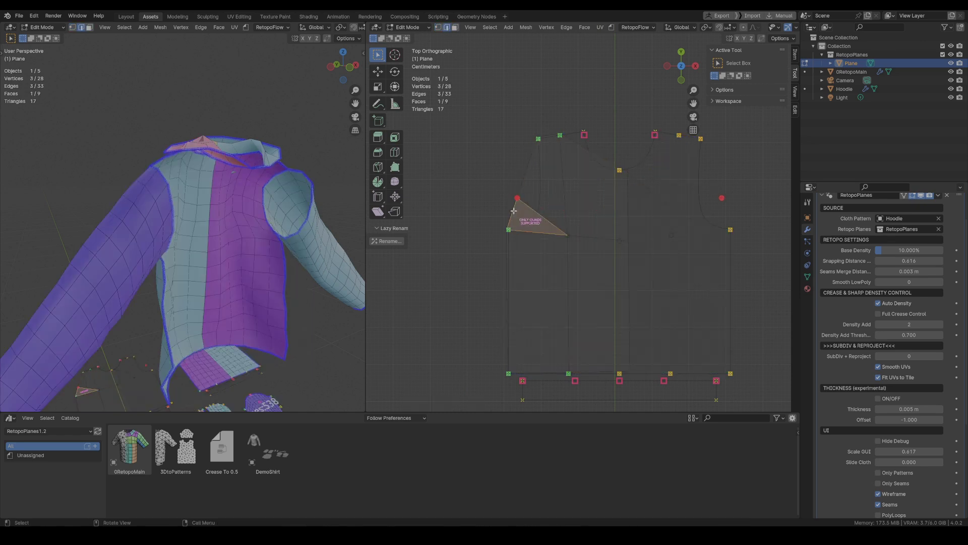
Subdivide the armpit triangle's outer edge and fit its vertices to the armhole, armpit corner and side seam
right_click(514, 211)
click(490, 220)
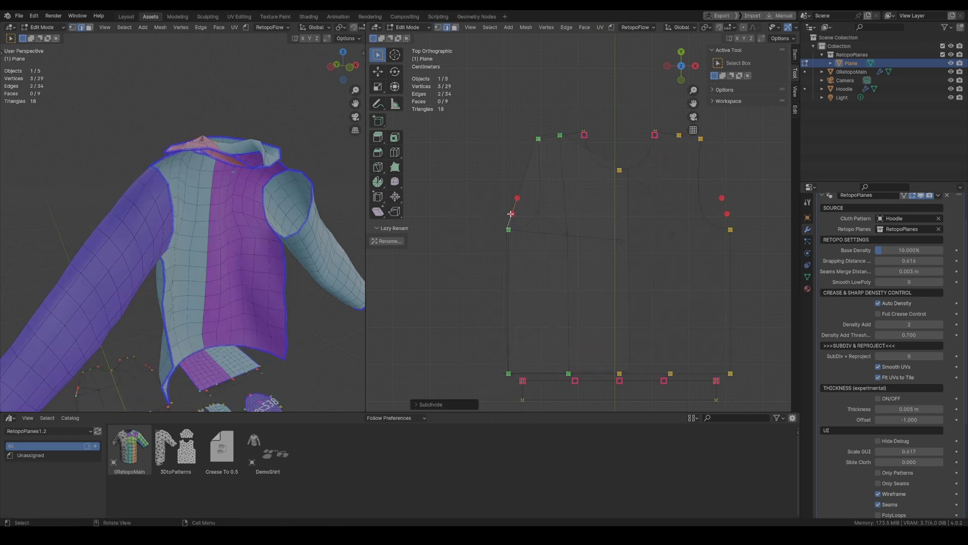
drag(506, 228, 542, 228)
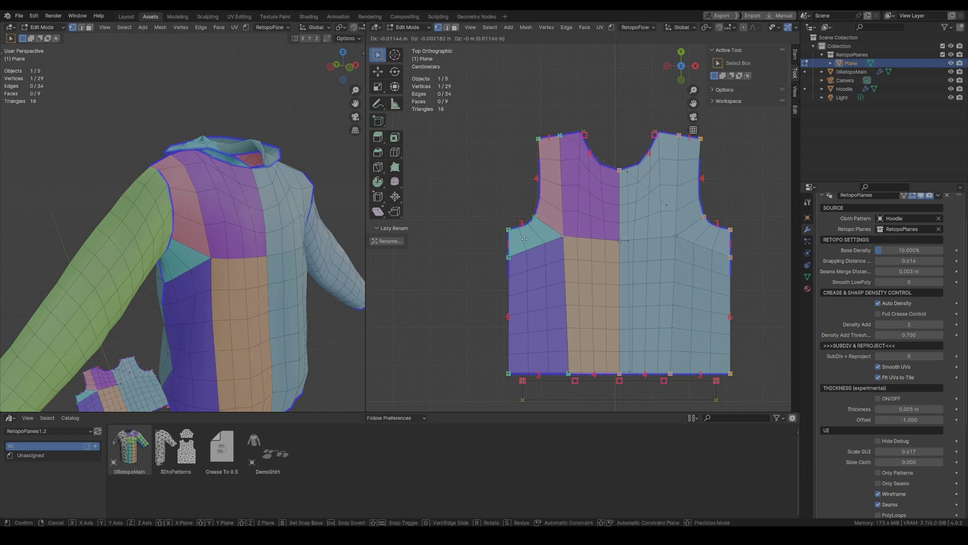
Set Smooth LowPoly to 2 and clear the vertex selection
click(940, 281)
click(940, 282)
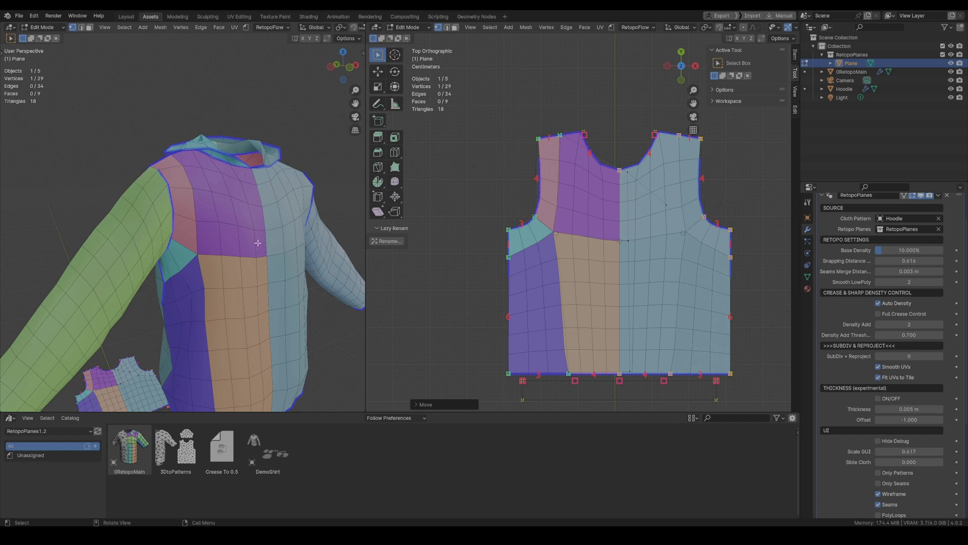
scroll(615, 212, up, 2)
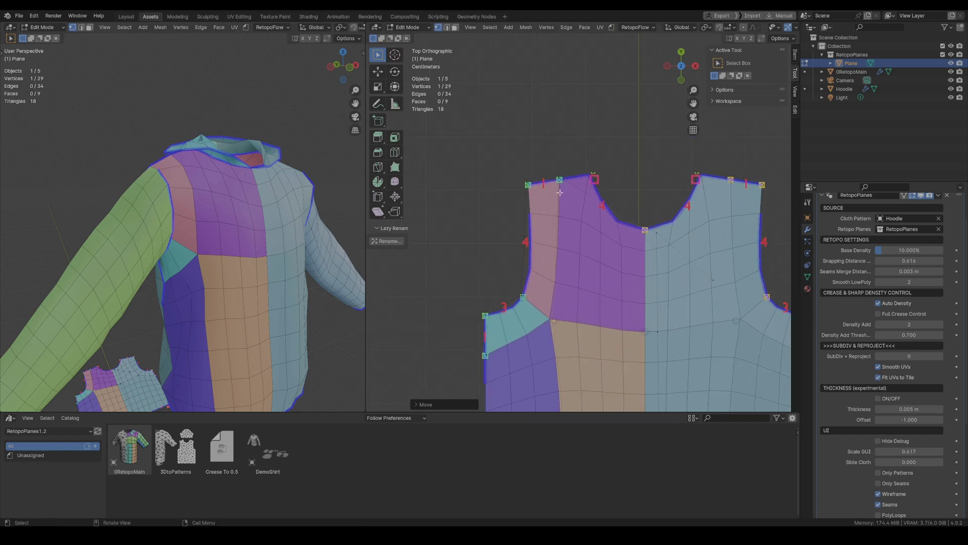
shift+middle_drag(546, 187, 571, 248)
shift+click(596, 237)
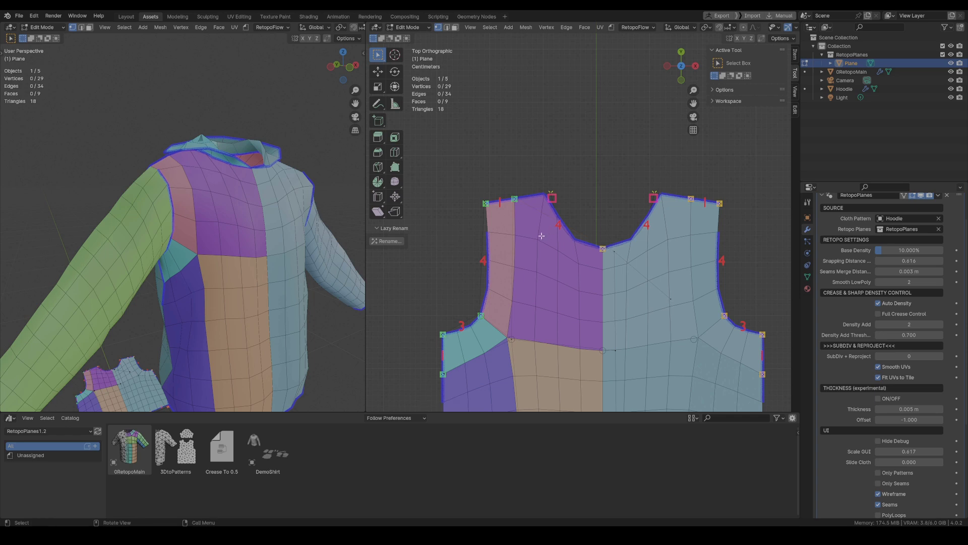
Add a horizontal loop cut across the upper chest and move its end vertices onto the centre line and armhole
key(ctrl+r)
click(487, 260)
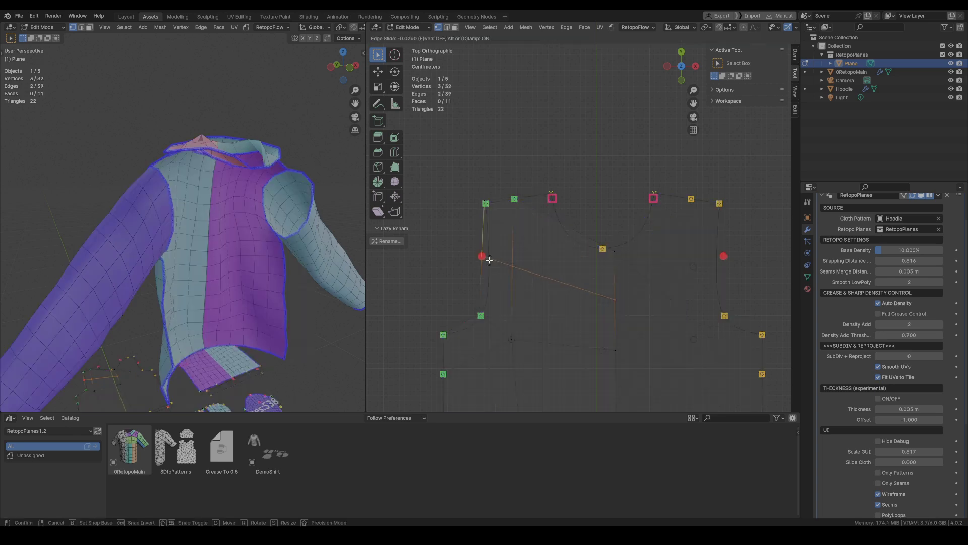
right_click(490, 261)
click(614, 296)
key(g)
click(603, 279)
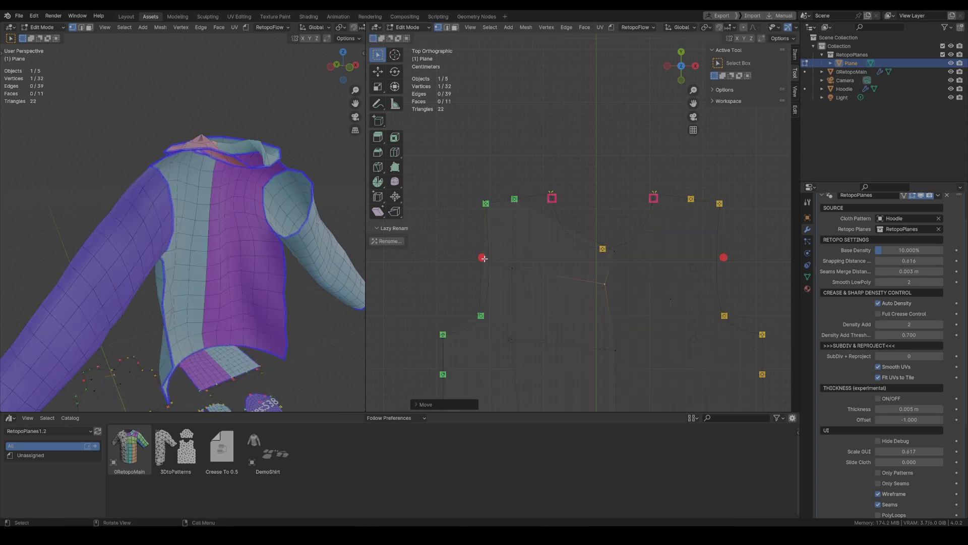
key(g)
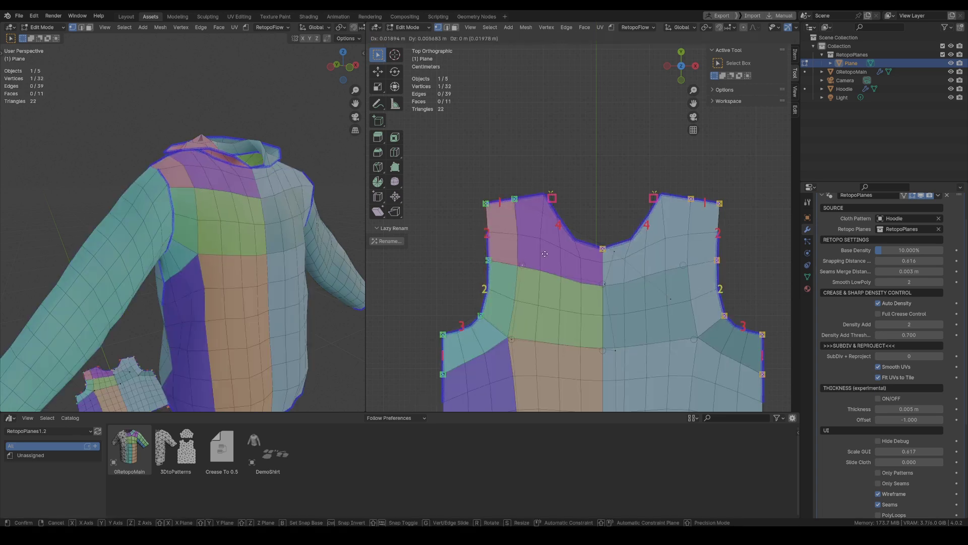
click(603, 246)
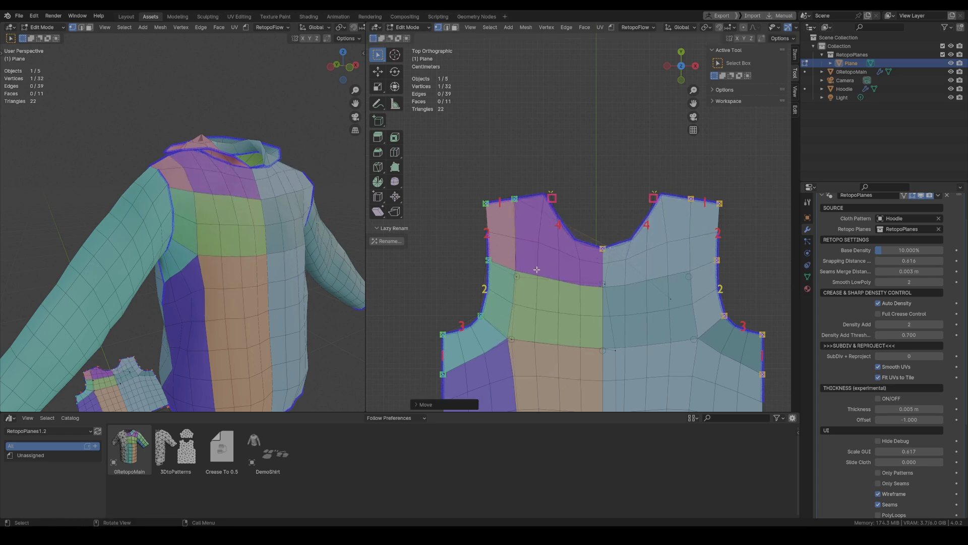
Knife-cut from the upper chest's inner vertex to the neckline edge and subdivide the edge running from that cut to the shoulder
key(k)
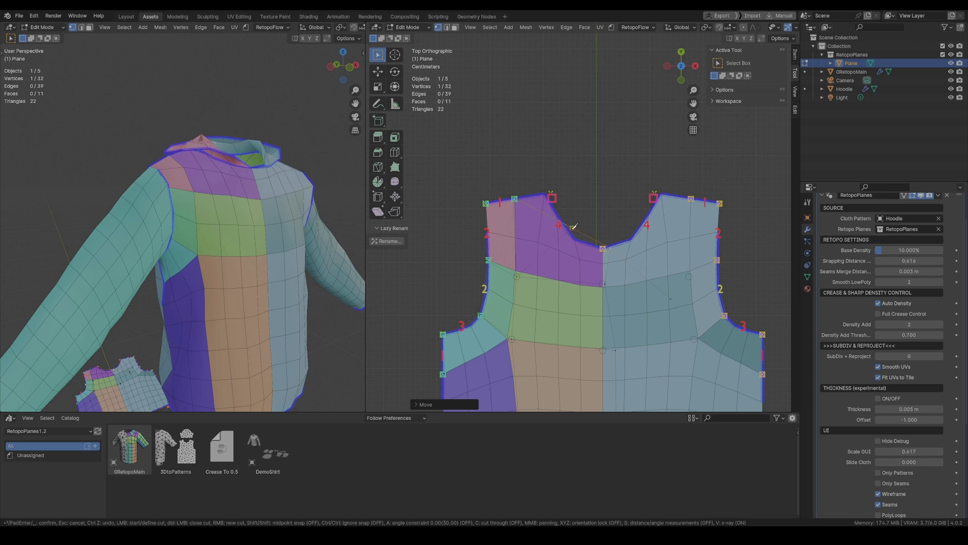
click(574, 227)
key(Return)
right_click(549, 216)
click(546, 218)
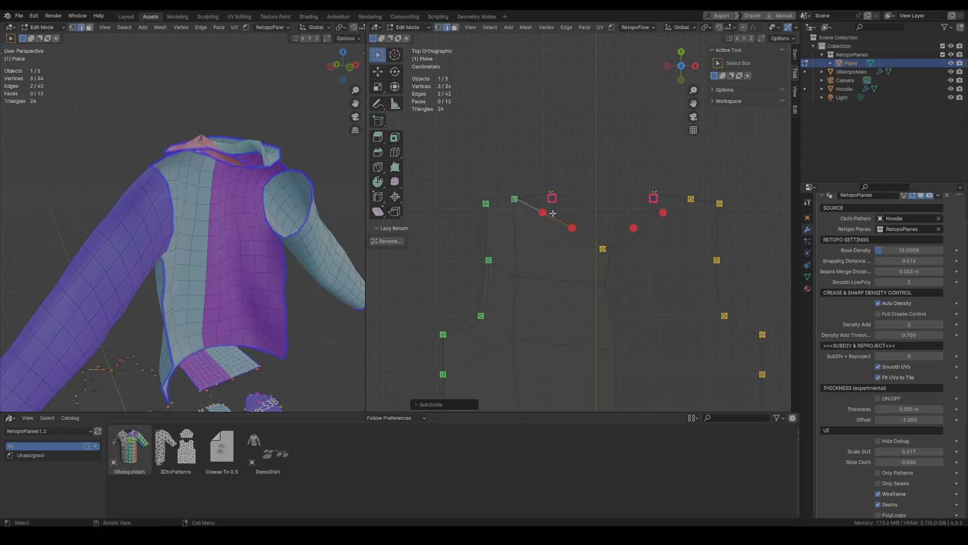
Move the subdivided vertex to the front neck corner and the knife-cut vertex onto the neckline curve
key(1)
click(544, 213)
key(g)
drag(551, 204, 558, 194)
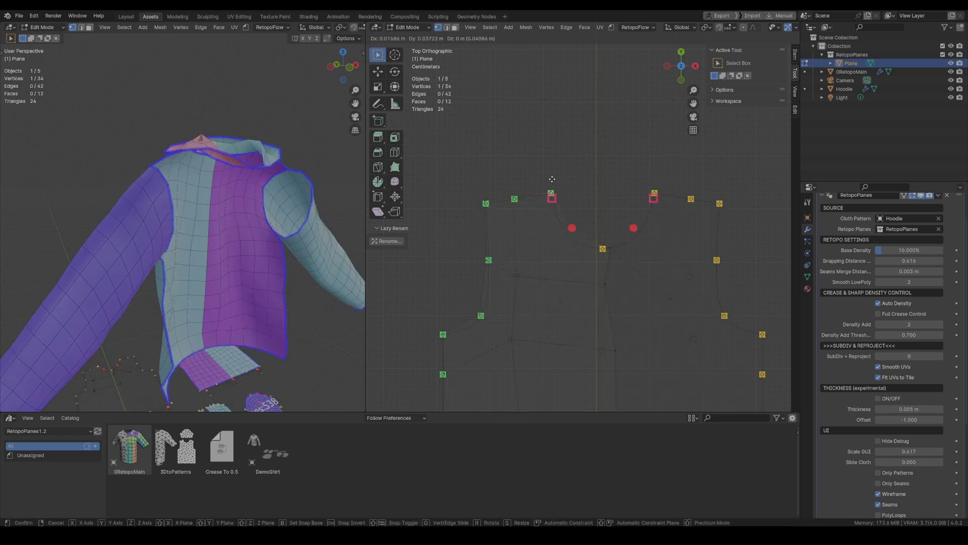
click(552, 179)
click(569, 227)
key(g)
click(554, 242)
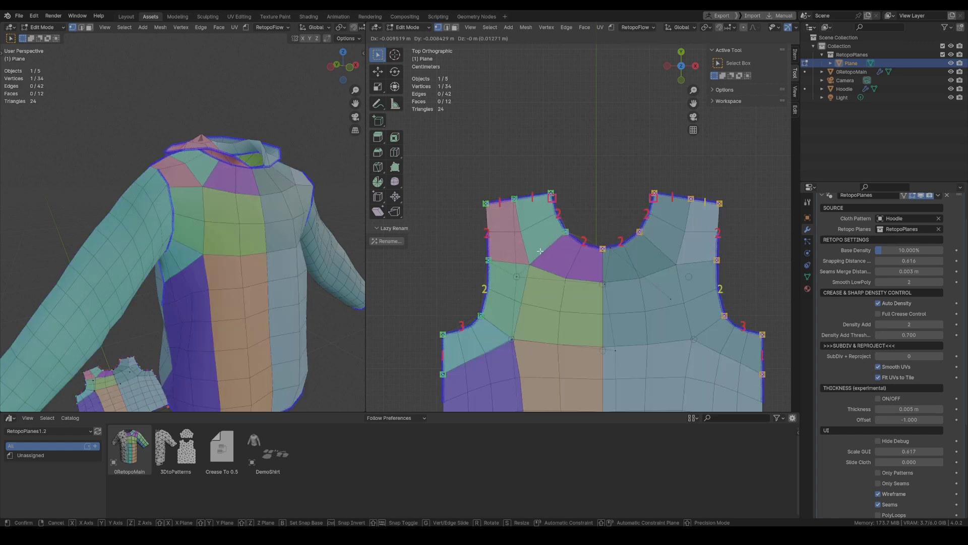
Refine the front neckline vertex and align the outer shoulder vertex with its seam marker
shift+middle_drag(570, 236, 566, 250)
scroll(566, 251, up, 3)
key(g)
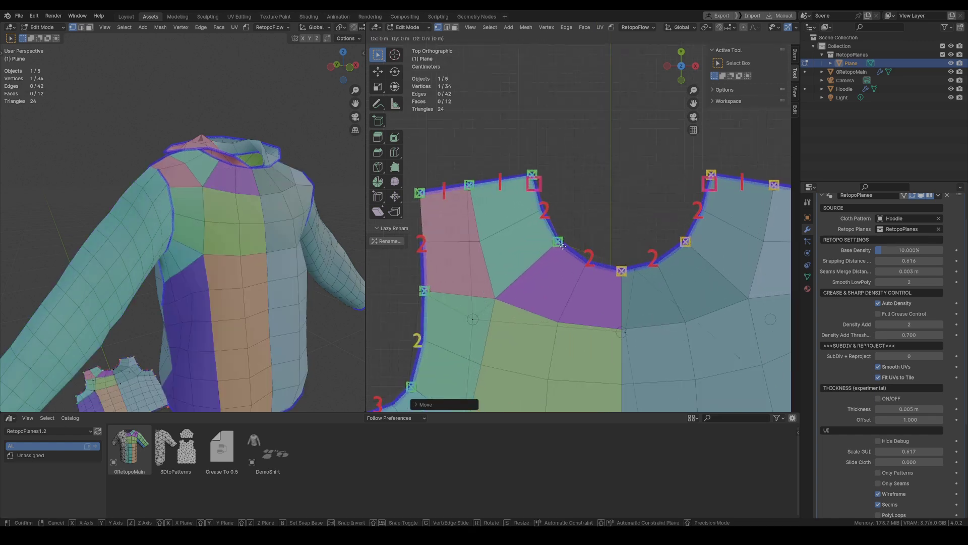
click(562, 246)
shift+middle_drag(497, 257, 575, 312)
click(502, 252)
key(g)
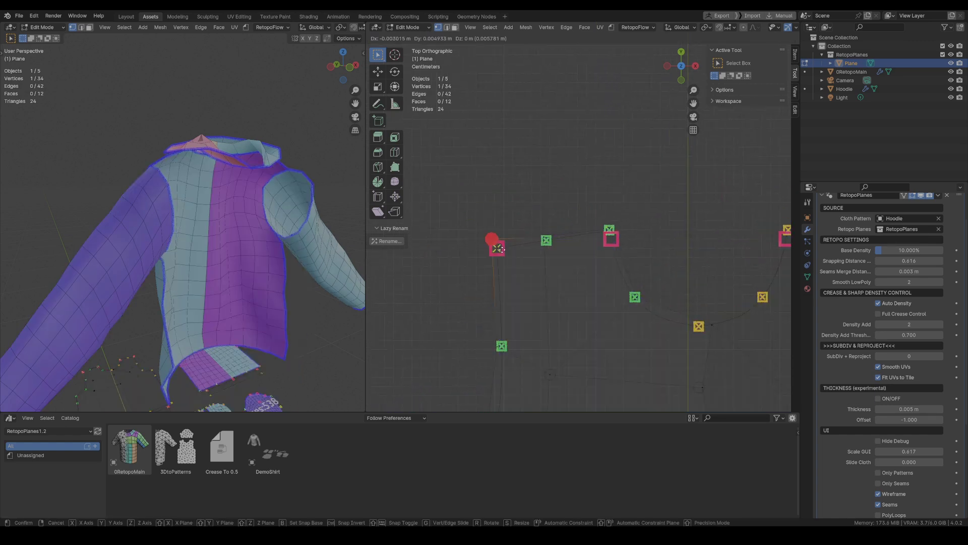
drag(500, 248, 500, 249)
Move the hood plane's inner bottom-edge vertex onto the neighbouring seam marker
scroll(515, 237, down, 4)
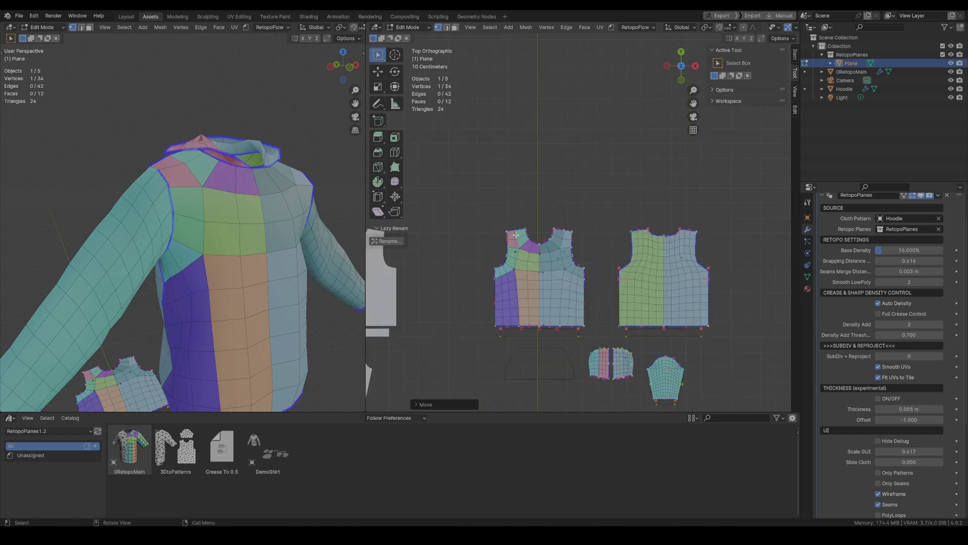
scroll(644, 238, up, 5)
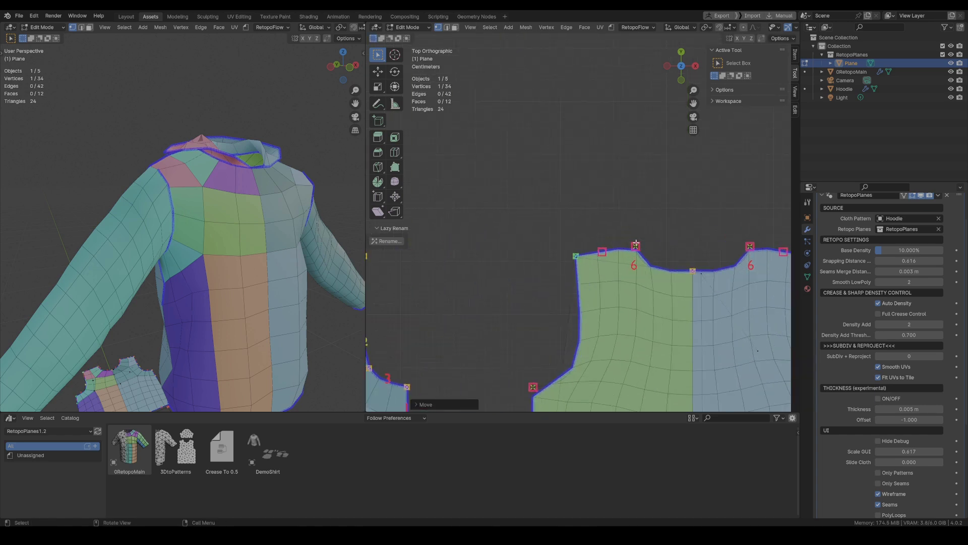
scroll(636, 246, down, 5)
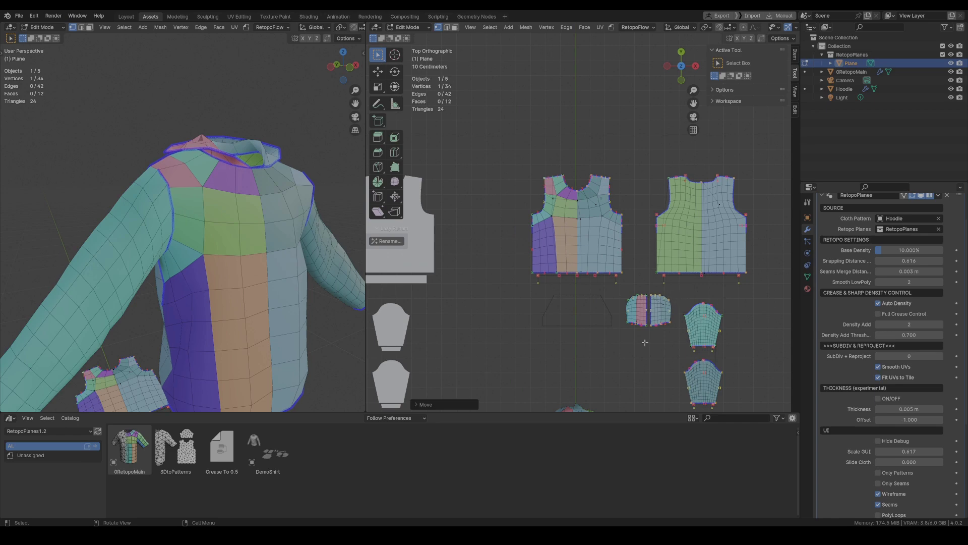
scroll(644, 343, up, 5)
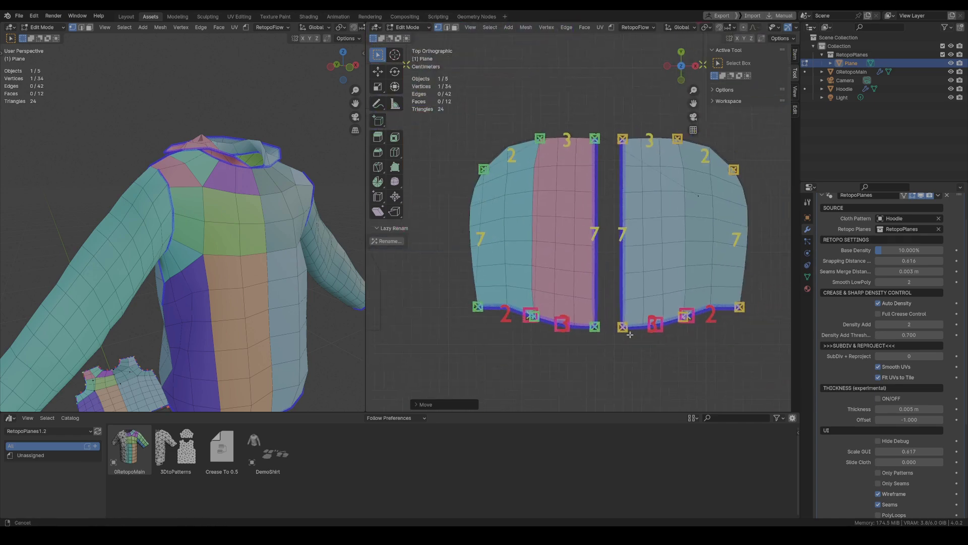
shift+middle_drag(630, 334, 613, 334)
click(716, 308)
shift+middle_drag(519, 325, 569, 317)
scroll(568, 317, up, 2)
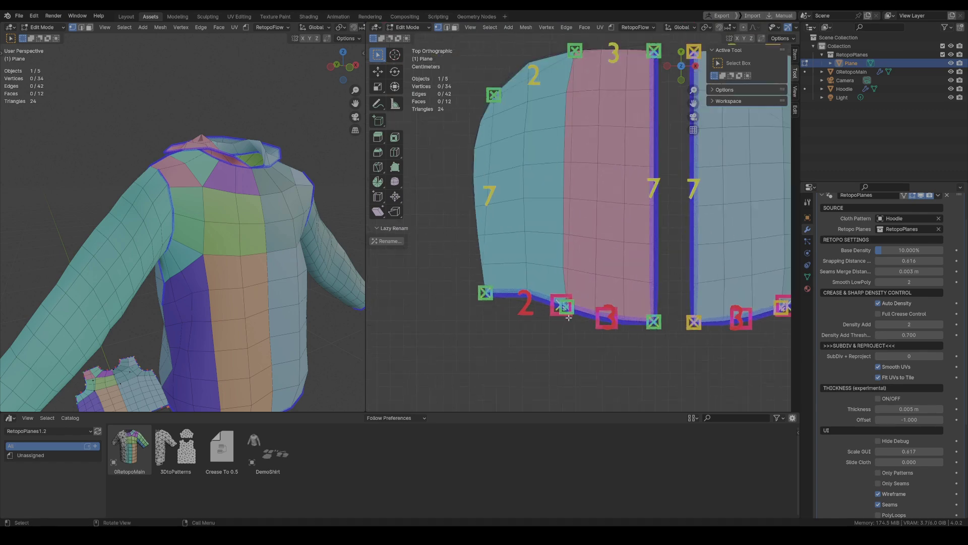
drag(566, 304, 560, 303)
Move the front plane's side-seam vertex below the armpit slightly upward
scroll(630, 288, down, 10)
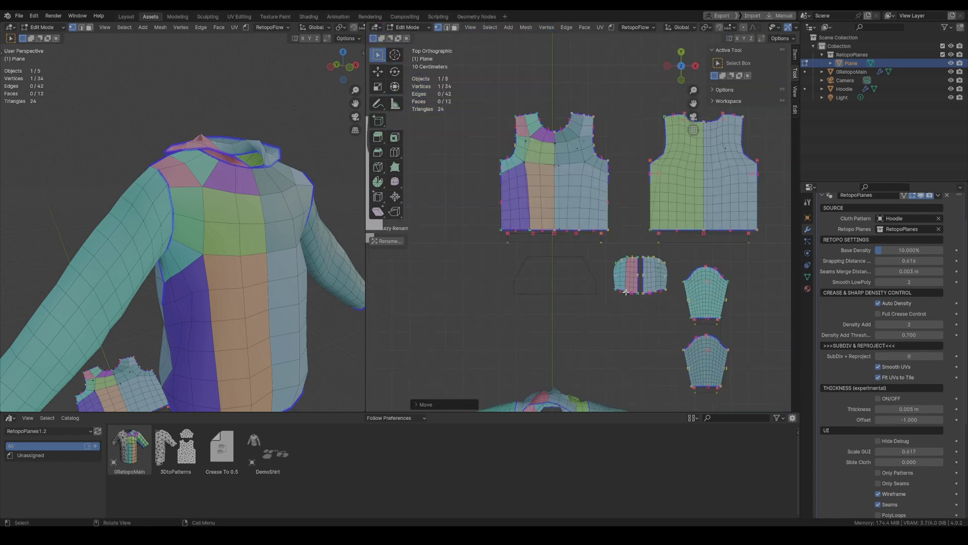
shift+middle_drag(546, 174, 577, 238)
scroll(570, 179, up, 5)
scroll(603, 225, down, 5)
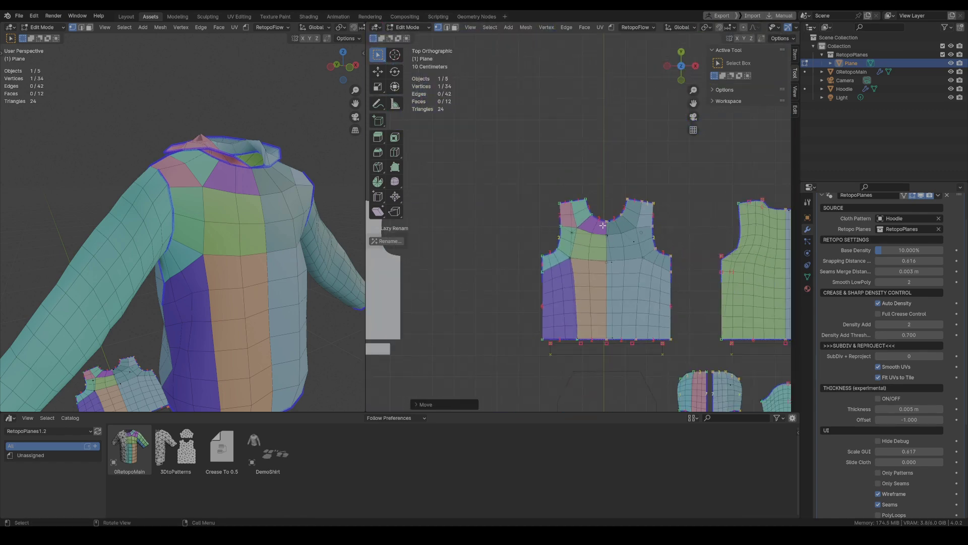
shift+middle_drag(612, 235, 552, 237)
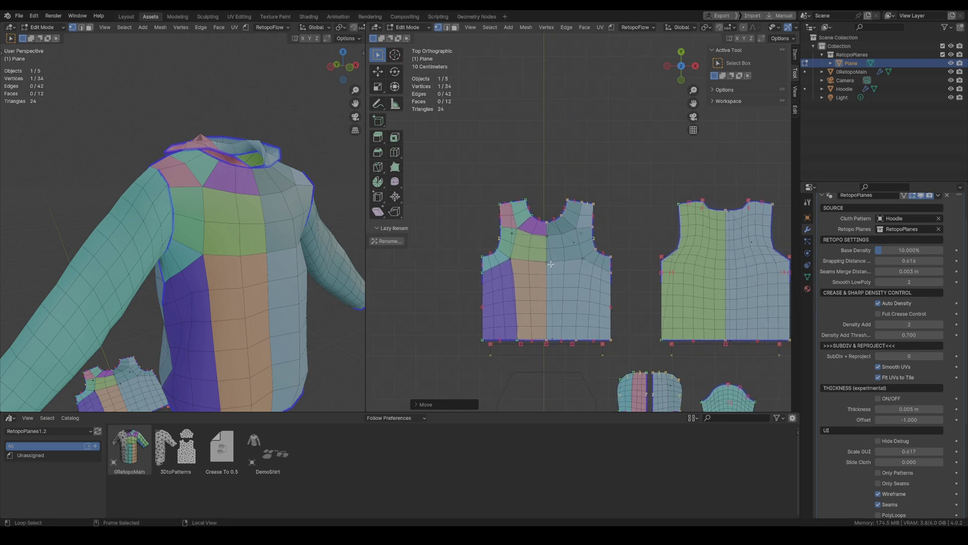
key(g)
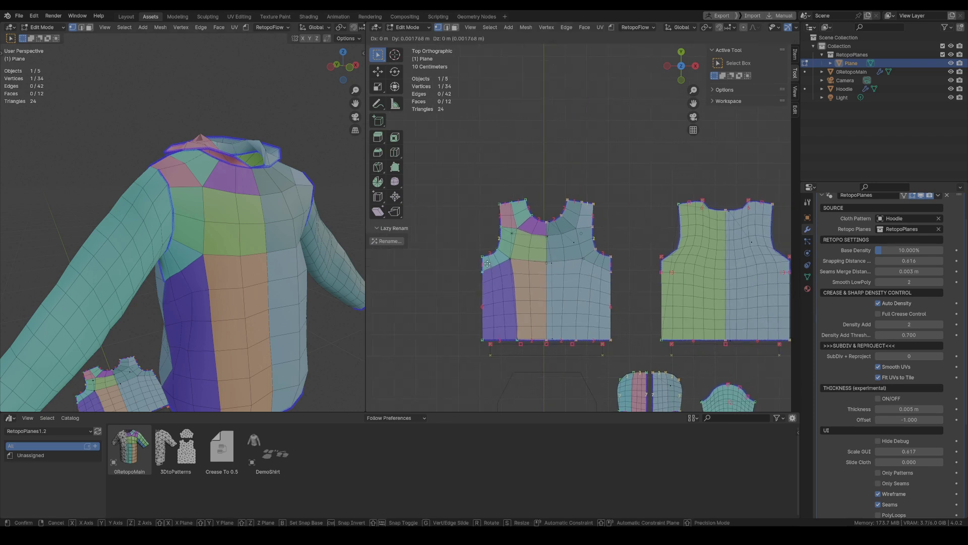
click(485, 240)
Delete the existing retopo plane on the back torso pattern
shift+middle_drag(199, 277, 197, 271)
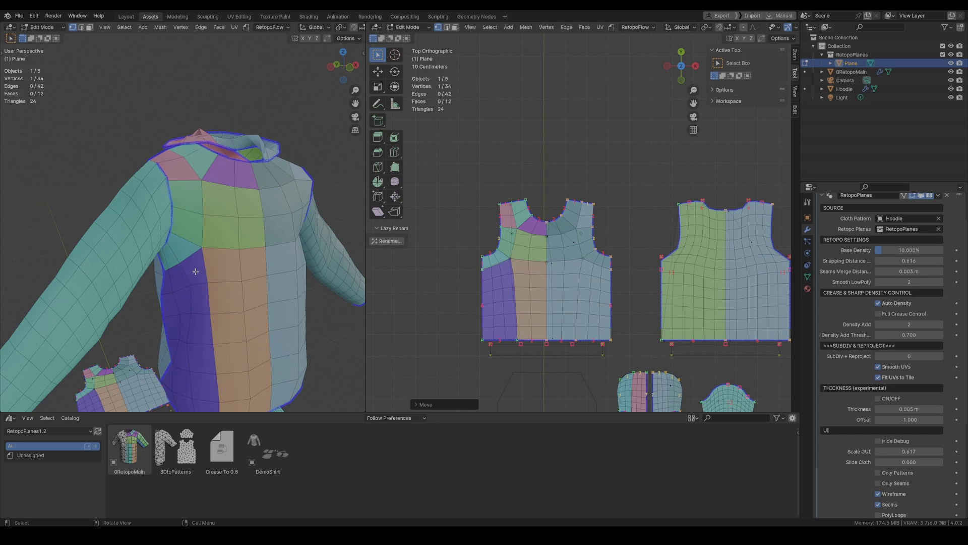
scroll(197, 272, down, 2)
key(alt+a)
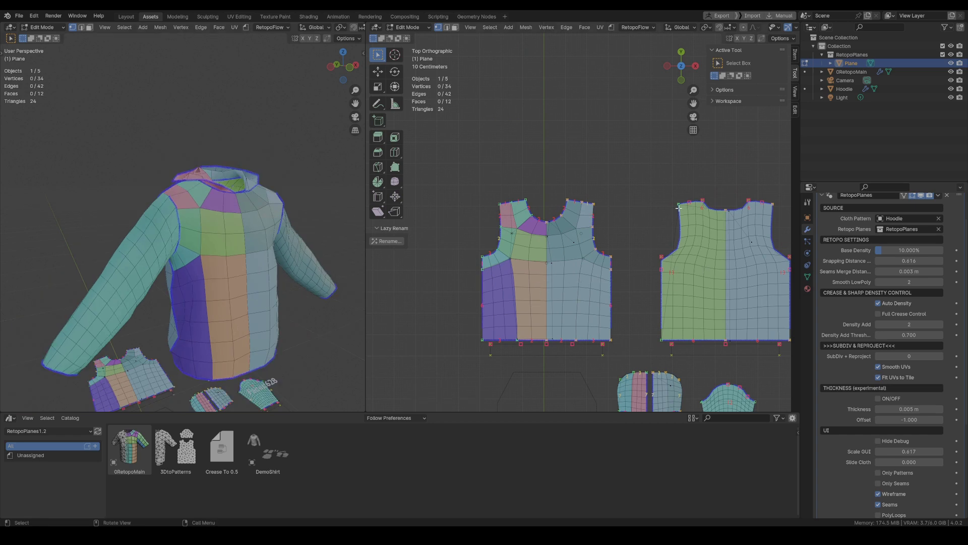
key(l)
key(x)
click(624, 219)
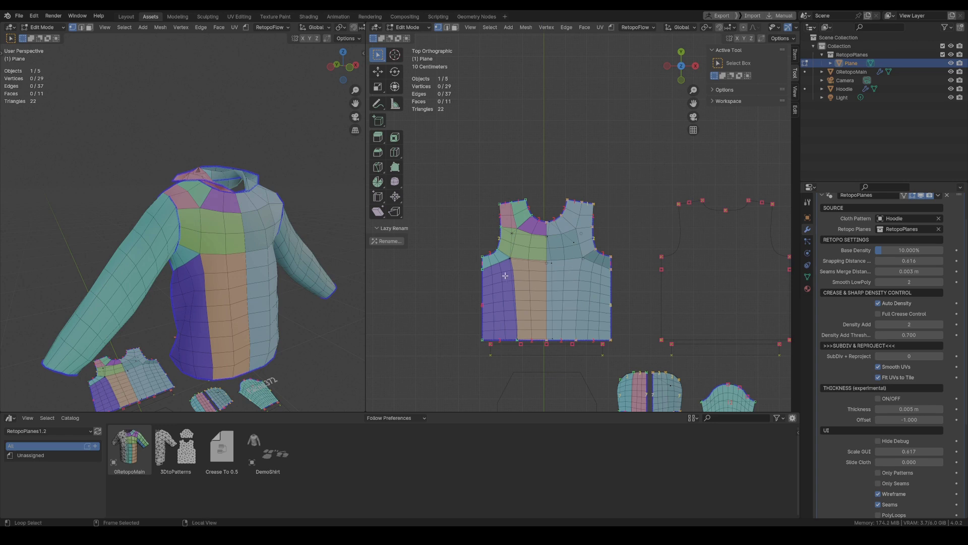
Duplicate the whole front torso plane about 0.63 m along X onto the back pattern
key(l)
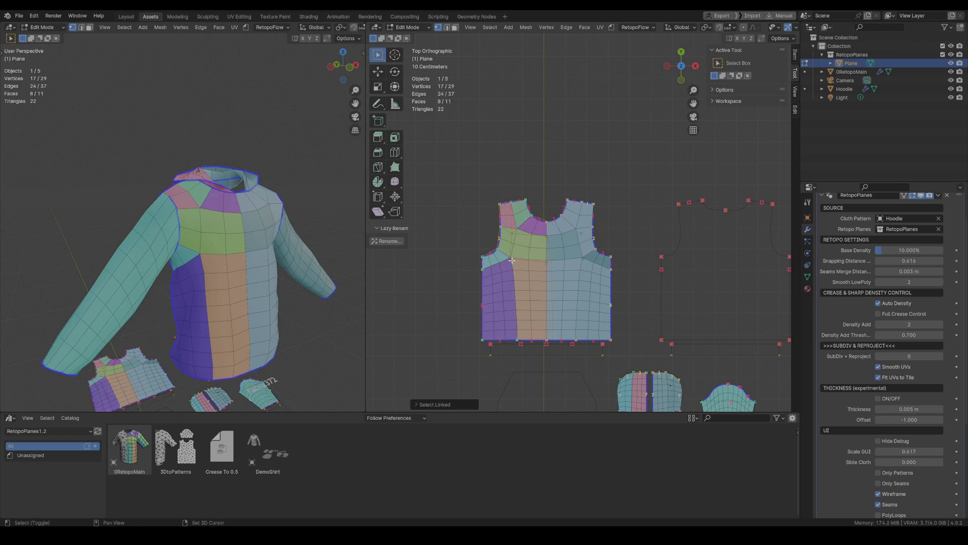
key(shift+d)
key(x)
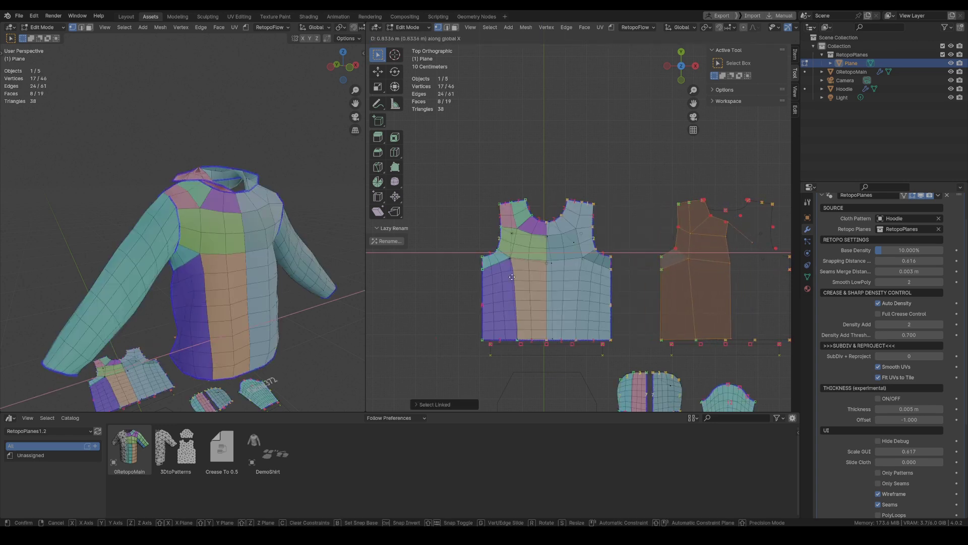
click(515, 276)
Fit the duplicated plane's inner shoulder vertex and both armhole vertices to the back pattern outline
scroll(635, 242, up, 4)
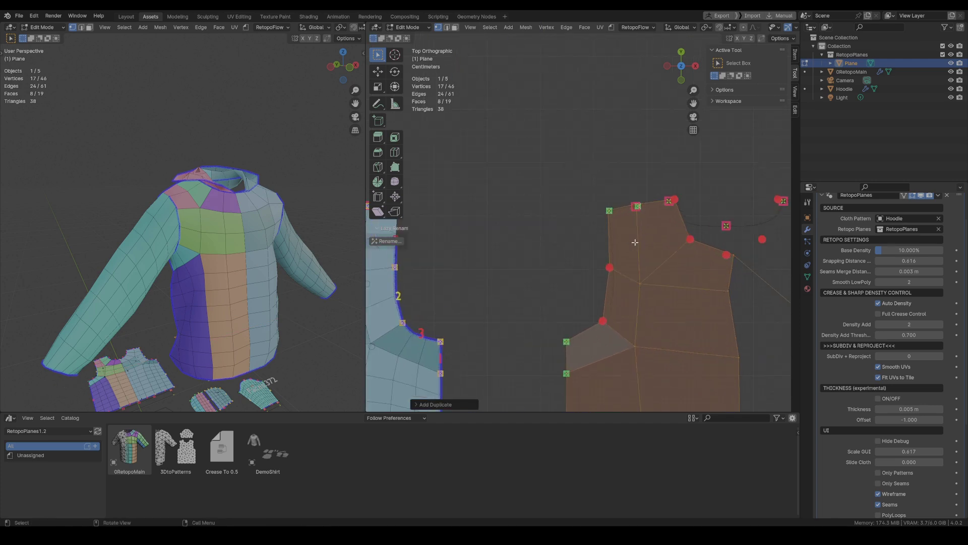
click(638, 209)
key(g)
click(636, 208)
shift+middle_drag(619, 337, 622, 282)
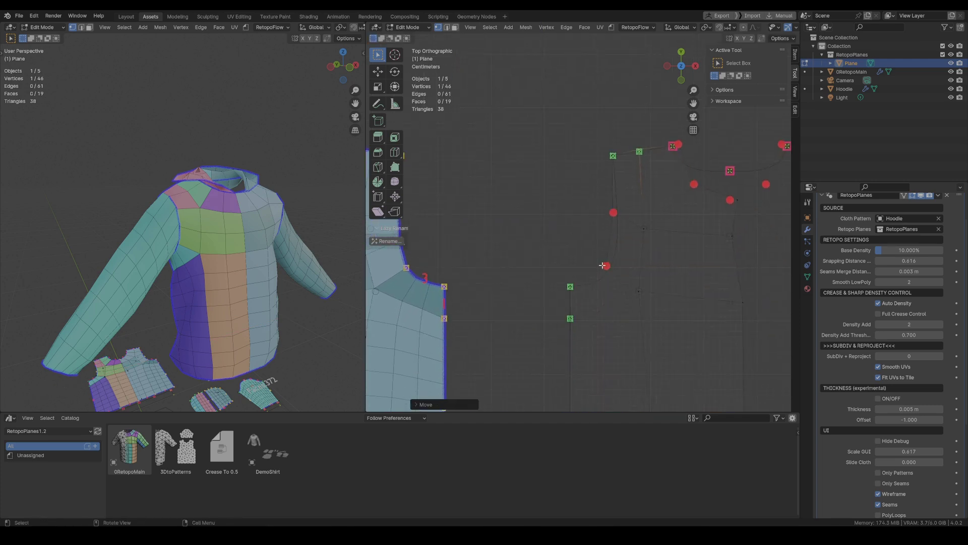
click(612, 270)
key(g)
click(616, 214)
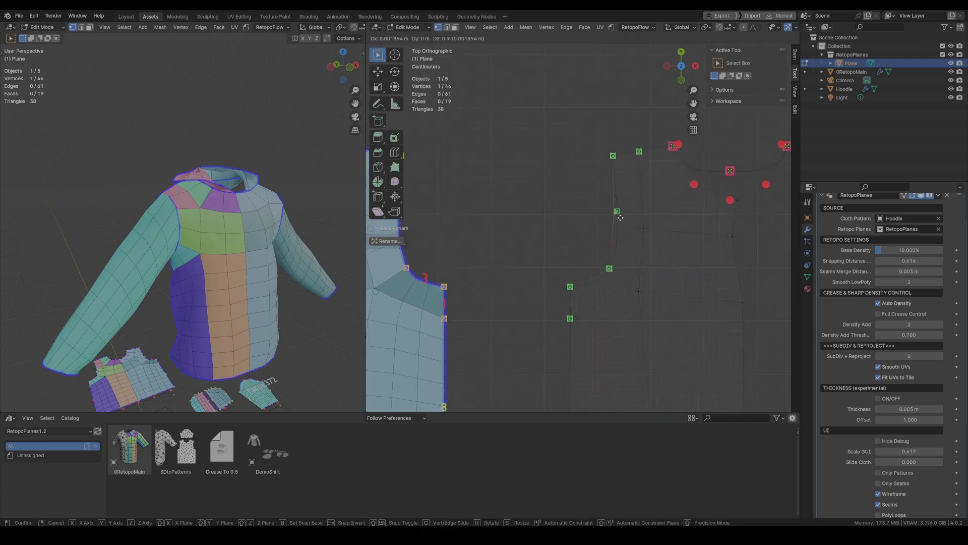
shift+middle_drag(655, 213, 634, 253)
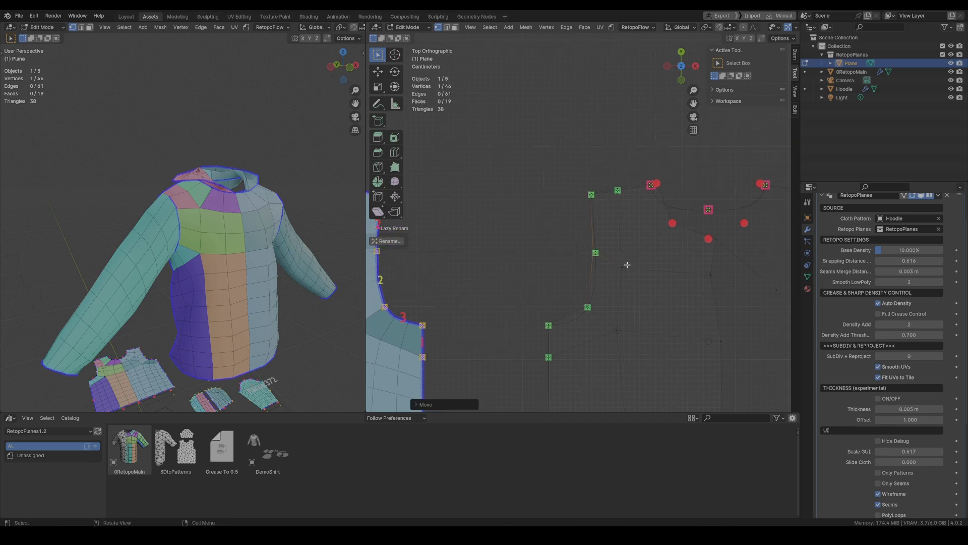
Move the duplicated plane's neck corner, neckline and centre vertices onto the back neckline
click(652, 186)
key(g)
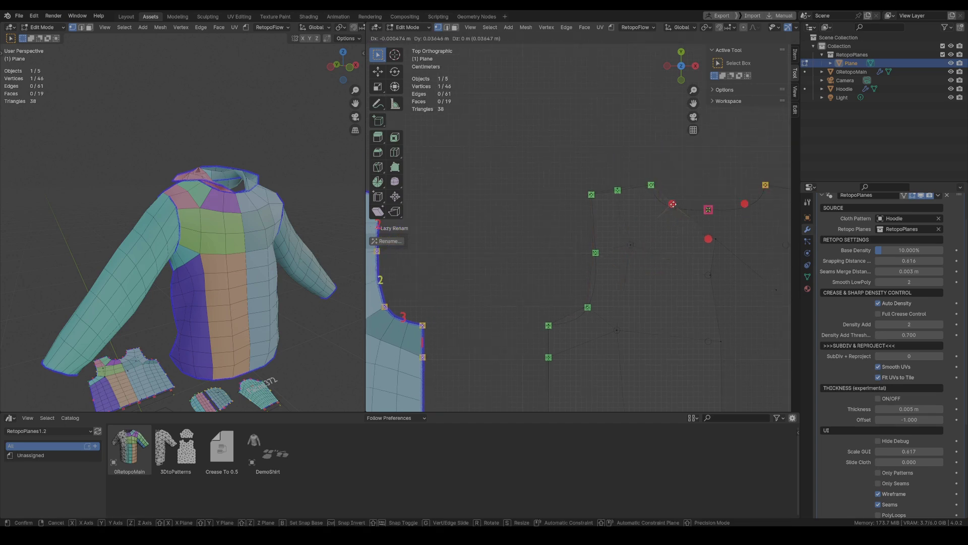
click(672, 213)
key(g)
click(709, 179)
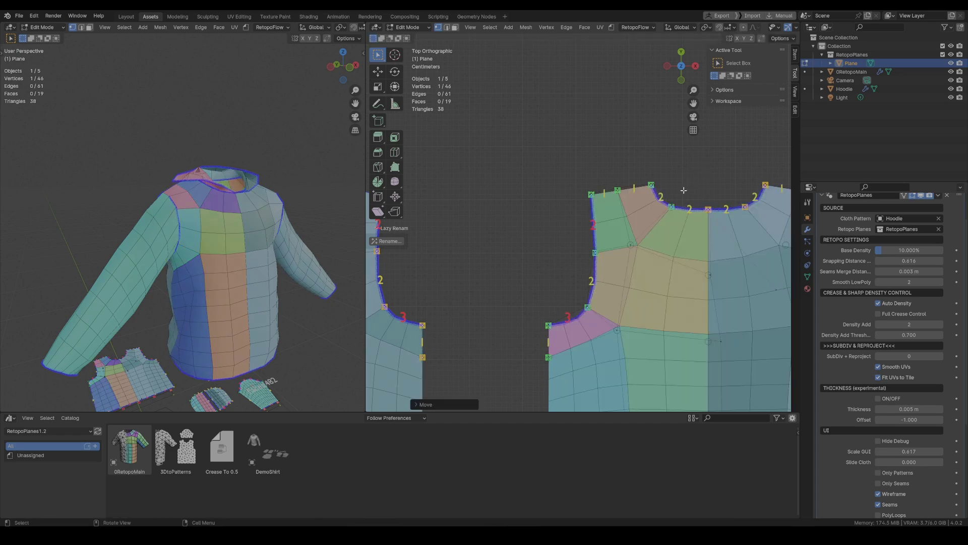
Shift the back torso plane's hem vertex and the inner vertex beside its armpit outward to straighten the vertical loop
scroll(696, 255, down, 3)
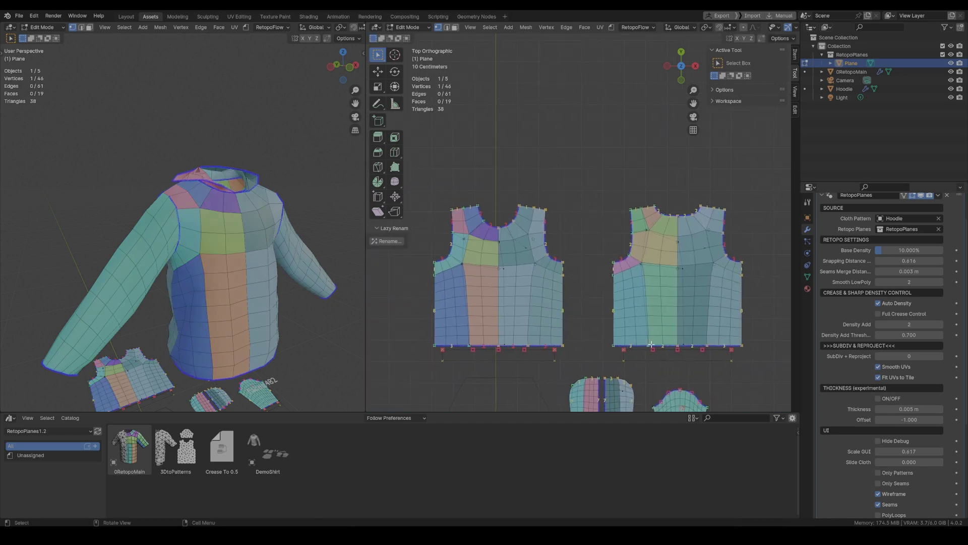
key(g)
click(640, 344)
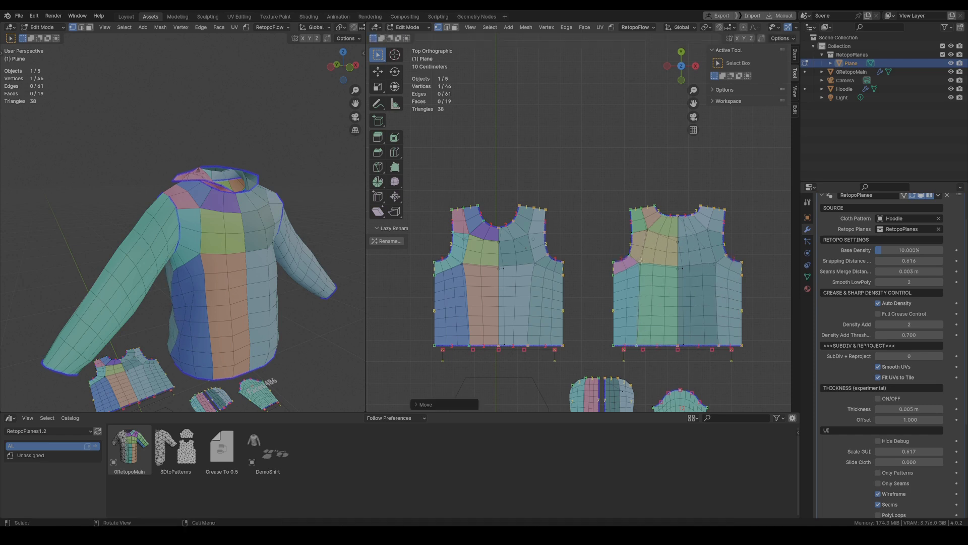
click(641, 262)
key(g)
click(638, 267)
Move the front torso plane's hem vertex and the inner vertex beside its armpit outward to straighten the vertical loop
shift+middle_drag(436, 333, 495, 338)
scroll(495, 338, up, 2)
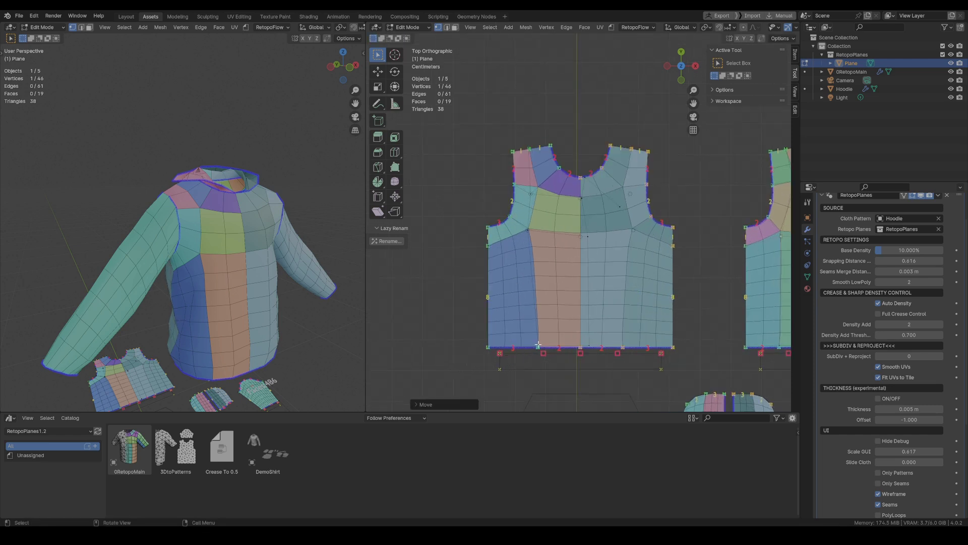
click(525, 233)
key(g)
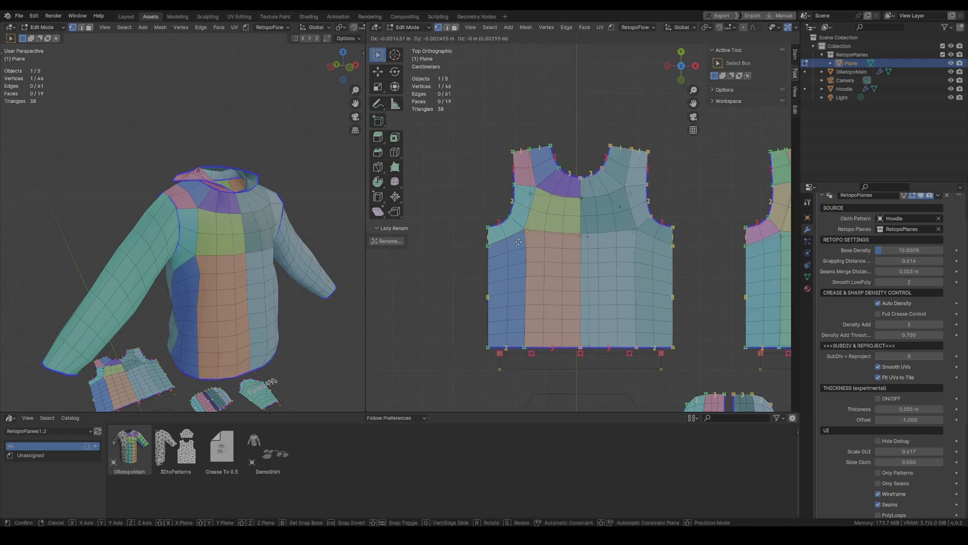
click(519, 242)
Reposition the interior shoulder vertex of the back torso plane to even out the quads below the neckline
shift+middle_drag(537, 197, 533, 234)
scroll(533, 233, up, 1)
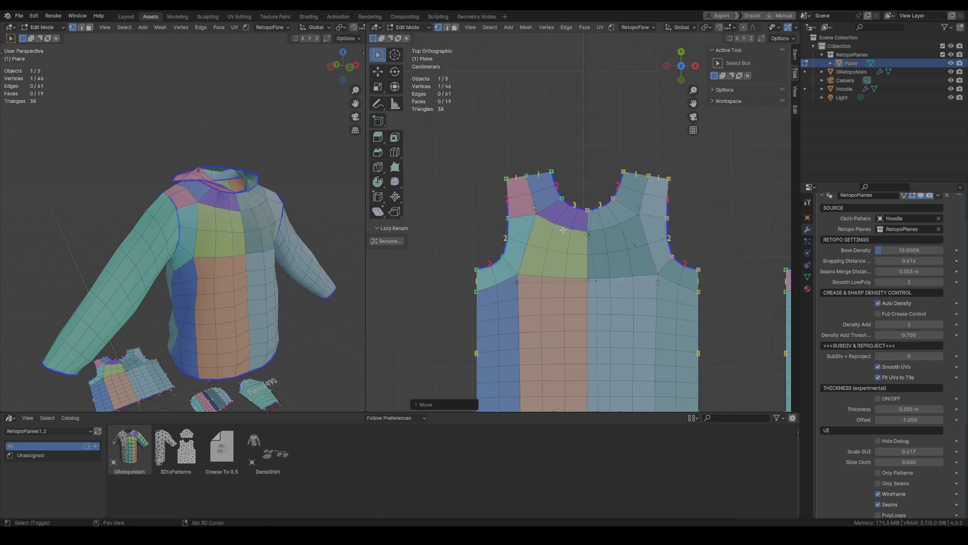
scroll(563, 230, down, 2)
shift+middle_drag(643, 267, 628, 271)
key(g)
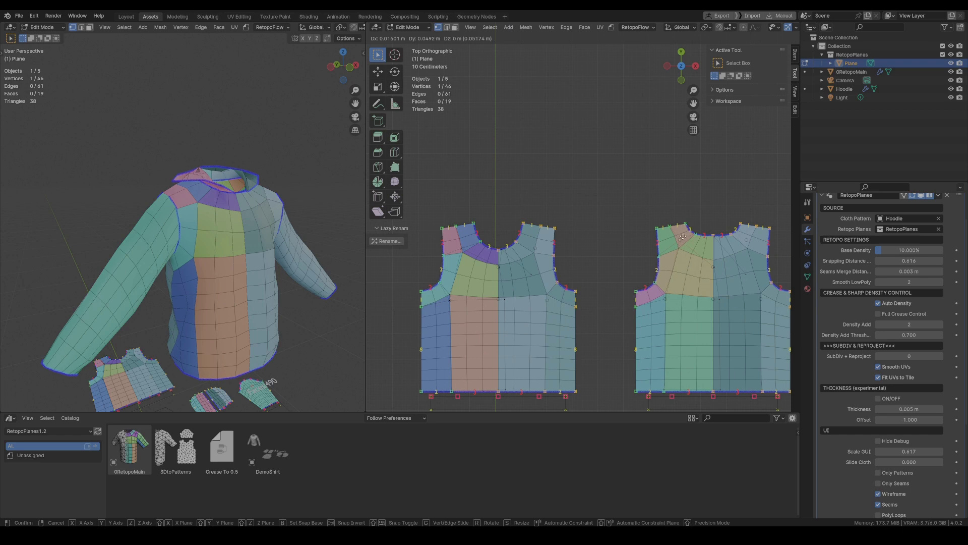
click(724, 222)
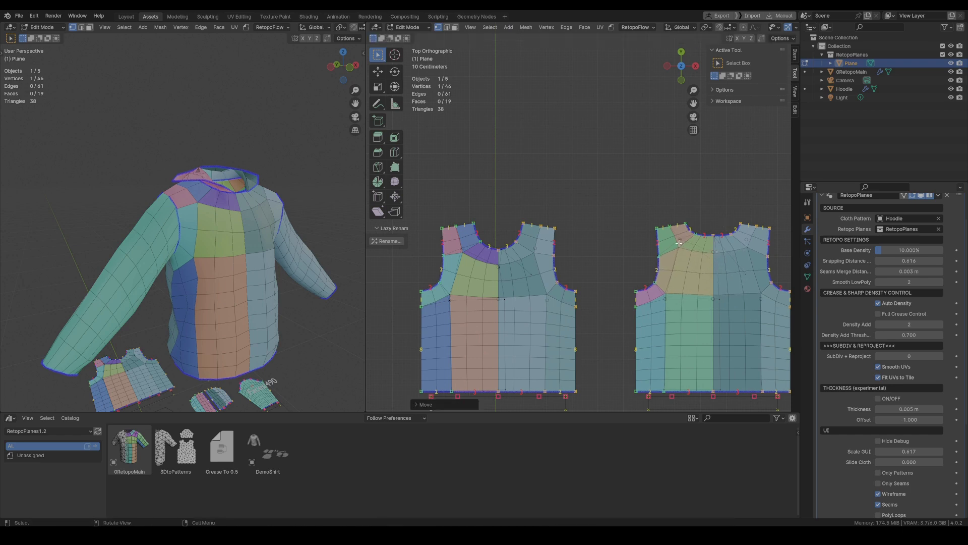
drag(679, 243, 679, 247)
Add a lengthwise loop cut through the middle of the upper sleeve plane and snap its upper vertex to the sleeve cap's peak
middle_drag(207, 294, 265, 288)
scroll(544, 269, down, 3)
scroll(544, 270, down, 3)
shift+middle_drag(544, 270, 515, 218)
scroll(575, 298, up, 10)
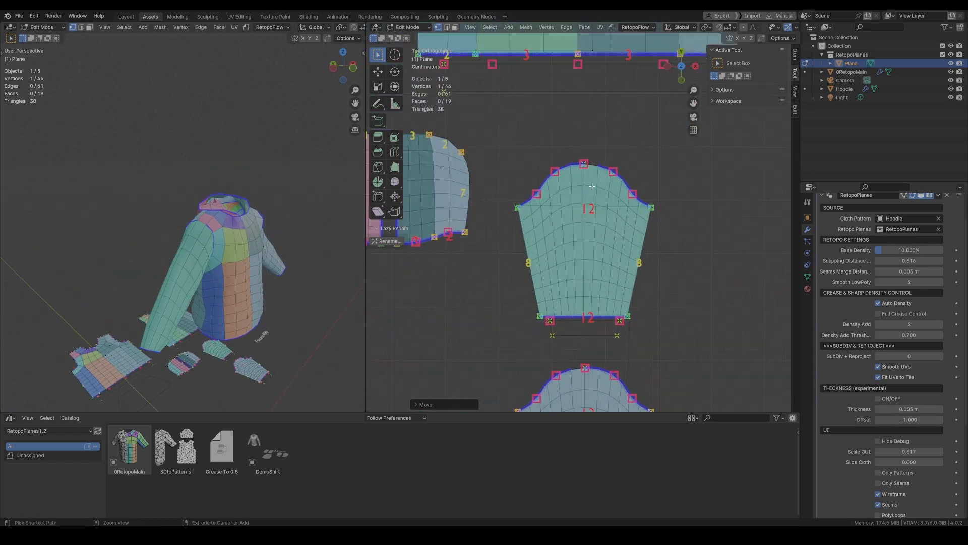
key(ctrl+r)
click(586, 205)
right_click(585, 206)
click(584, 205)
key(g)
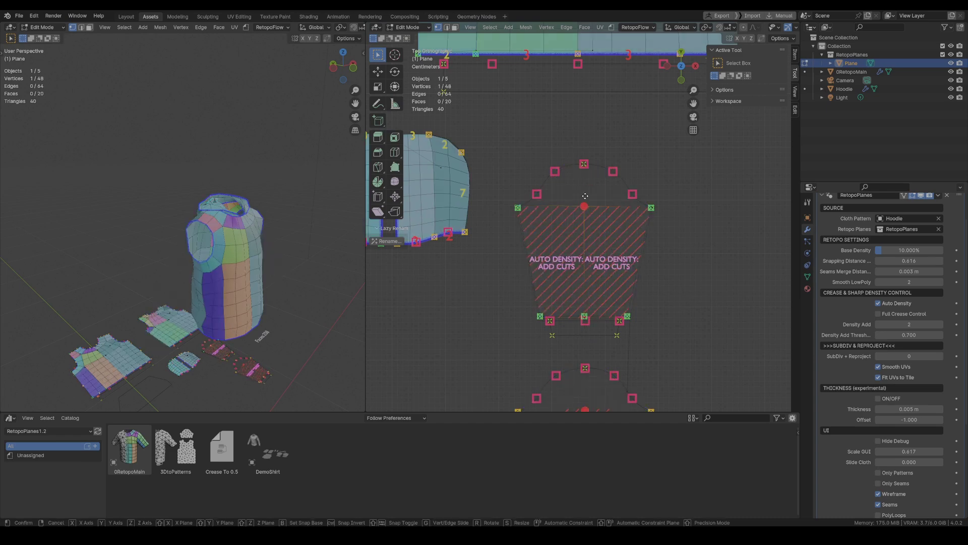
click(585, 196)
Add two loop cuts to one half of the sleeve plane and snap their upper vertices to the cap's seam markers
key(ctrl+r)
click(555, 180)
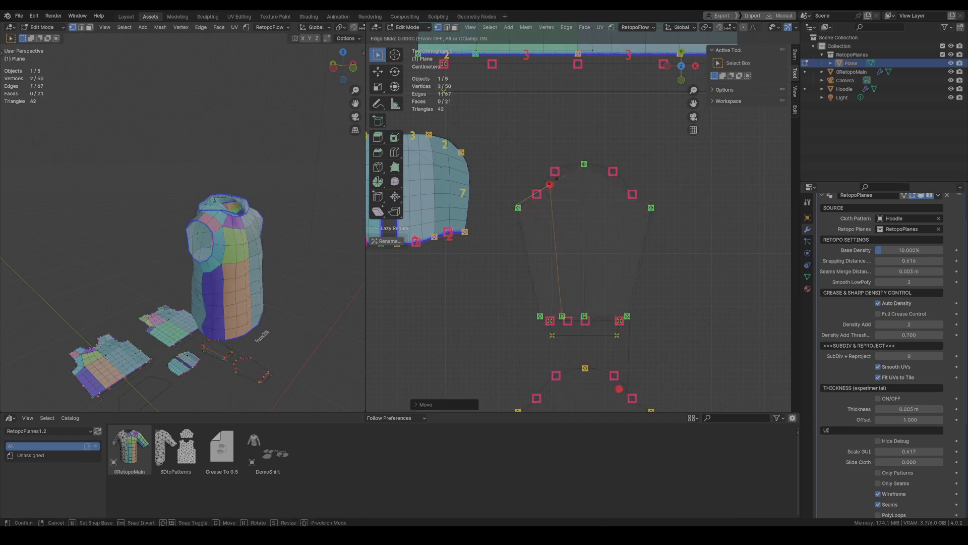
click(562, 180)
click(557, 175)
key(g)
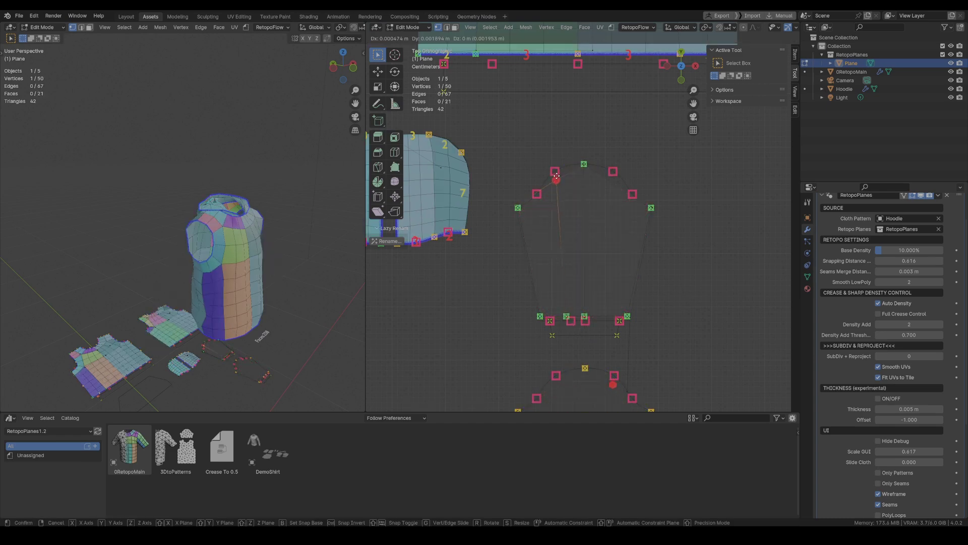
click(541, 173)
key(ctrl+r)
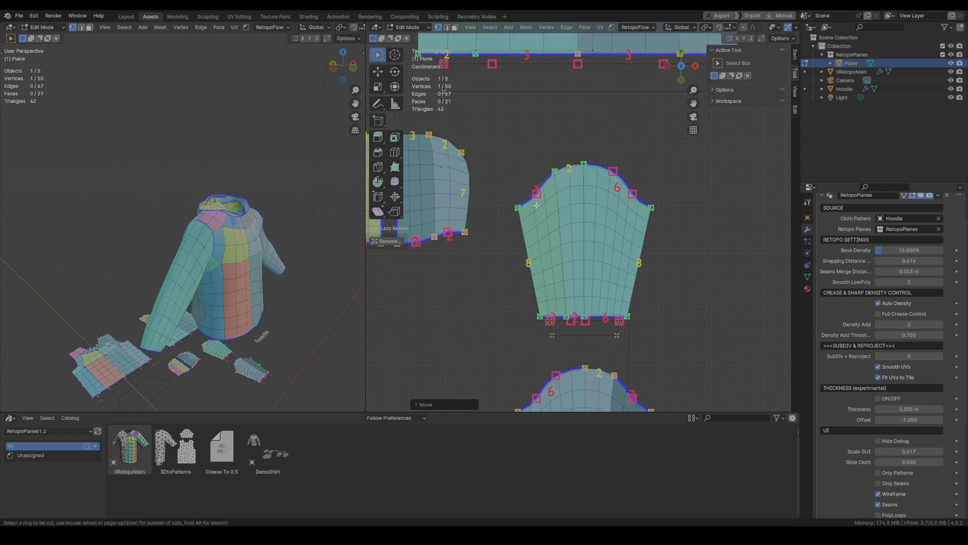
click(536, 189)
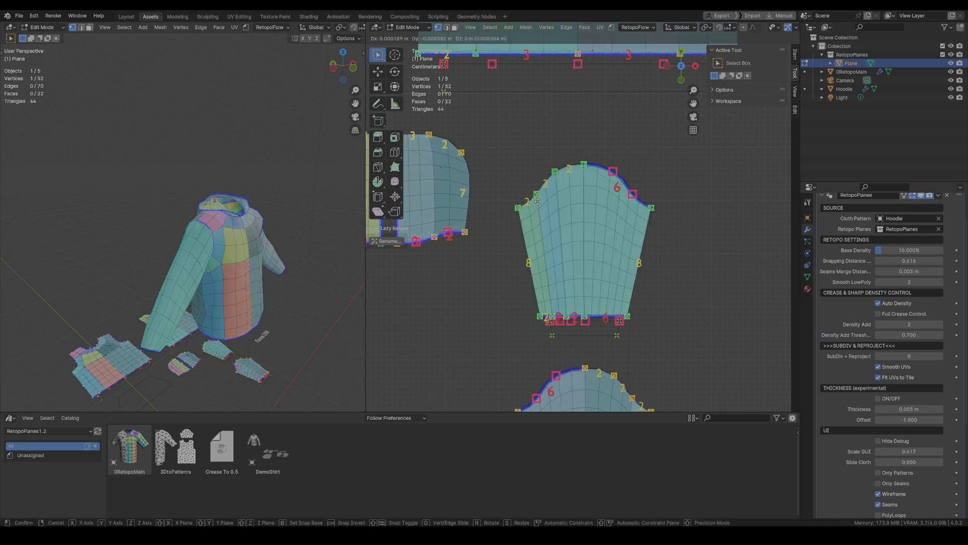
Add two matching loop cuts to the other half of the sleeve plane and snap their upper vertices to the remaining cap markers
key(ctrl+r)
click(612, 186)
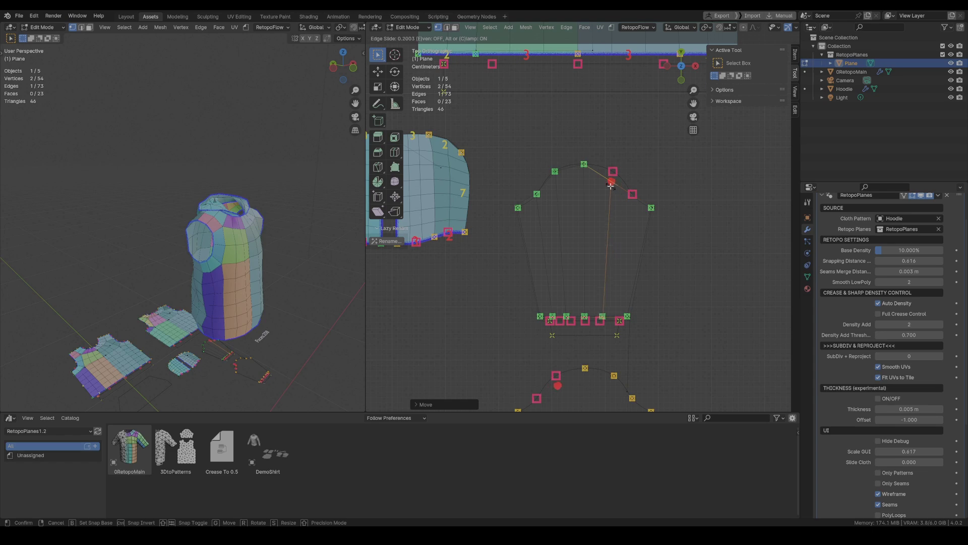
click(611, 186)
click(611, 181)
key(g)
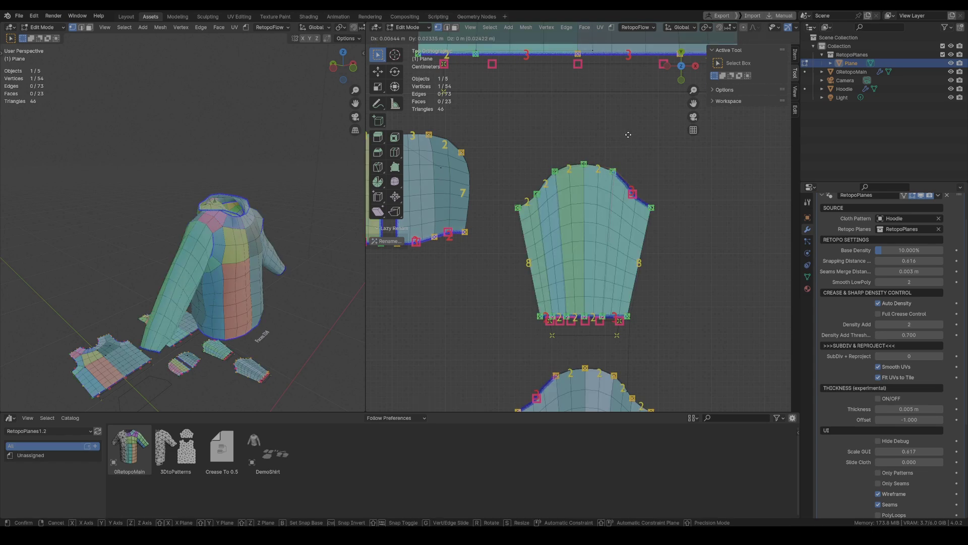
click(628, 170)
key(ctrl+r)
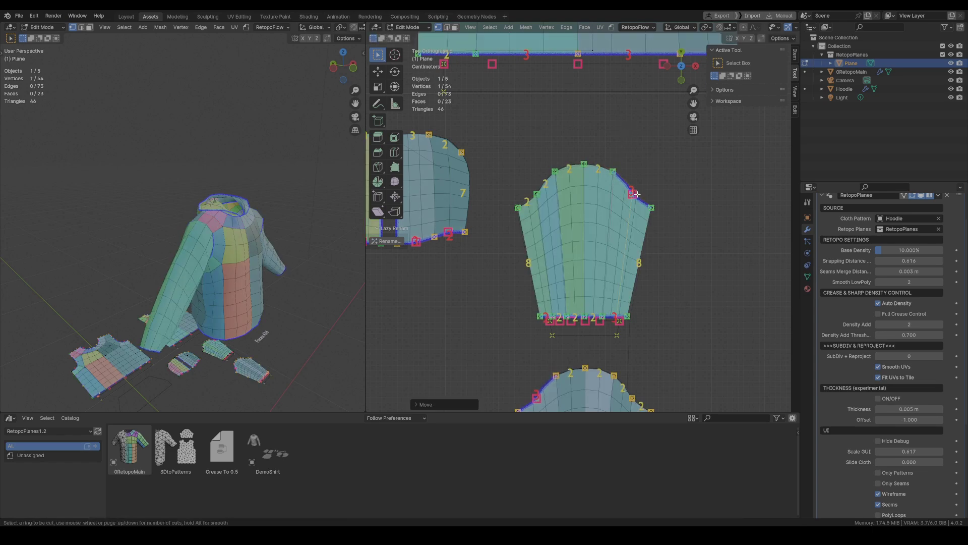
click(635, 193)
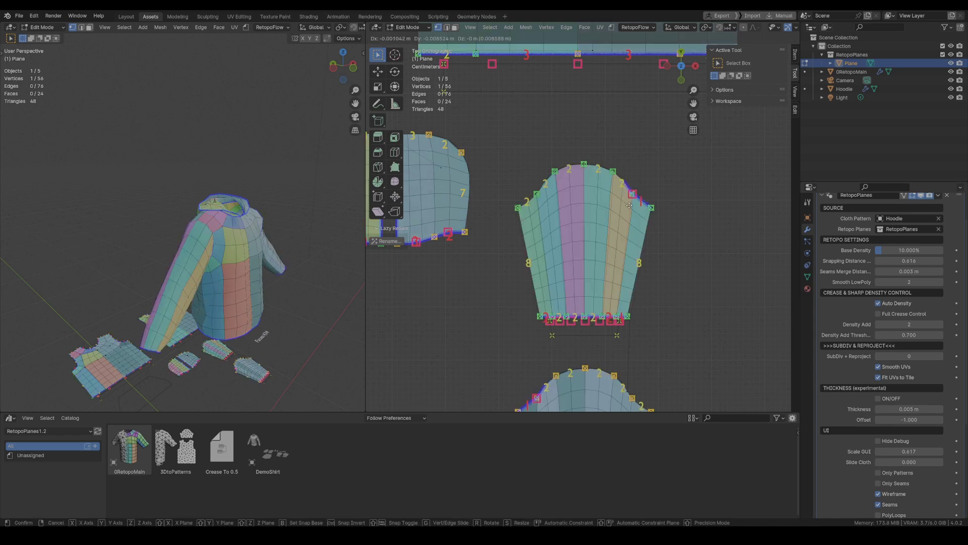
click(630, 205)
Duplicate a face of the hood plane, place it below the sleeve and scale it down for the cuff pattern
shift+middle_drag(600, 298, 658, 277)
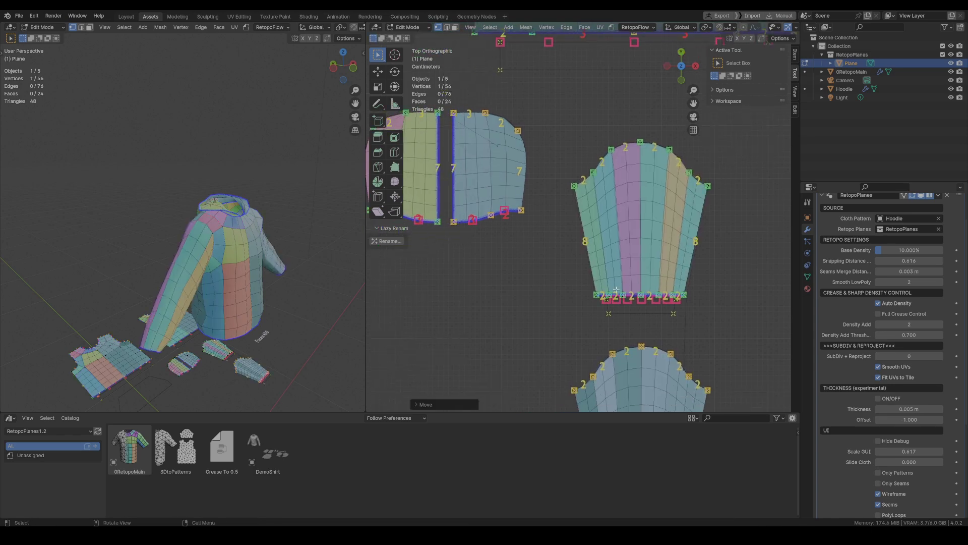
click(495, 193)
key(shift+d)
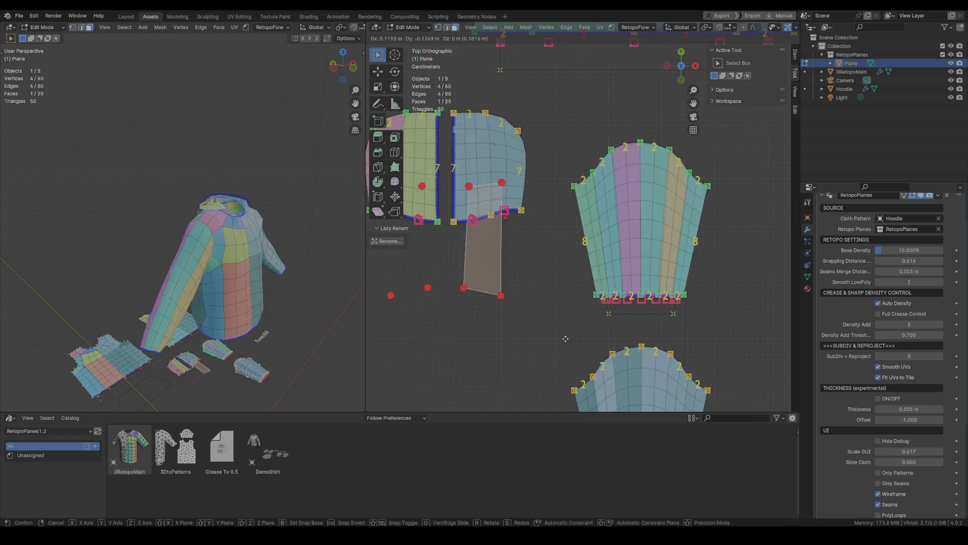
click(630, 323)
key(s)
click(644, 307)
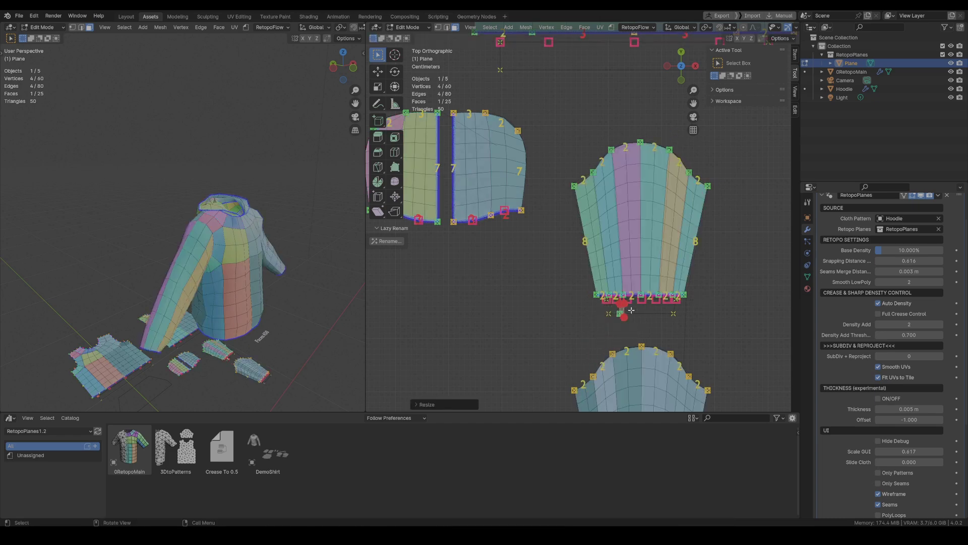
Set Scale GUI to 0.296 and snap the small plane's two nearest vertices to one end of the cuff pattern
scroll(648, 309, up, 9)
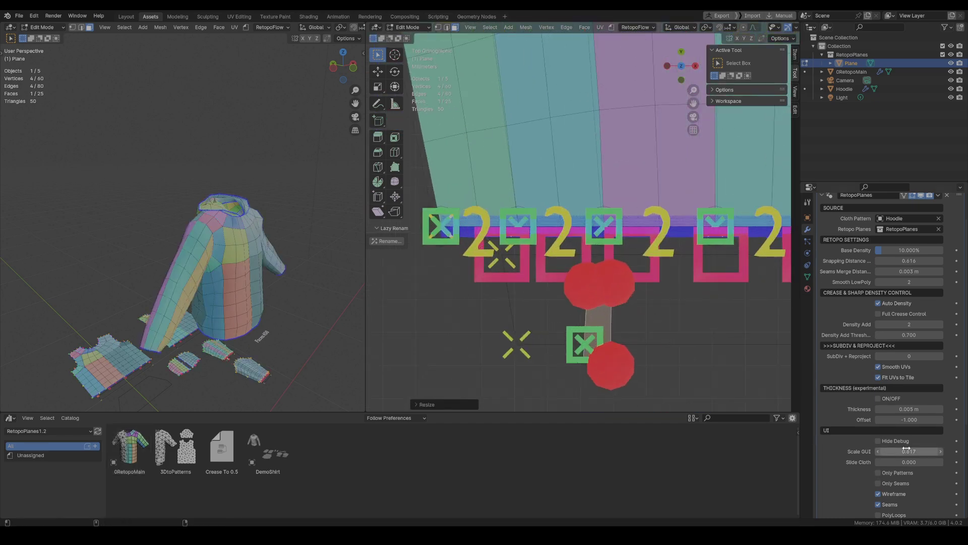
drag(907, 451, 871, 451)
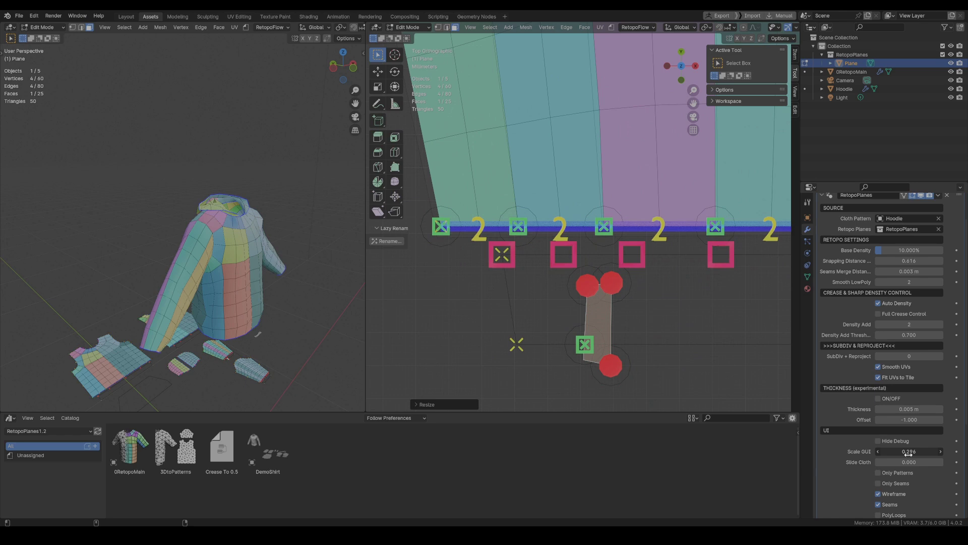
click(588, 285)
key(g)
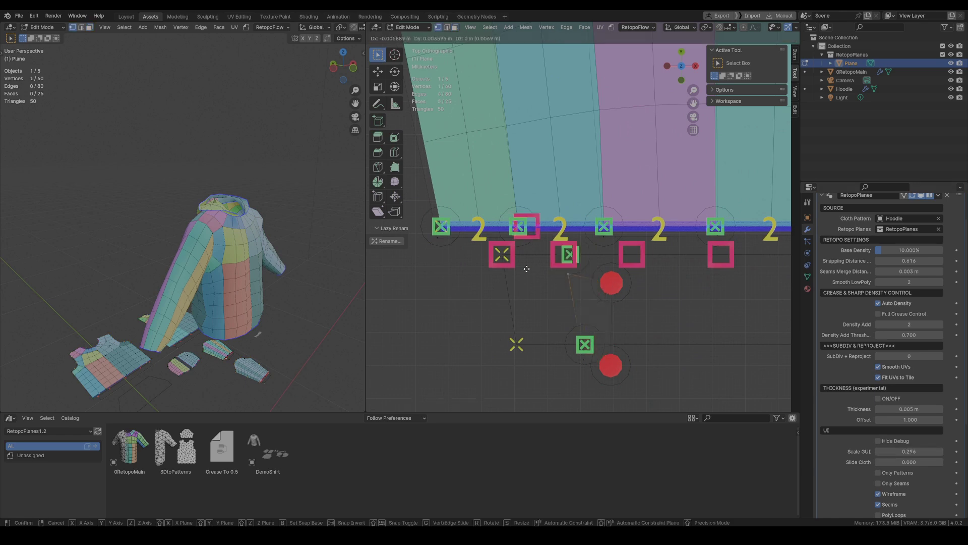
click(521, 282)
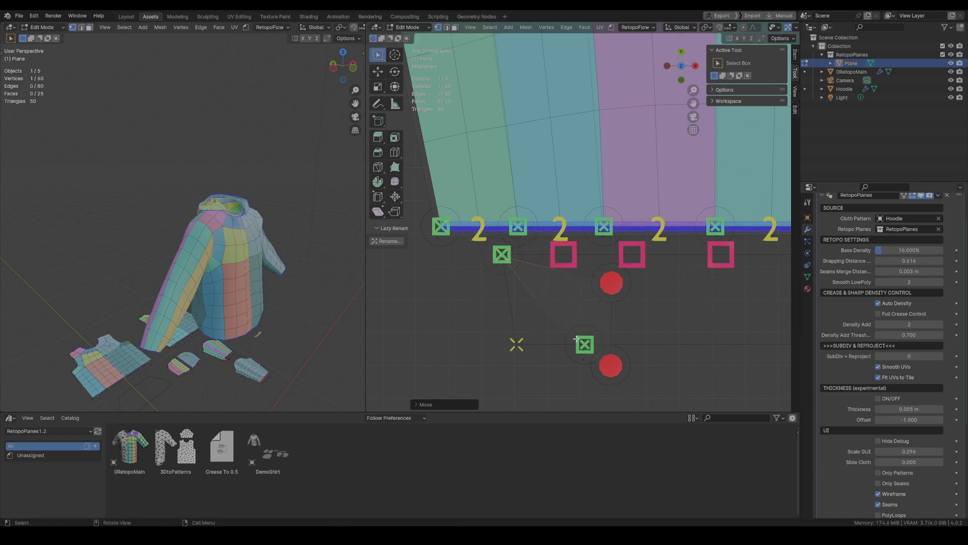
click(576, 341)
key(g)
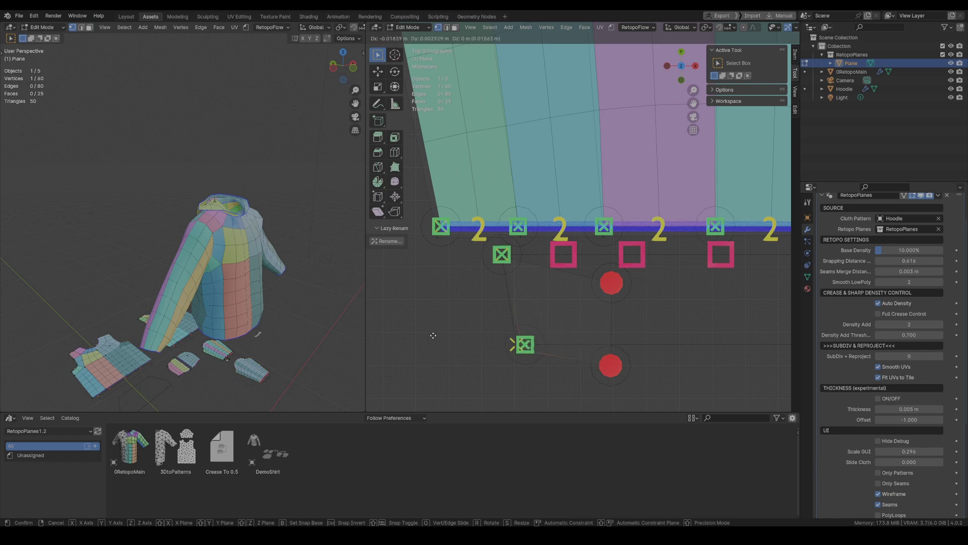
click(506, 325)
Snap the small plane's two remaining vertices to the opposite end of the cuff pattern
click(607, 289)
scroll(607, 289, down, 5)
shift+middle_drag(650, 304, 558, 315)
key(g)
click(687, 311)
click(555, 333)
key(g)
click(680, 325)
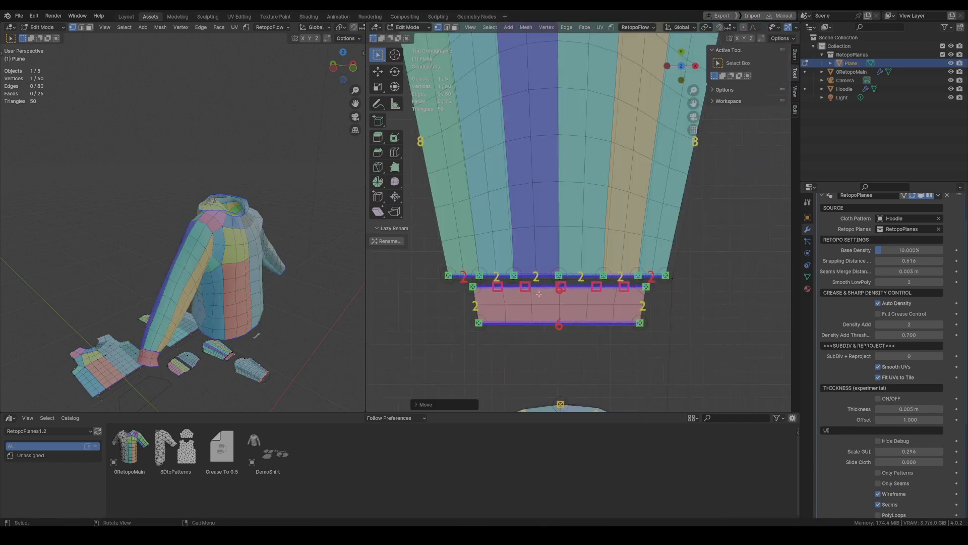
Add five vertical loop cuts across the cuff plane to match the divisions of the sleeve's lower edge
scroll(543, 293, up, 2)
key(ctrl+r)
click(549, 291)
key(ctrl+r)
click(512, 292)
key(ctrl+r)
click(481, 292)
key(ctrl+r)
click(618, 293)
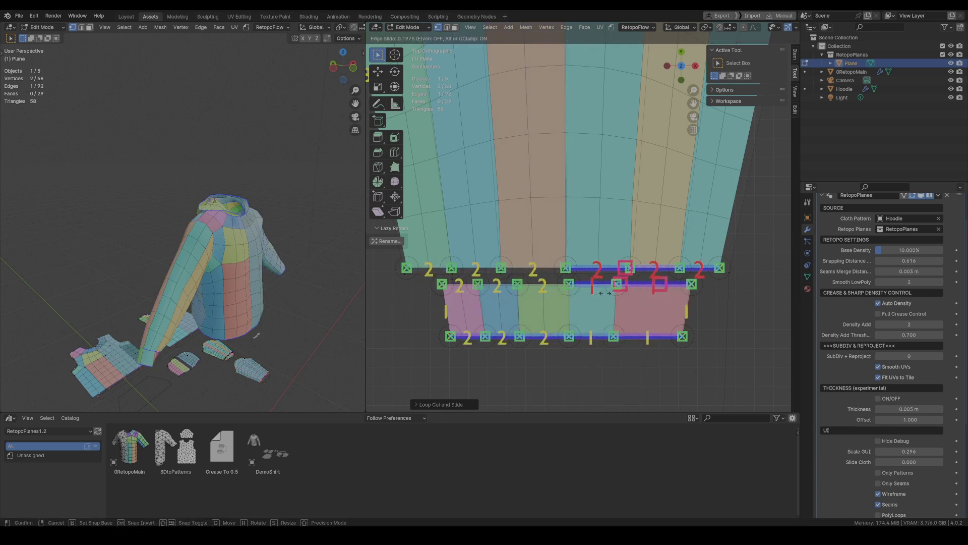
click(617, 293)
key(ctrl+r)
click(655, 294)
click(658, 293)
Place a new quad on the front pocket pattern and snap its upper outer vertex to the pocket outline's corner
scroll(633, 191, down, 6)
shift+middle_drag(148, 390, 192, 357)
scroll(192, 358, up, 1)
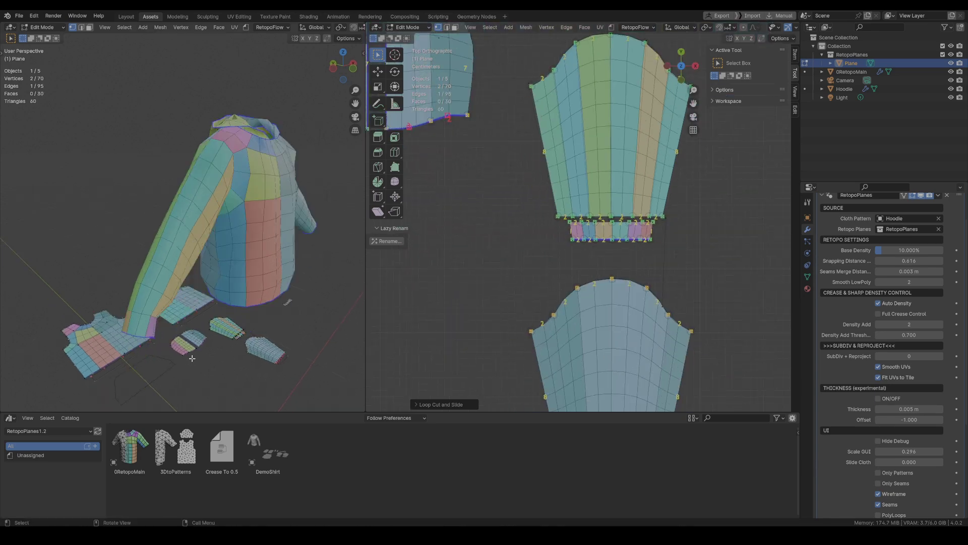
click(651, 239)
scroll(647, 220, down, 5)
key(e)
click(660, 325)
middle_drag(211, 277, 151, 275)
key(shift+grave)
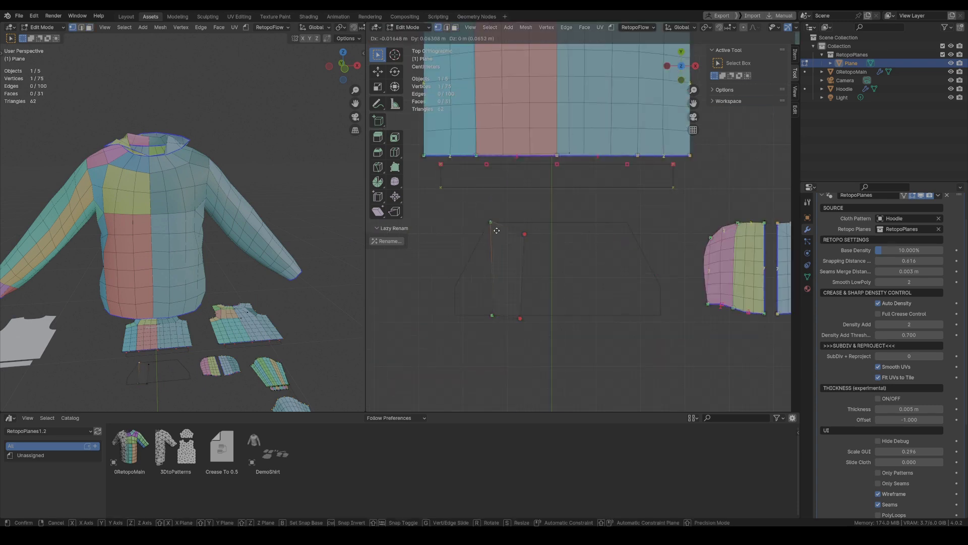
click(495, 231)
Fit the pocket quad's remaining vertices to the pocket's upper centre, lower outer corner and lower centre
click(525, 234)
key(g)
click(558, 222)
click(494, 314)
key(g)
click(432, 279)
click(521, 318)
click(561, 317)
shift+middle_drag(561, 317, 586, 348)
Add a loop cut to the pocket plane and move its outer vertex onto the pocket's side outline
key(ctrl+r)
scroll(482, 334, up, 5)
key(g)
click(462, 302)
Fit the scaled-down quad to half of the front hem band and add a vertical loop cut aligned with the torso's loop
scroll(463, 302, down, 4)
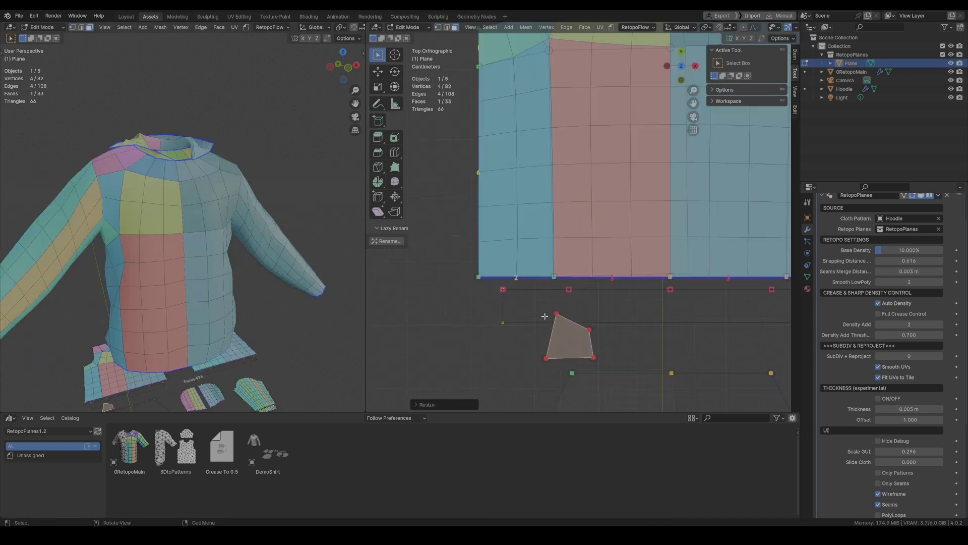
key(g)
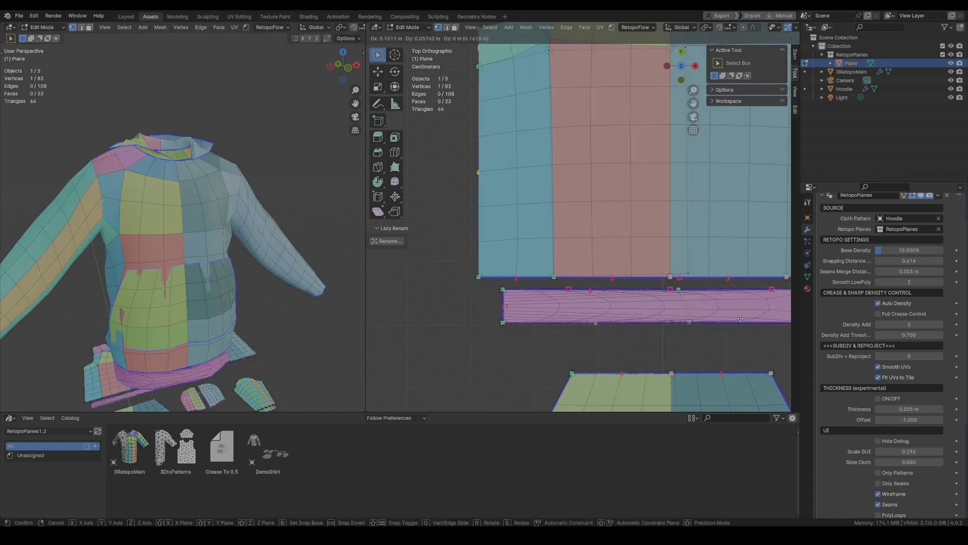
click(722, 318)
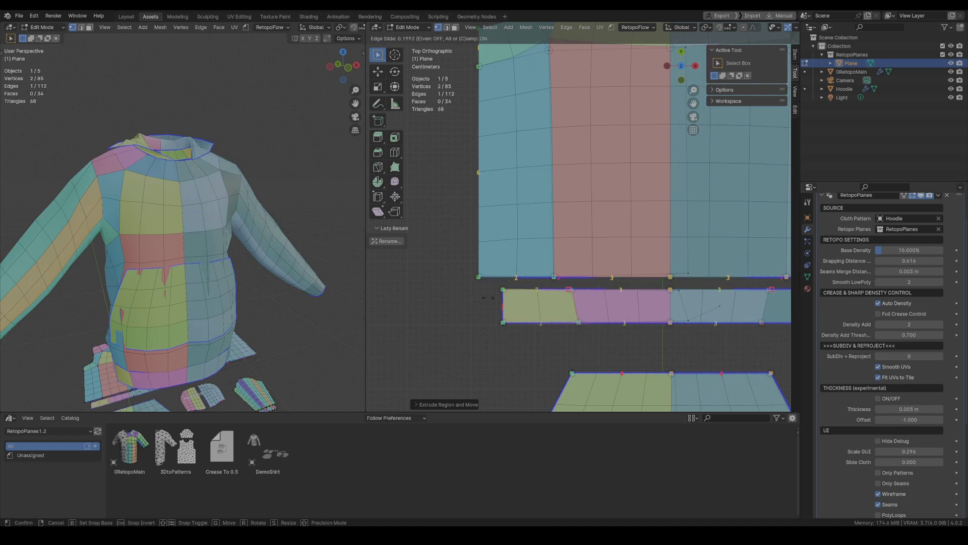
click(585, 319)
key(g)
click(572, 319)
Duplicate the two front hem band faces along X onto the back hem band pattern
scroll(715, 243, down, 8)
shift+middle_drag(715, 243, 682, 324)
scroll(682, 324, up, 3)
key(3)
click(474, 320)
shift+click(444, 319)
key(shift+d)
key(x)
click(670, 339)
Slide the back hem band's inner vertical edge to line up with the seam marker of the back torso
scroll(706, 310, up, 4)
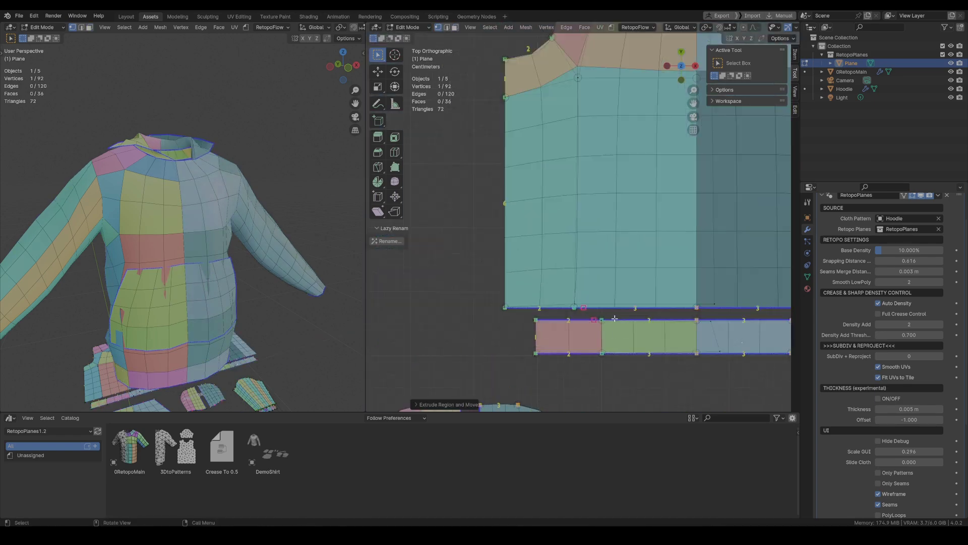
scroll(615, 318, up, 1)
key(2)
click(601, 336)
key(g)
click(588, 336)
Examine the retopologized 3D hoodie from the hem bands up to the hood opening
scroll(585, 334, down, 8)
shift+middle_drag(587, 334, 656, 249)
key(shift+grave)
key(s)
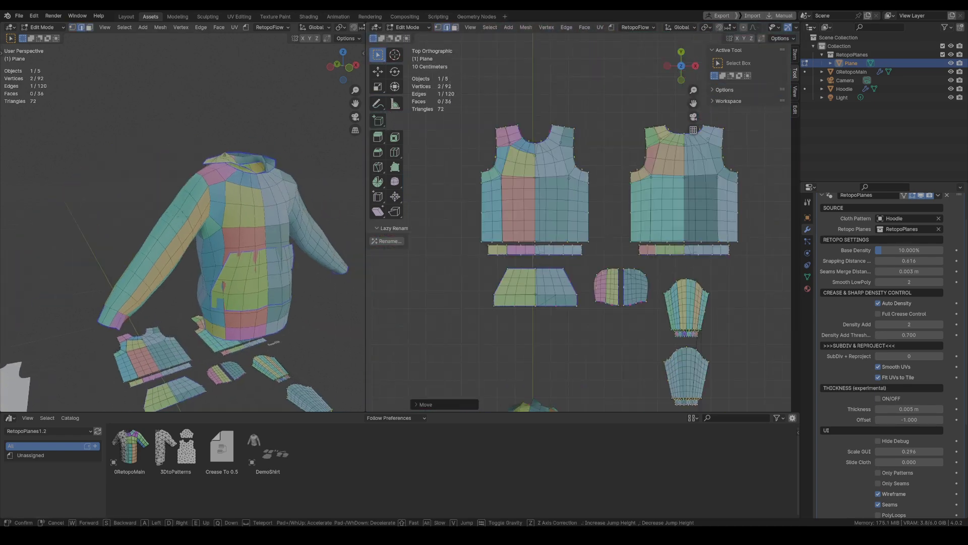
key(a)
key(d)
key(w)
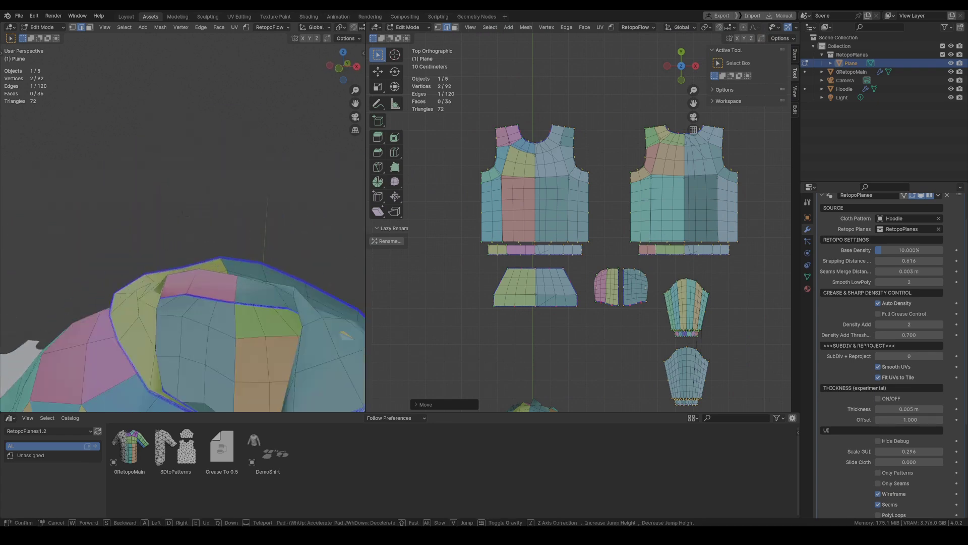
click(183, 222)
Knife-cut the hood plane from its straight centre edge across the inner vertical edge and down to the lower seam marker
scroll(620, 293, up, 11)
shift+middle_drag(545, 260, 551, 302)
scroll(554, 302, down, 4)
scroll(561, 296, up, 1)
key(k)
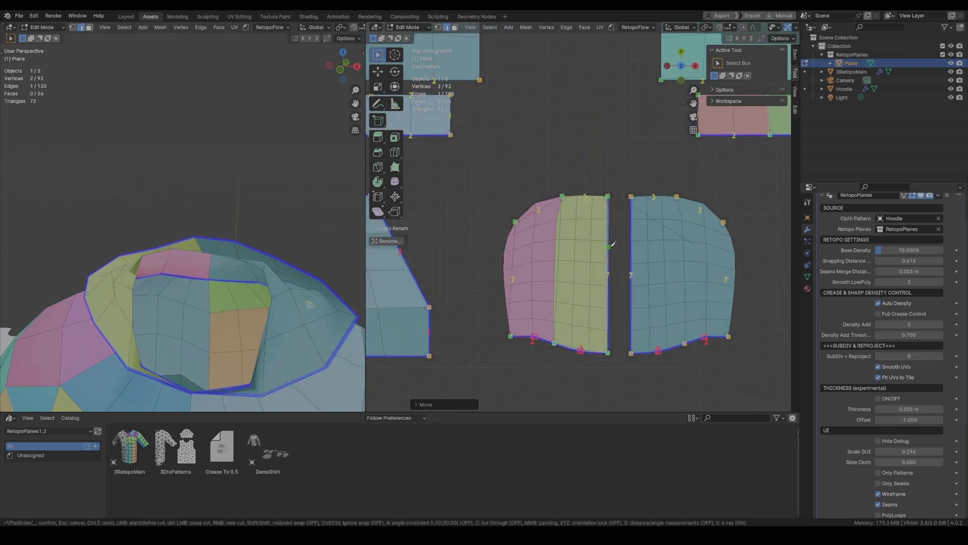
click(608, 247)
click(559, 247)
click(535, 336)
key(Return)
Reposition the cut's bend vertex, knife-cut a diagonal edge to the hood's outer upper corner, and adjust the diagonal's inner vertex
key(1)
scroll(536, 339, up, 1)
key(g)
click(555, 270)
key(k)
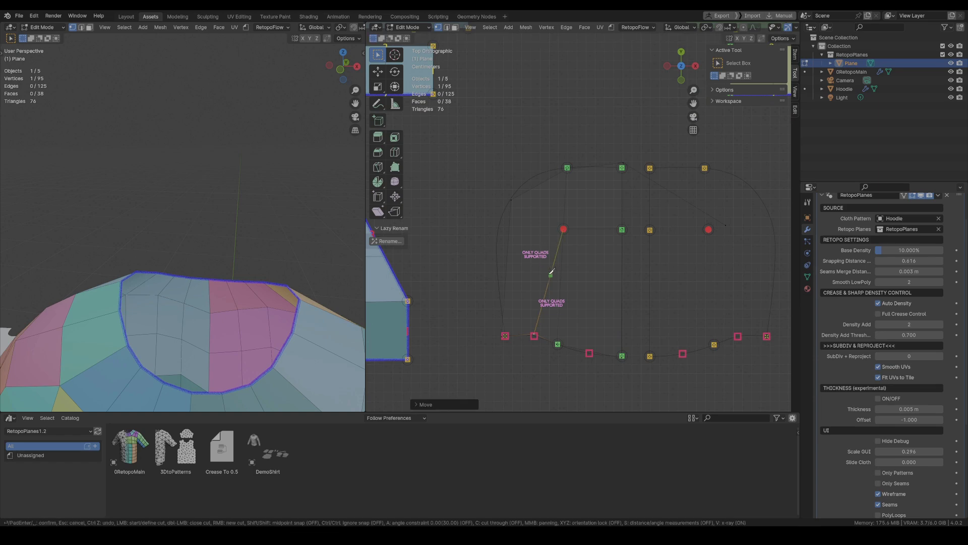
click(512, 200)
key(Return)
key(g)
click(548, 260)
key(g)
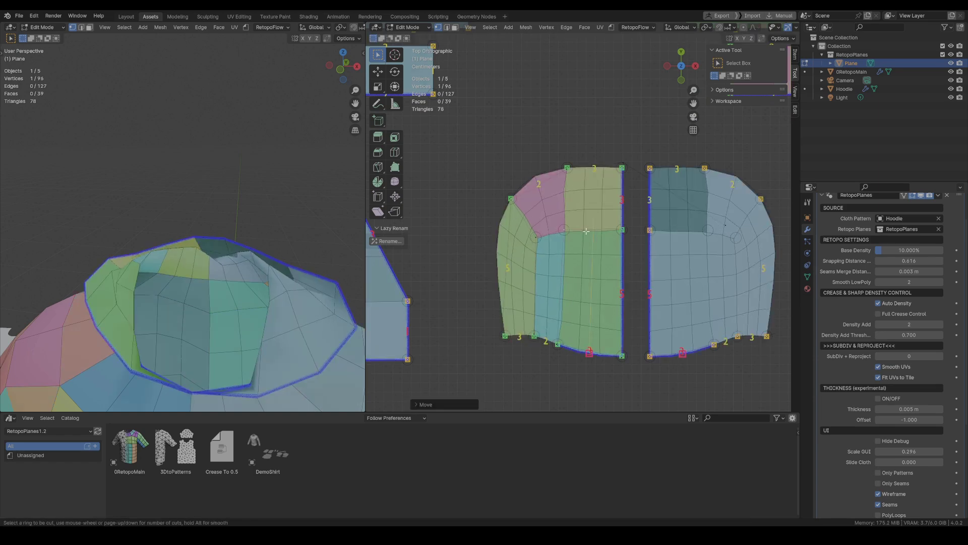
Add a vertical loop cut through the hood plane's faces beside the centre edge
key(ctrl+r)
click(593, 229)
scroll(593, 230, down, 6)
shift+middle_drag(594, 256, 605, 285)
Display Only Seams to inspect the hoodie's open edges, and restore the full display
key(shift+grave)
key(s)
click(183, 223)
click(877, 482)
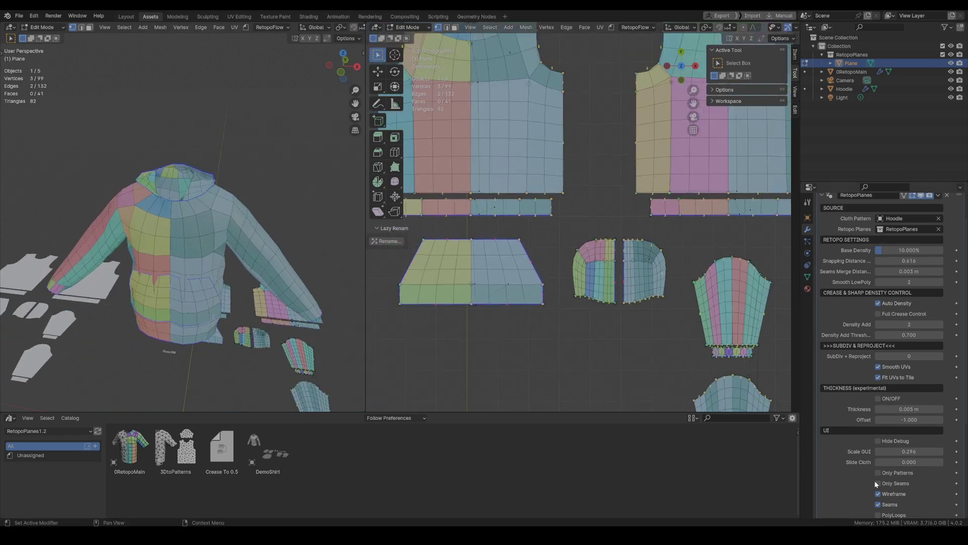
key(shift+grave)
key(a)
click(183, 223)
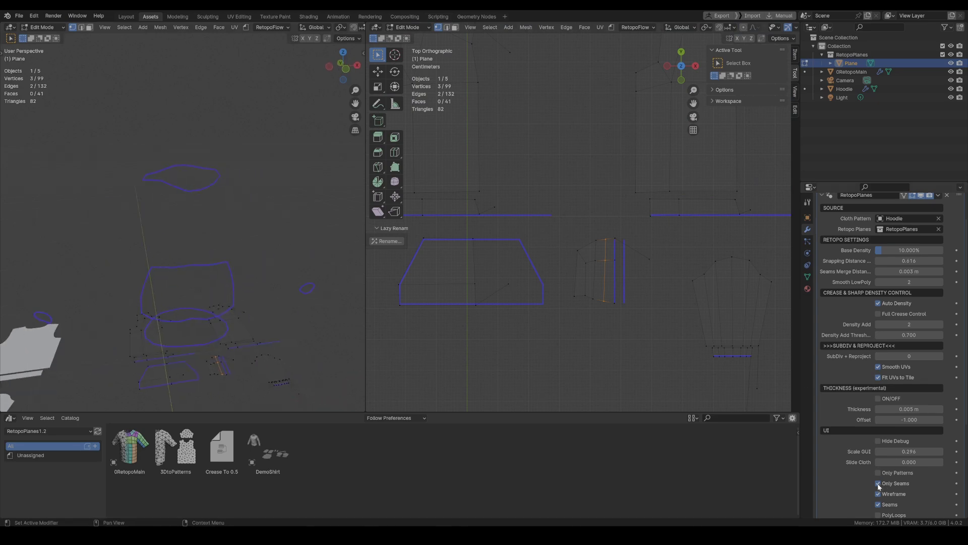
click(878, 483)
Leave mesh editing, select the retopologized hoodie and set SubDiv + Reproject to 3
shift+middle_drag(190, 232, 217, 242)
scroll(217, 242, up, 1)
key(Tab)
click(222, 244)
click(940, 356)
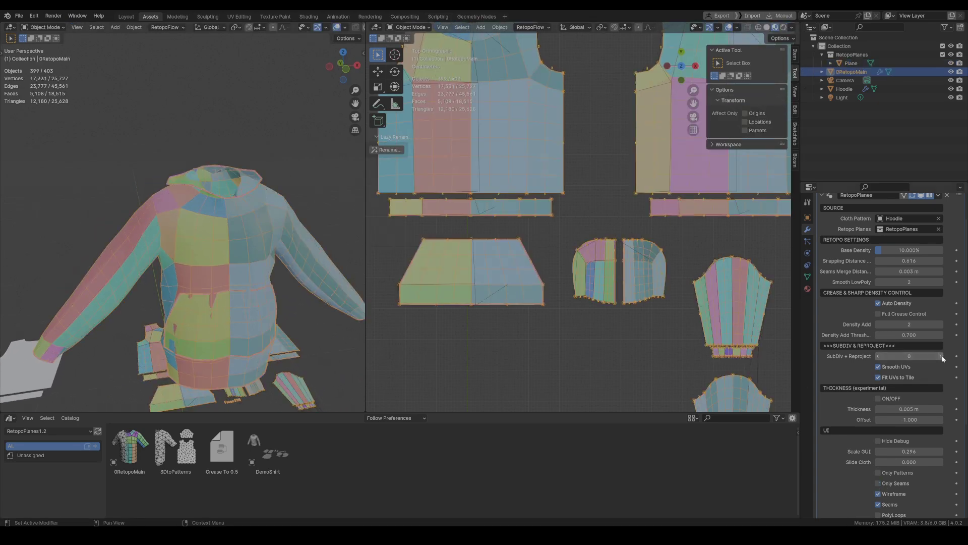
click(940, 356)
middle_drag(327, 290, 340, 289)
click(941, 356)
Select the original Hoodie object and unpin the properties editor
click(844, 88)
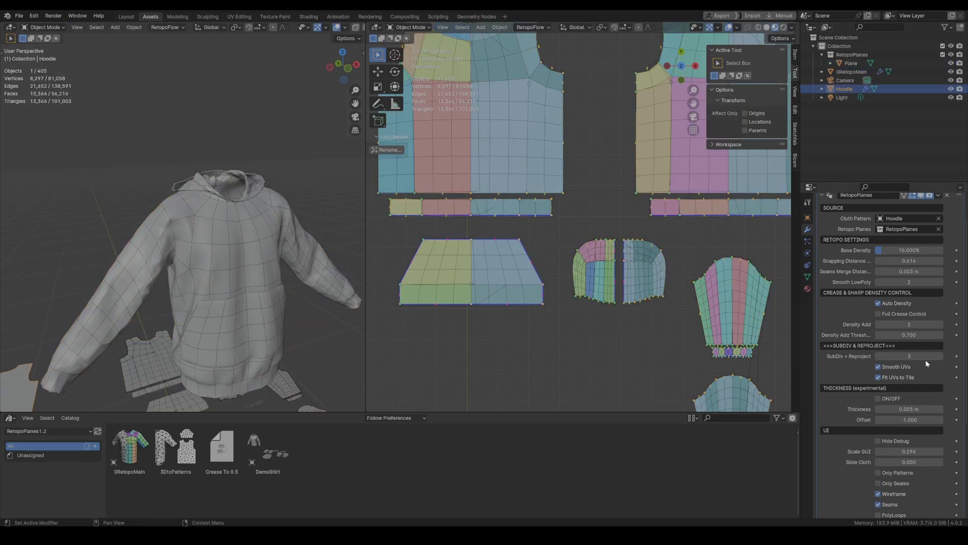
scroll(928, 242, up, 2)
click(960, 201)
middle_drag(186, 207, 254, 261)
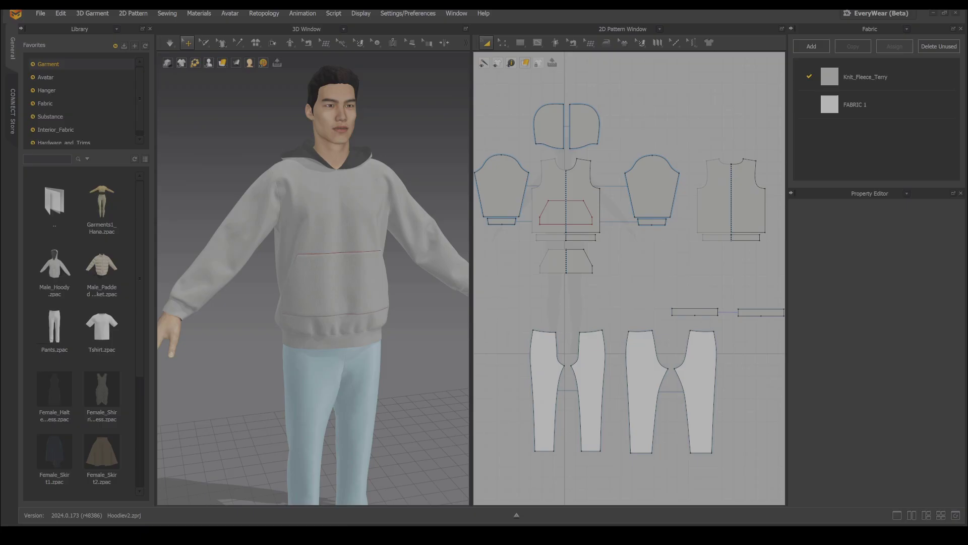
Switch to Marvelous Designer and draw a new rectangular pattern above the hood patterns in the 2D window
right_drag(318, 256, 339, 266)
scroll(339, 266, down, 1)
middle_drag(363, 252, 367, 281)
scroll(365, 281, down, 2)
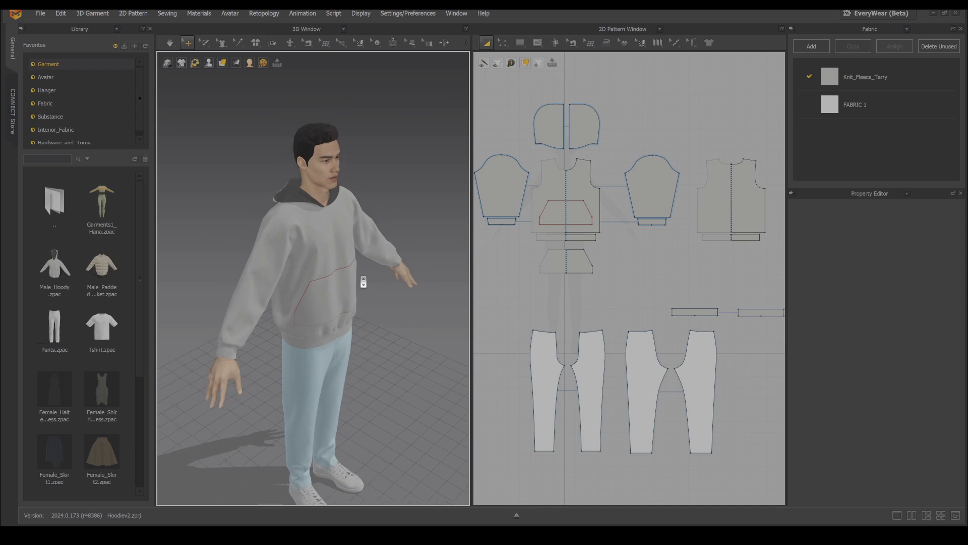
click(522, 44)
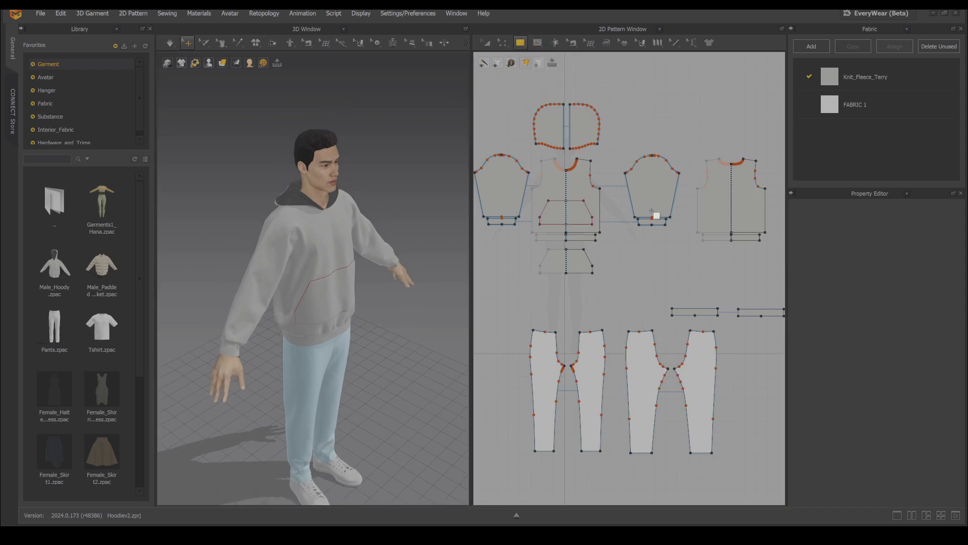
middle_drag(612, 180, 631, 257)
drag(596, 155, 641, 173)
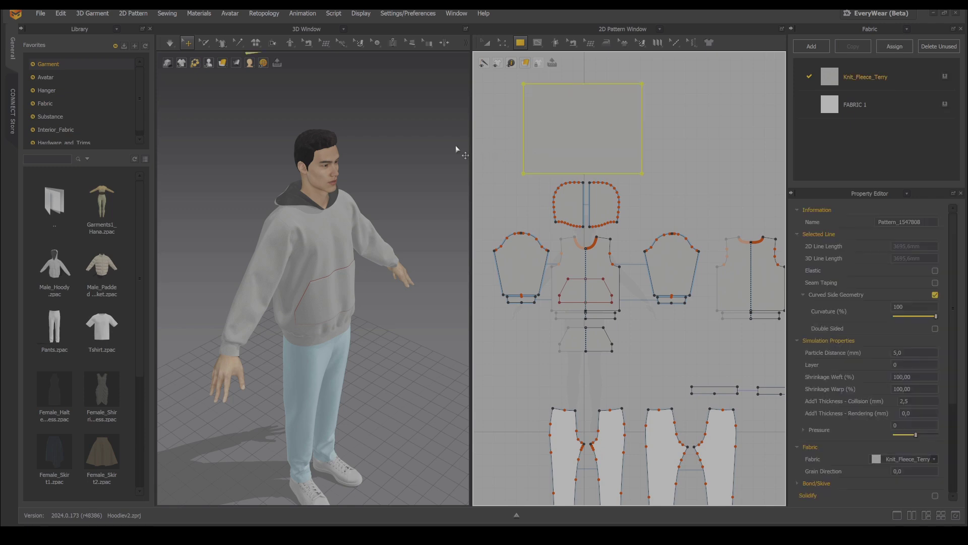
Select the new rectangular cloth in the 3D window and reposition it near the avatar's head
scroll(324, 162, down, 5)
click(328, 159)
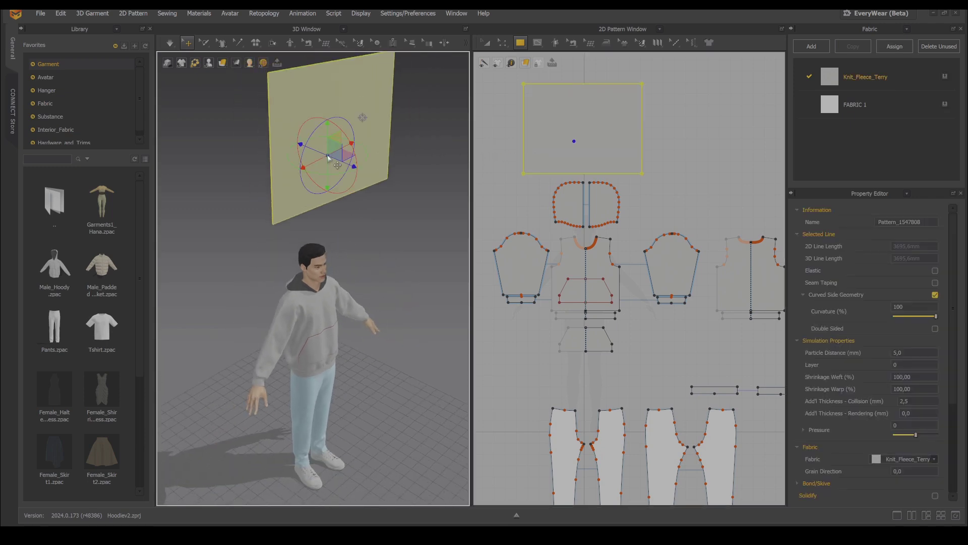
drag(344, 130, 348, 154)
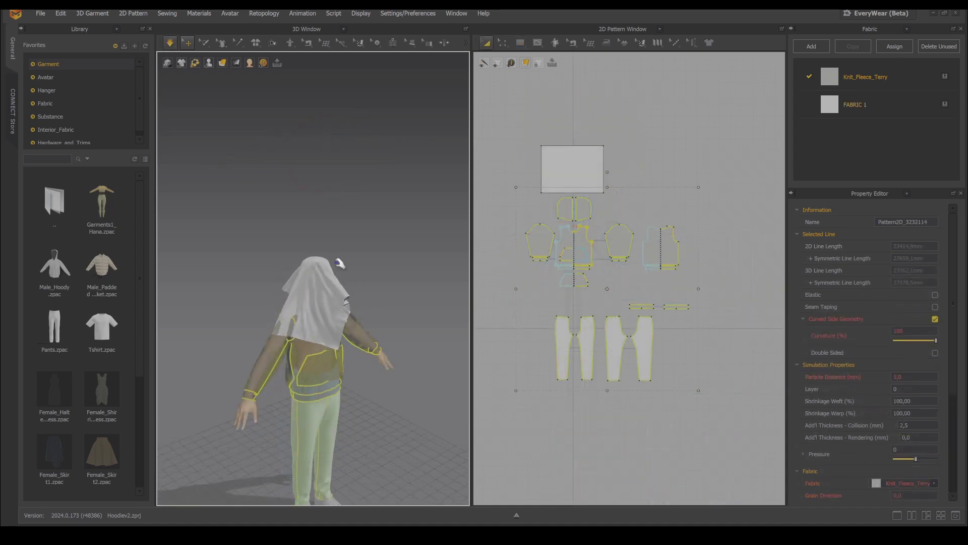
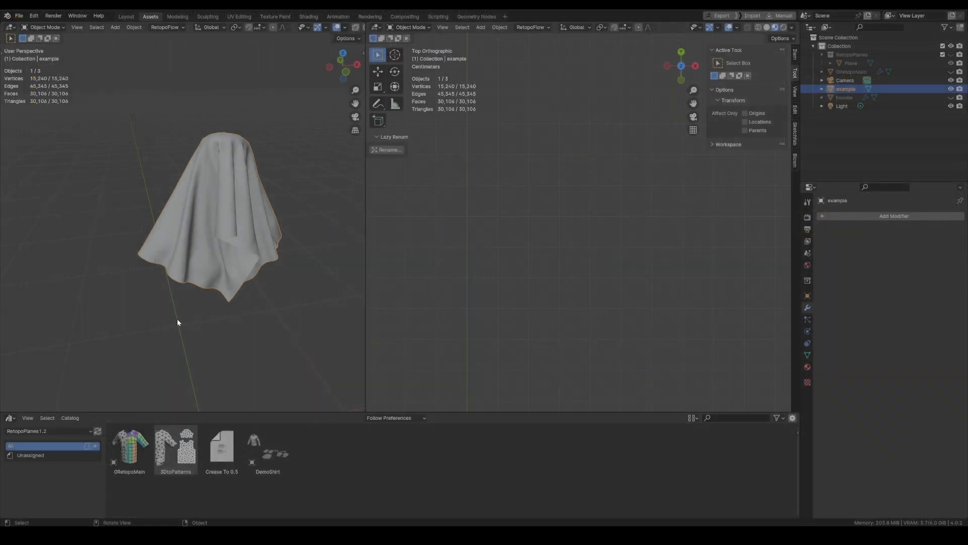
Switch to Blender, apply the 3DtoPatterns asset to the example cloth, apply its rotation and scale, and move it sideways along X
drag(176, 451, 200, 251)
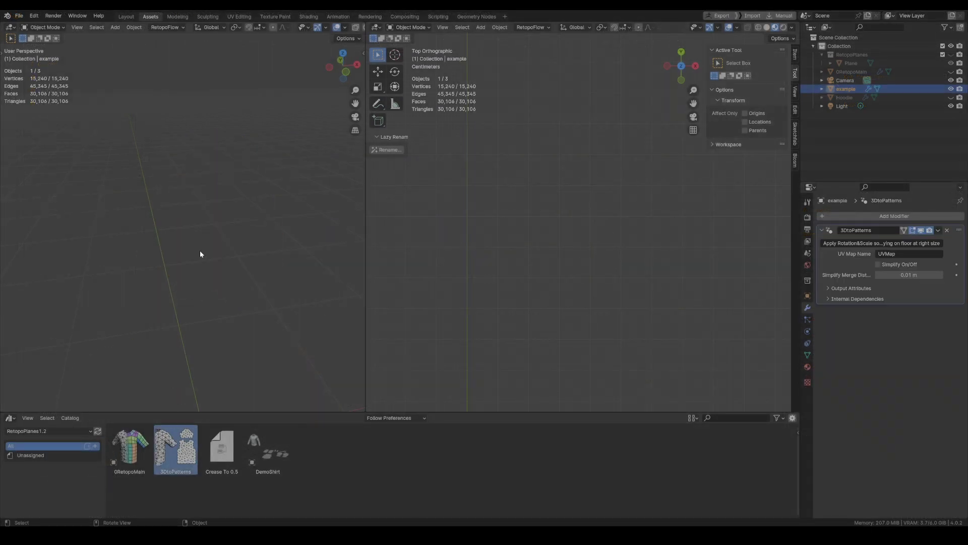
key(ctrl+a)
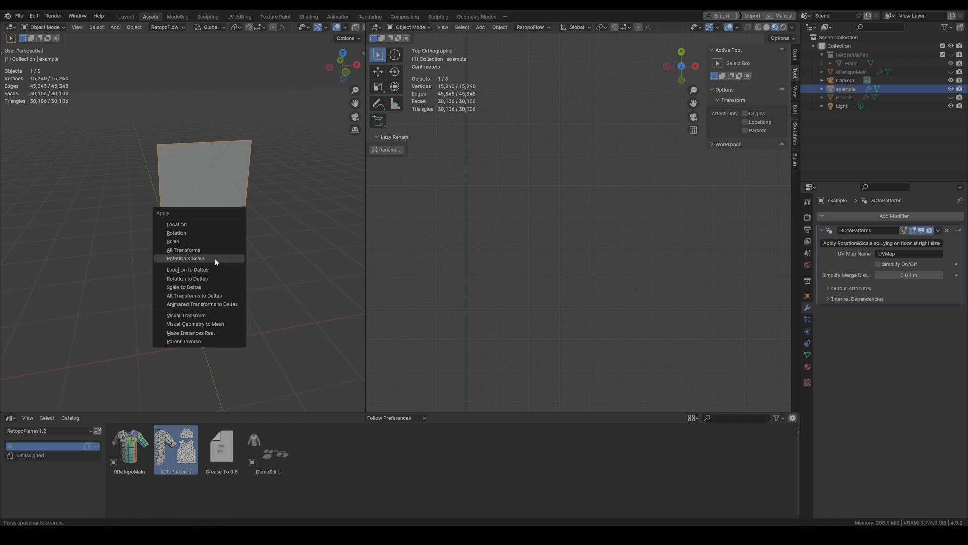
click(215, 257)
key(g)
key(x)
click(108, 292)
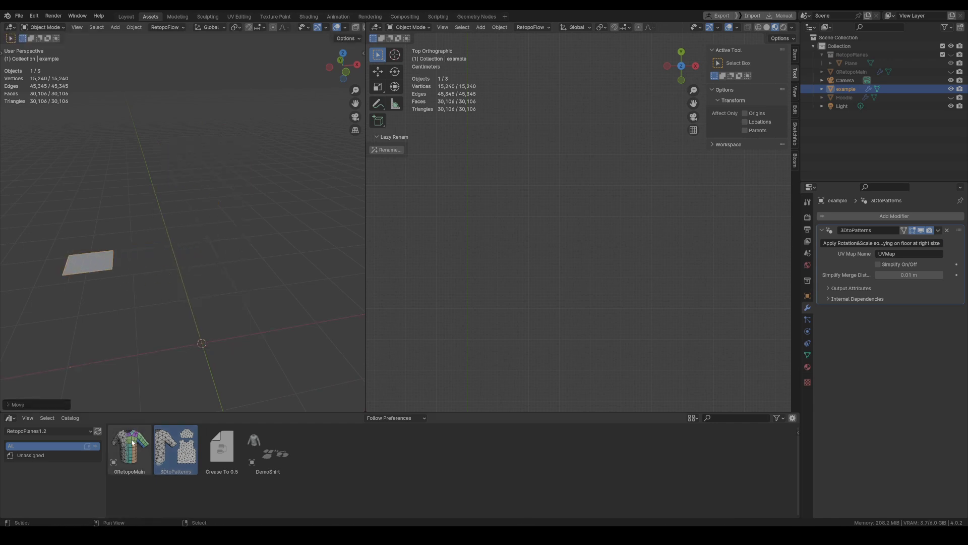
Add another 0RetopoMain asset to the scene and duplicate the RetopoPlanes collection
drag(130, 449, 214, 344)
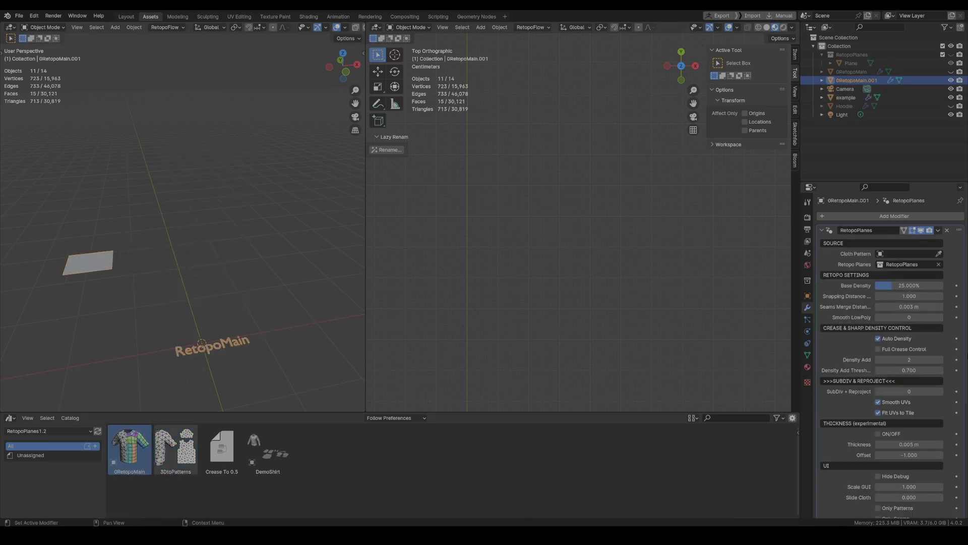
click(842, 53)
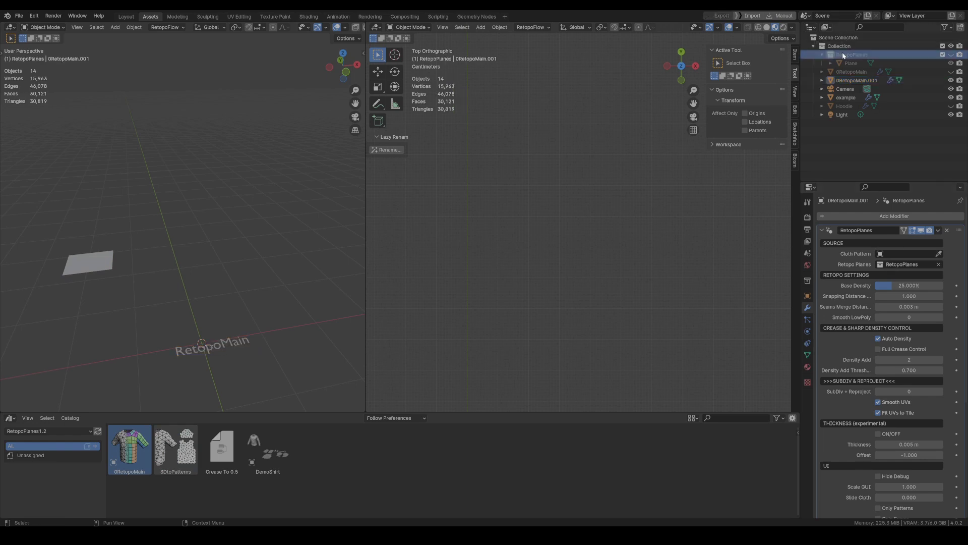
right_click(842, 54)
click(793, 53)
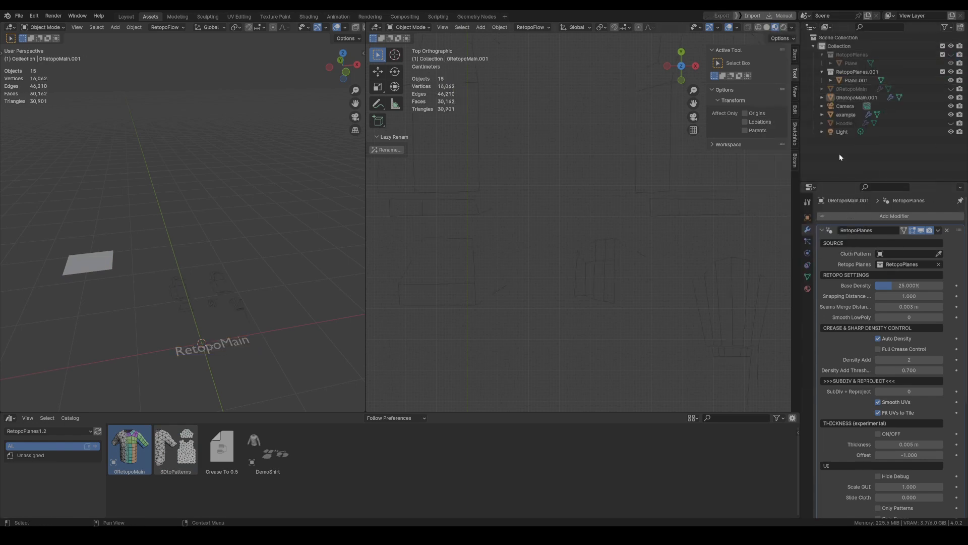
Delete every part of the duplicated plane mesh except the single front torso face
click(846, 80)
key(Tab)
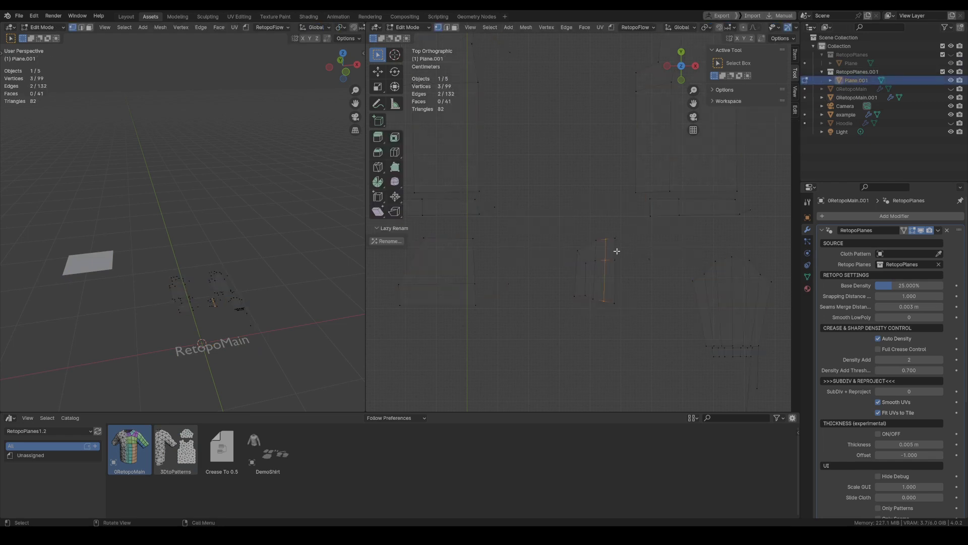
click(503, 191)
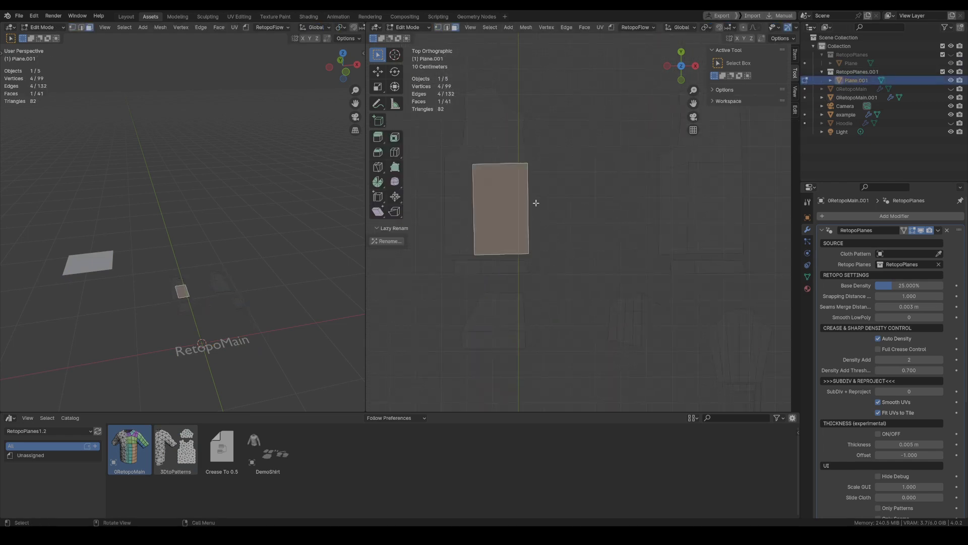
key(1)
key(ctrl+i)
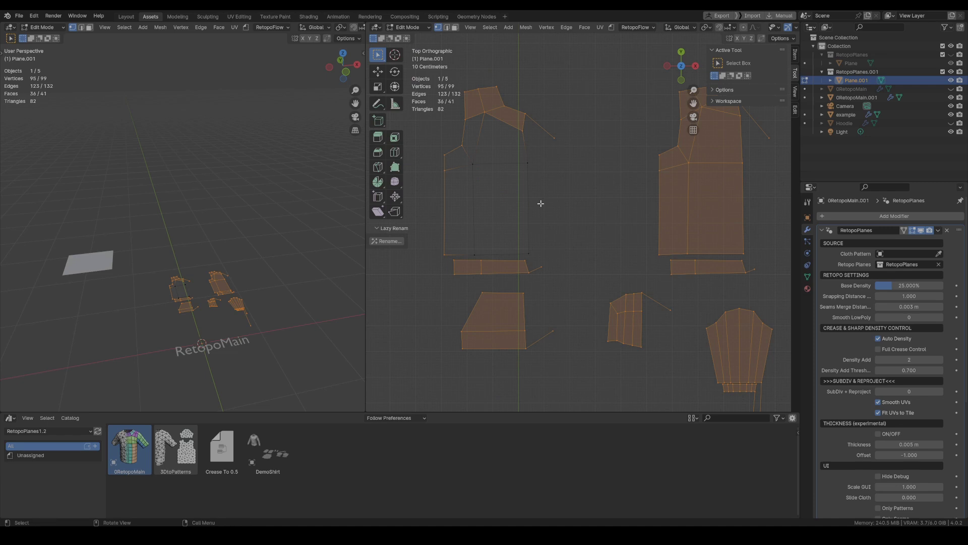
key(x)
click(476, 154)
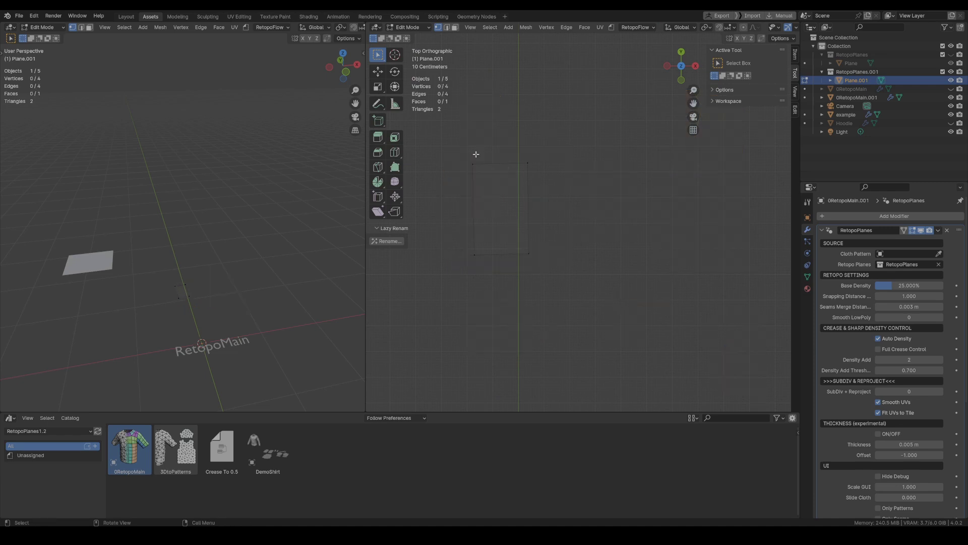
Set the new RetopoPlanes modifier's Retopo Planes to RetopoPlanes.001 and its Cloth Pattern to the example object
click(504, 205)
click(921, 264)
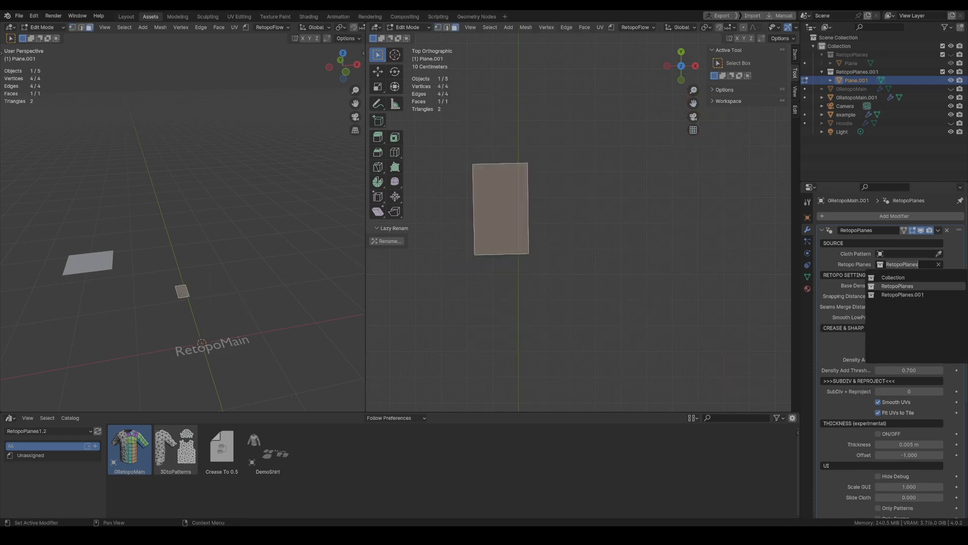
click(911, 296)
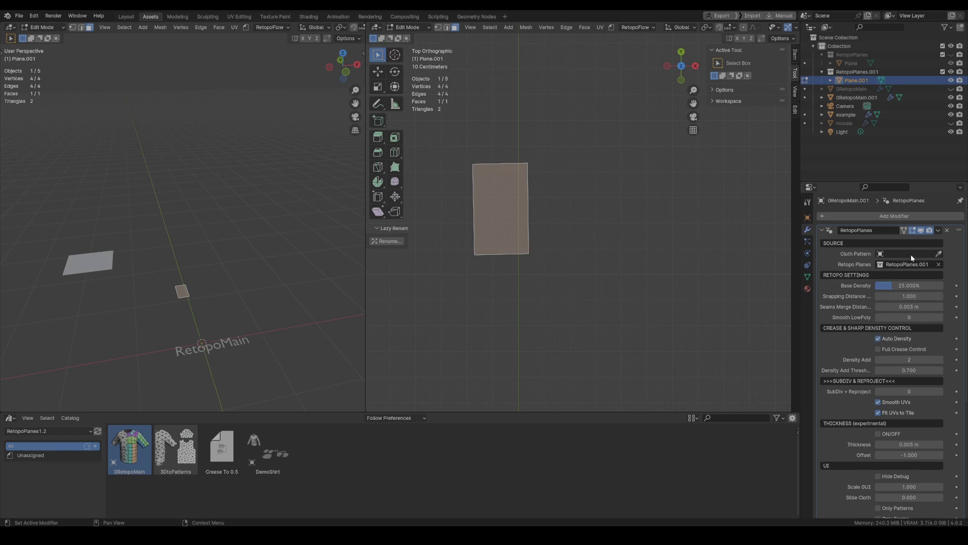
key(e)
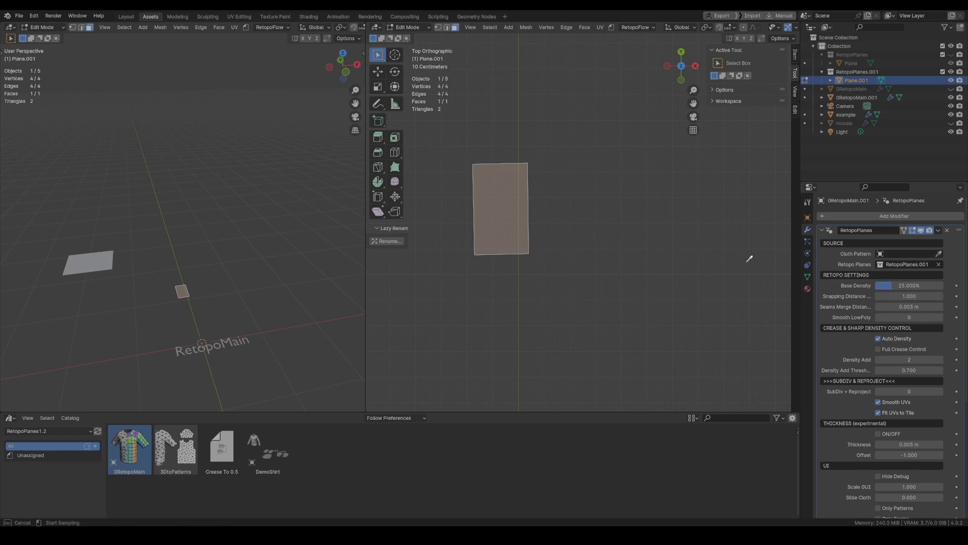
click(94, 259)
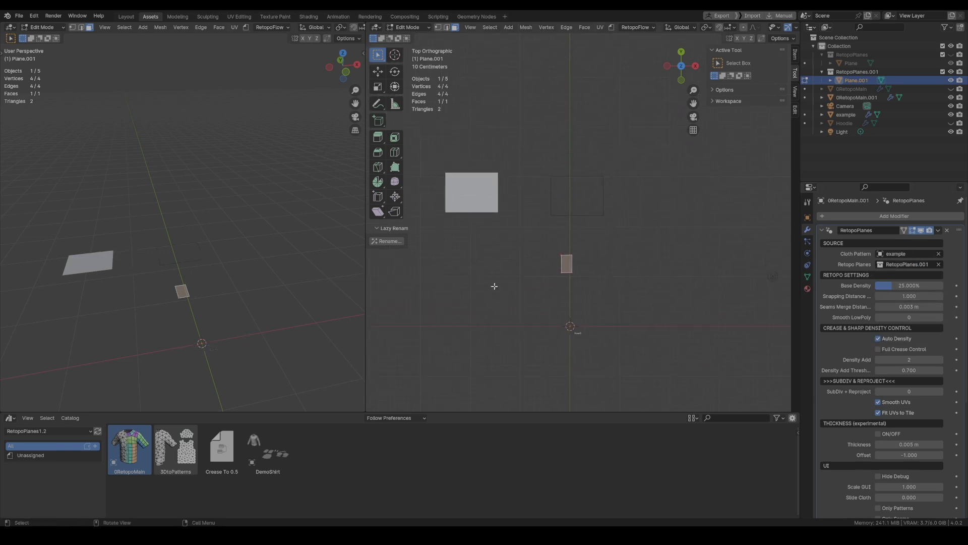
Move the remaining quad inside the example's pattern outline and place its upper-left vertex on the outline's corner
key(g)
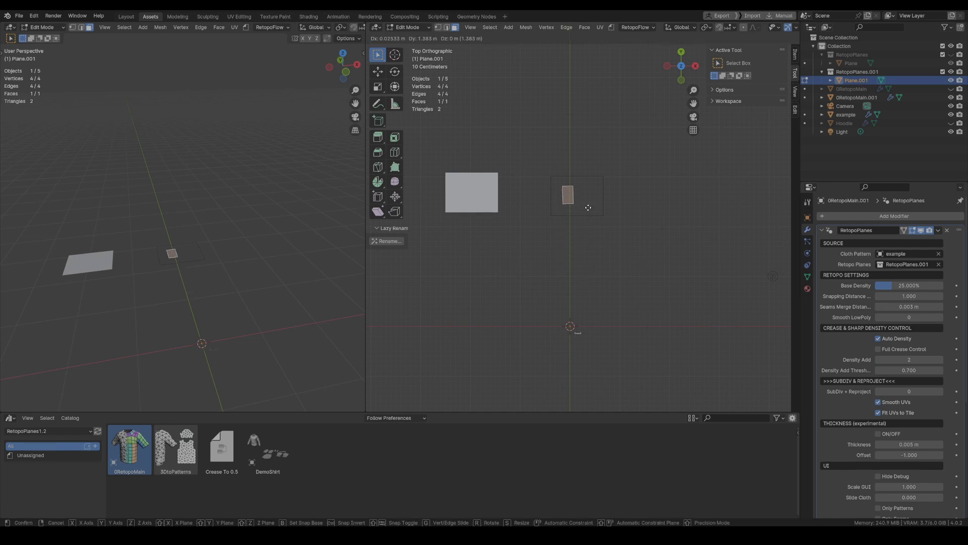
click(579, 197)
scroll(556, 188, up, 9)
click(542, 151)
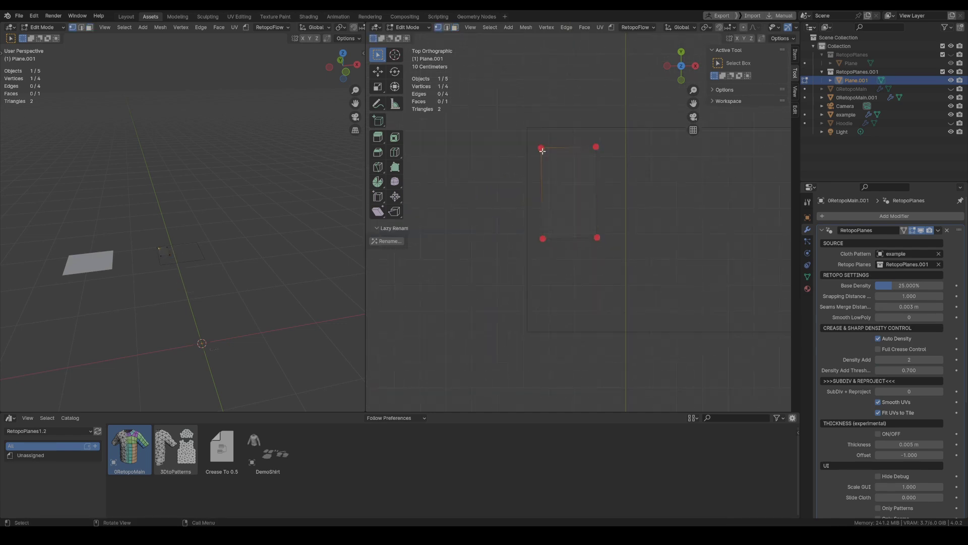
key(g)
click(509, 123)
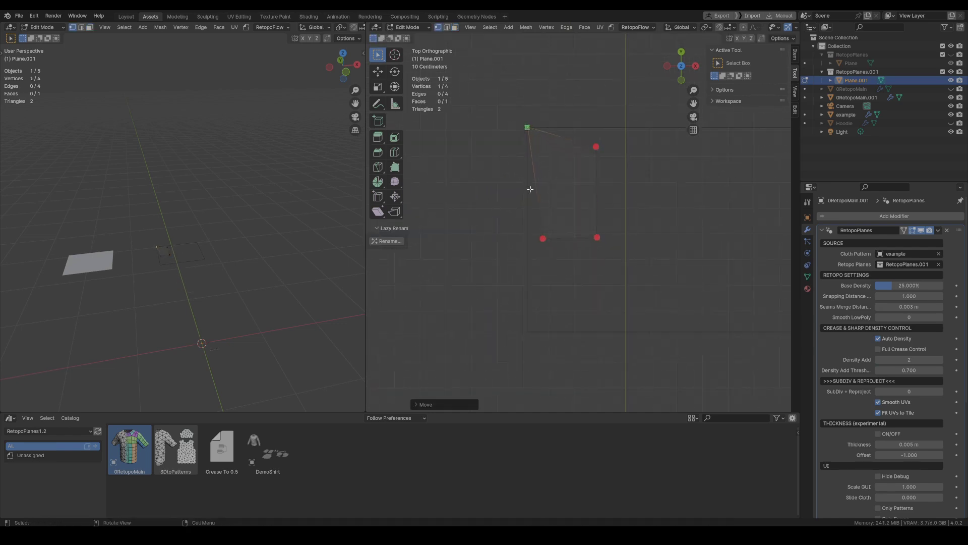
Move the quad's lower-left vertex onto the left side of the pattern outline
click(544, 237)
key(g)
click(528, 234)
key(g)
click(524, 235)
Move the quad's upper-right vertex onto the upper-right corner of the pattern outline
shift+middle_drag(559, 197, 436, 252)
scroll(439, 250, down, 4)
click(446, 243)
key(g)
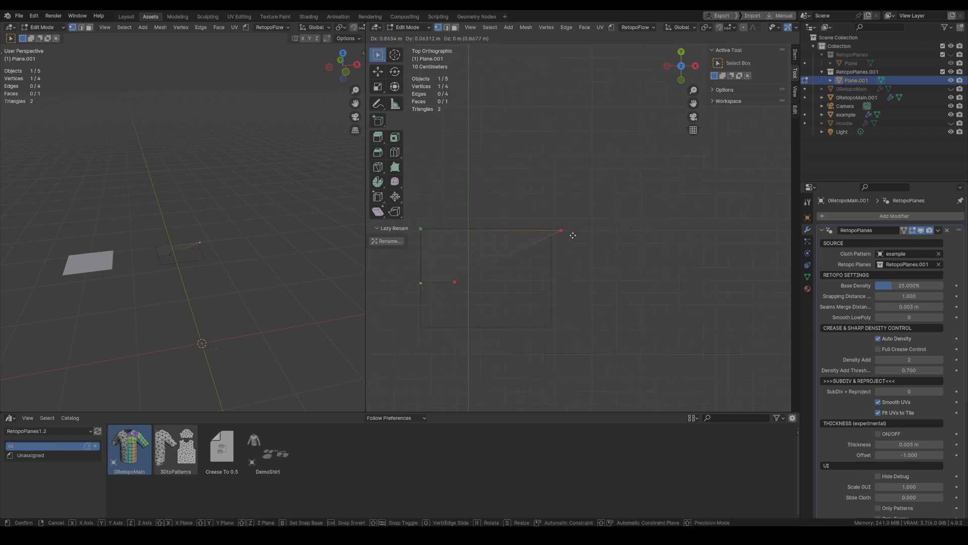
click(474, 226)
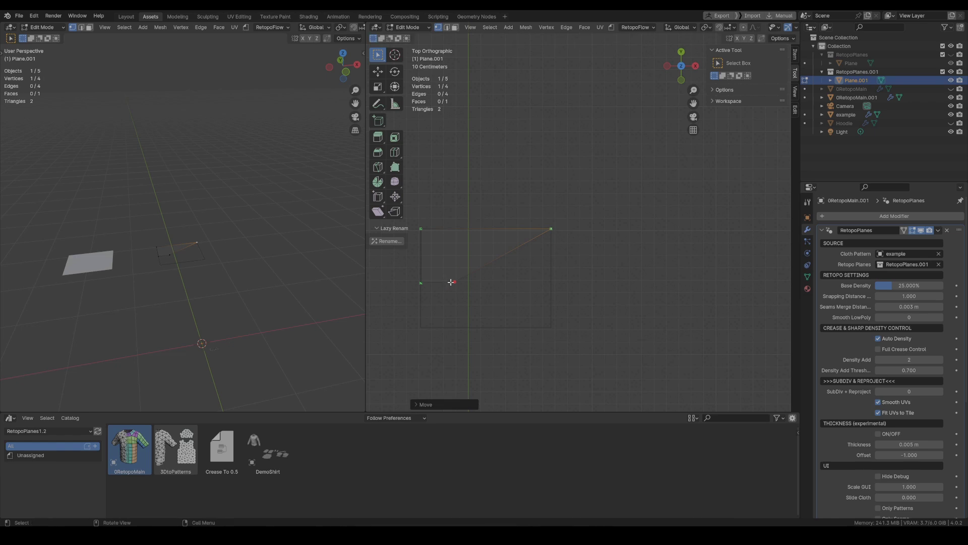
Place the quad's lower-right vertex on the pattern outline's right side, then extrude its two lower vertices to the outline's lower corners
key(g)
click(566, 281)
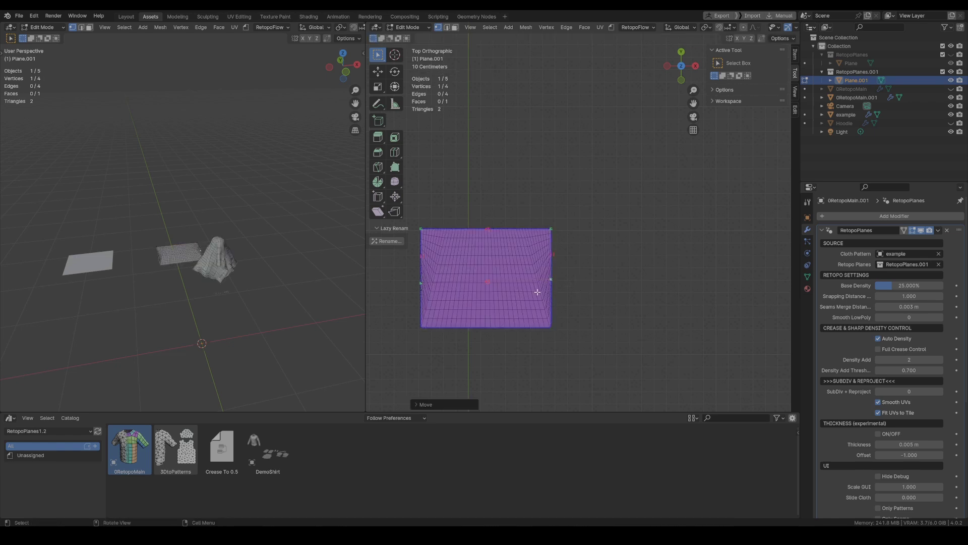
scroll(568, 273, up, 2)
key(e)
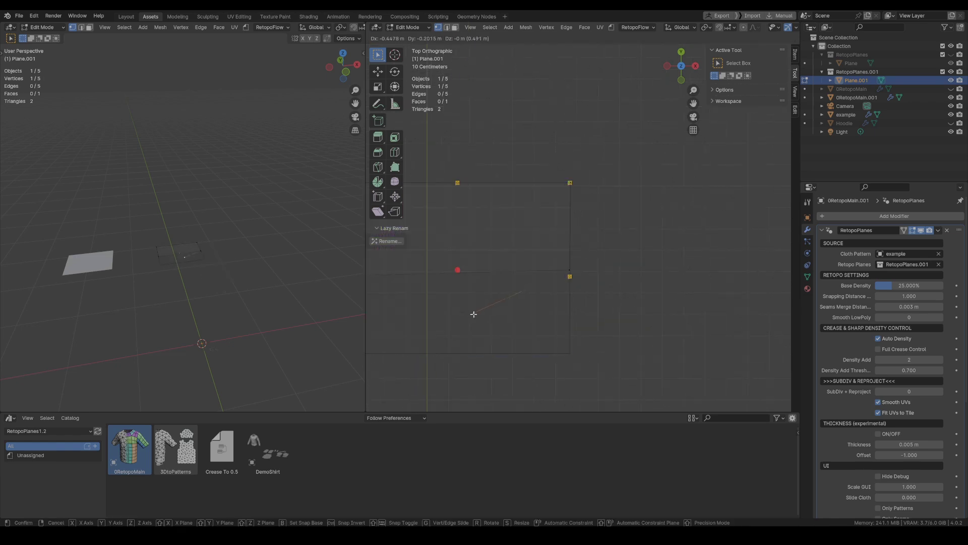
click(474, 313)
shift+middle_drag(517, 313, 576, 312)
key(e)
click(562, 328)
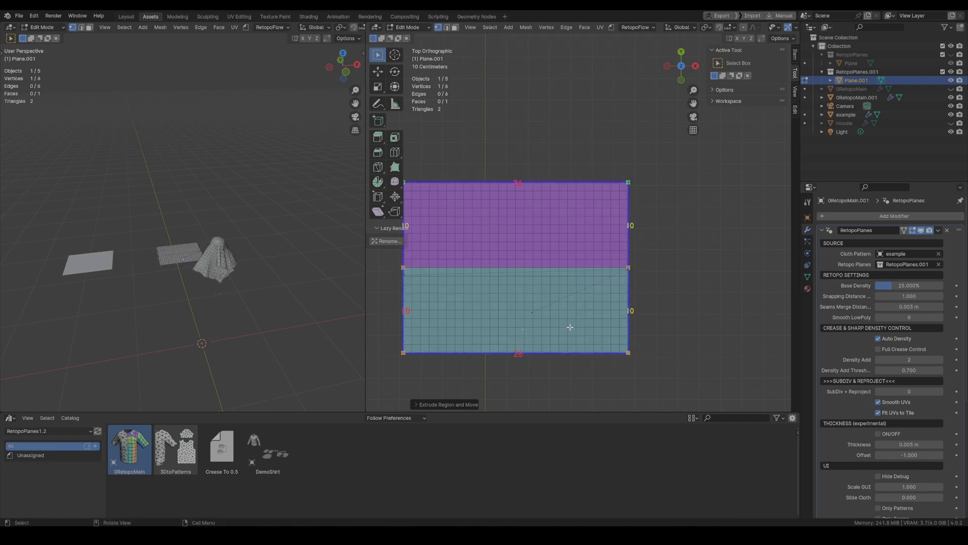
Add a vertical loop cut through the retopo quad, slid slightly right of its middle
shift+middle_drag(486, 248, 506, 261)
key(ctrl+r)
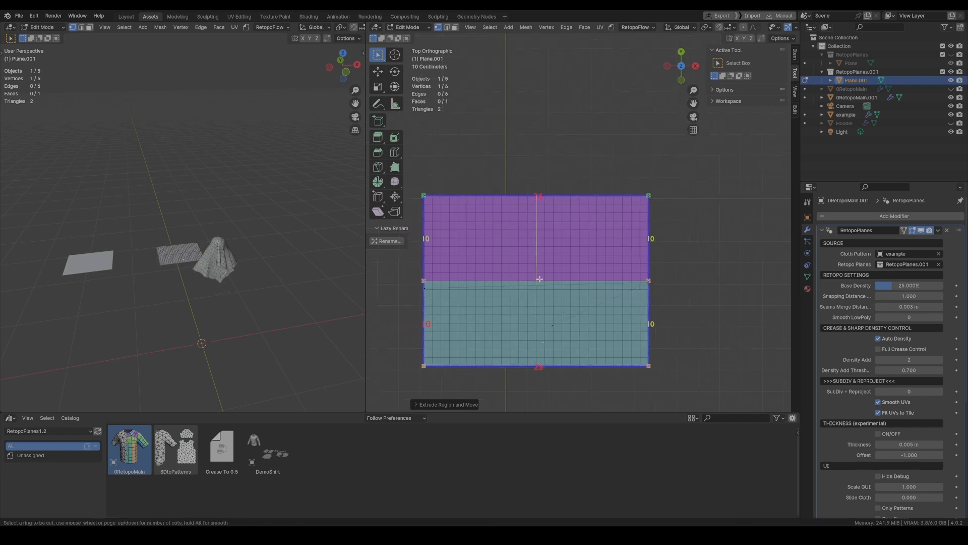
click(540, 279)
click(552, 281)
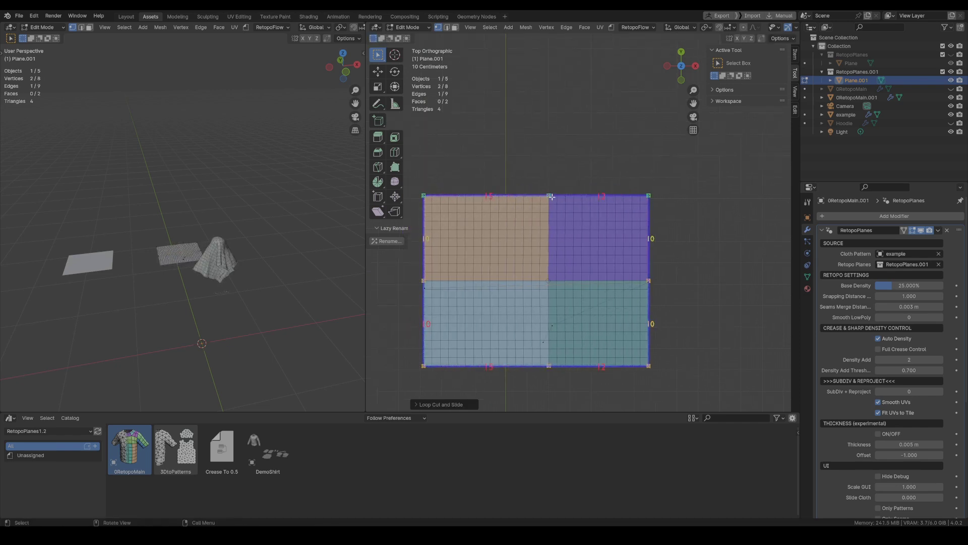
click(552, 197)
key(g)
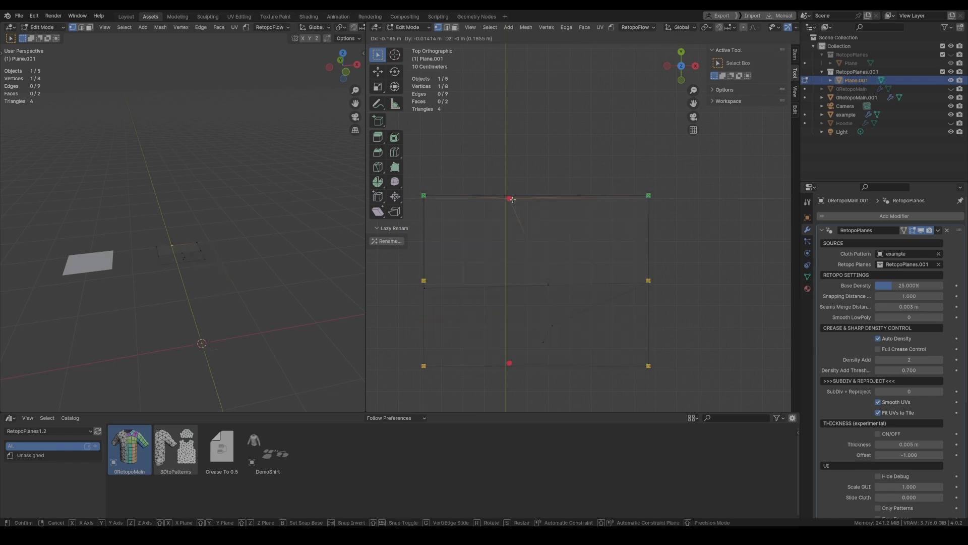
right_click(512, 200)
Return the retopo plane to Object Mode and view the flat pattern together with the retopologized draped cloth
mouse_move(584, 238)
shift+middle_down()
mouse_move(577, 250)
mouse_move(590, 221)
shift+middle_up()
key(ctrl+Tab)
click(584, 259)
scroll(677, 258, down, 5)
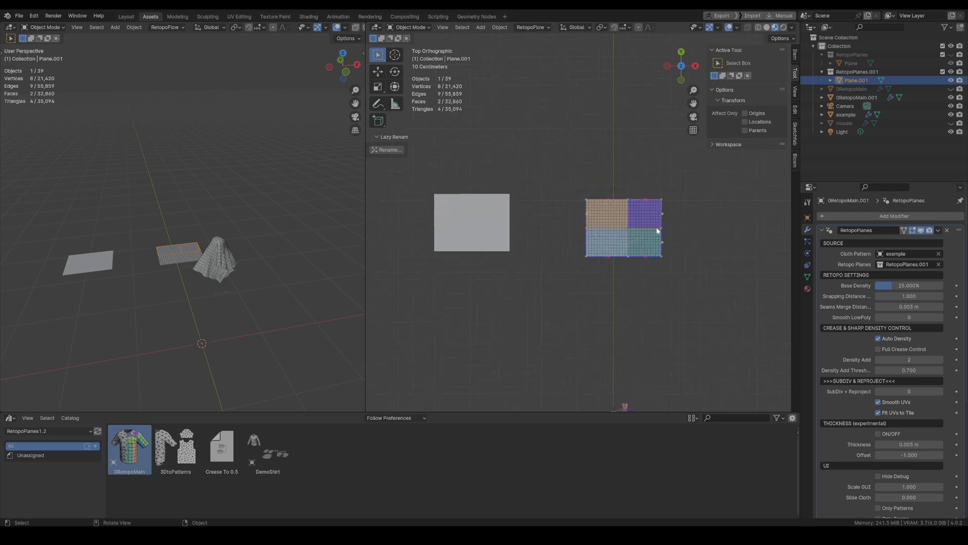
middle_drag(676, 259, 602, 192)
scroll(602, 193, down, 1)
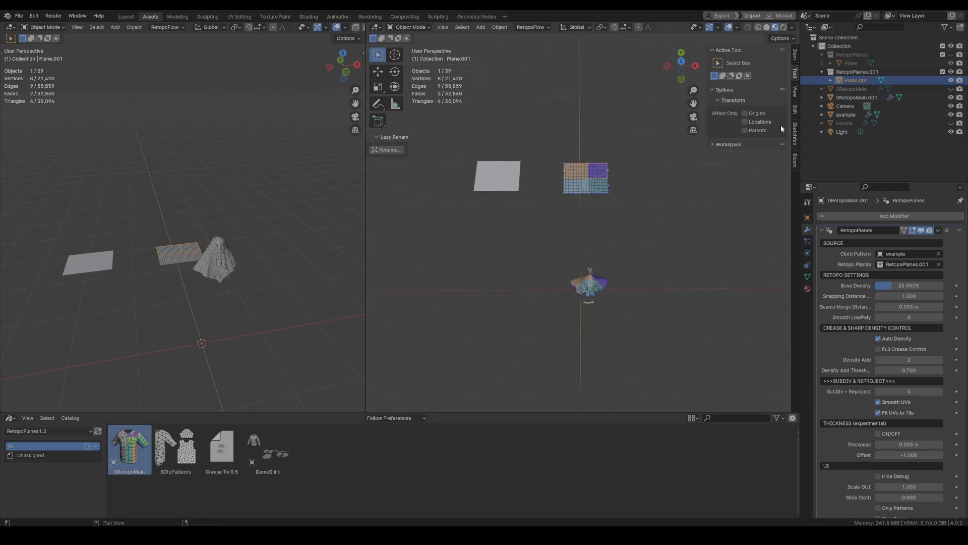
Hide RetopoPlanes.001, 0RetopoMain.001 and example, and show 0RetopoMain, the RetopoPlanes collection and Hoodie
click(951, 72)
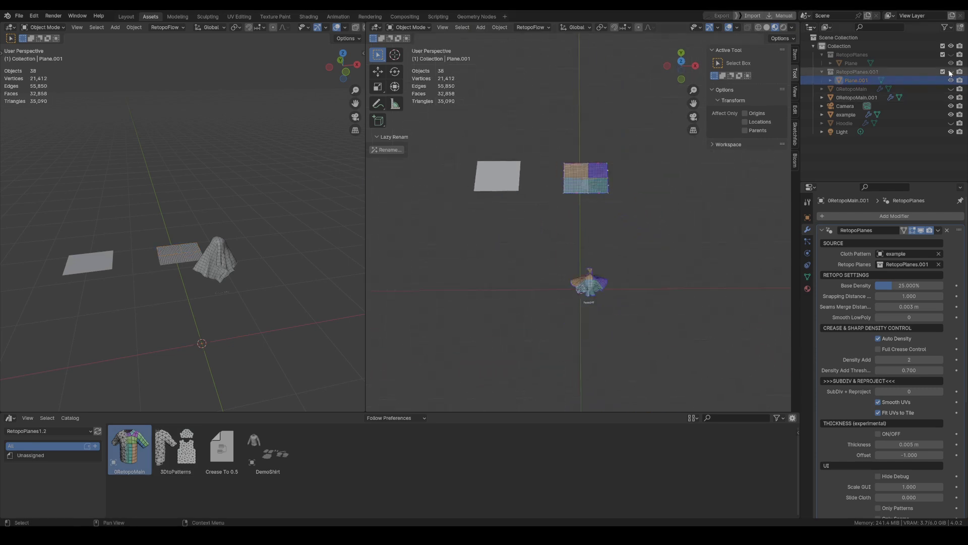
click(951, 98)
click(951, 88)
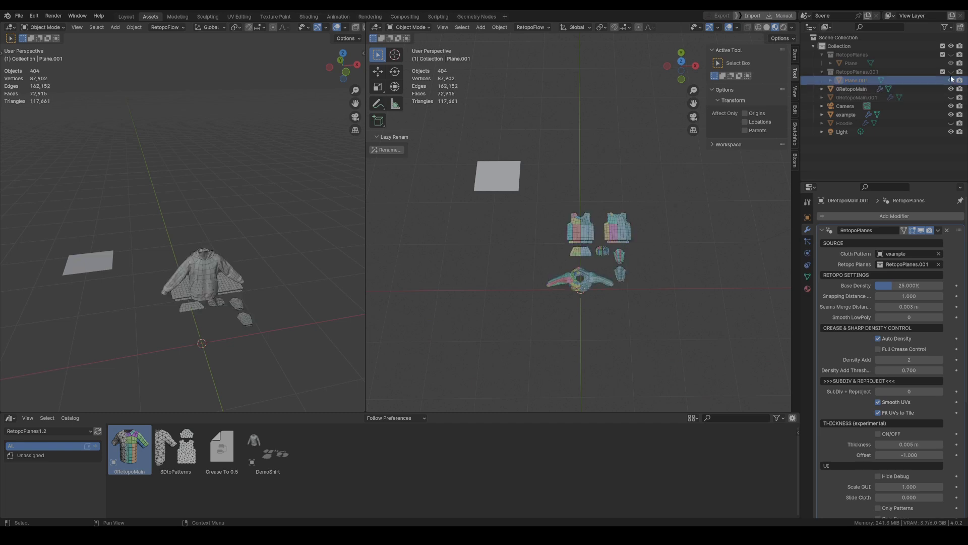
click(951, 55)
middle_drag(601, 287, 579, 262)
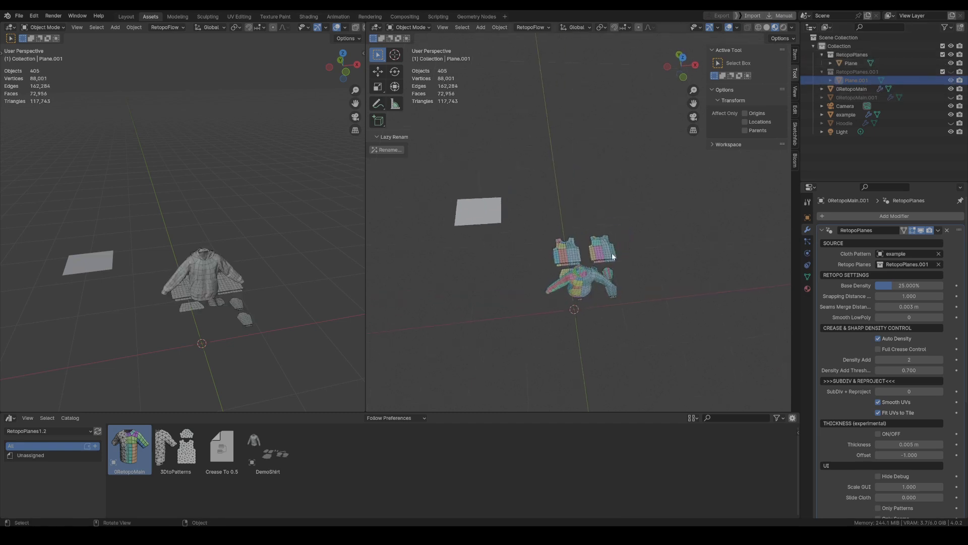
click(951, 124)
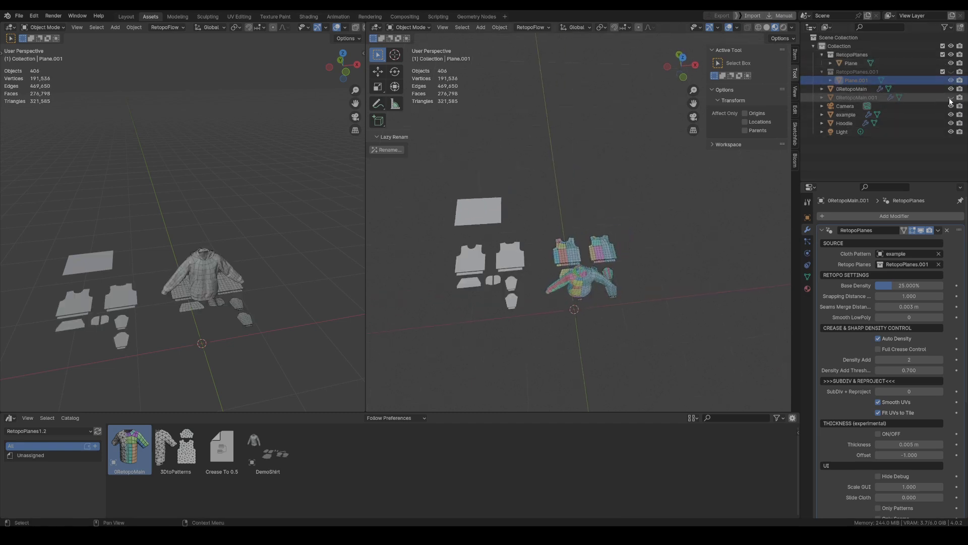
click(951, 114)
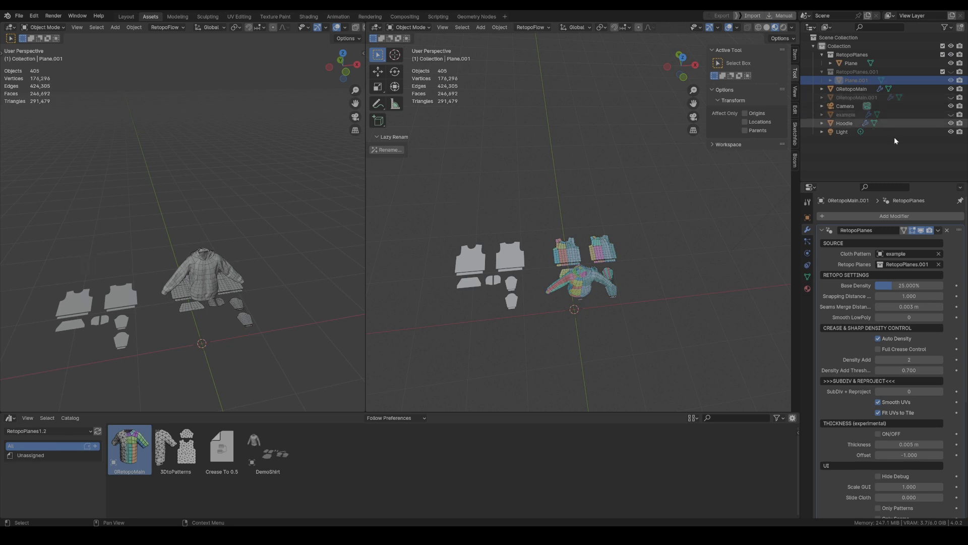
Select the retopologized hoodie, 0RetopoMain
shift+middle_drag(585, 283, 608, 258)
scroll(608, 258, up, 2)
scroll(608, 257, up, 6)
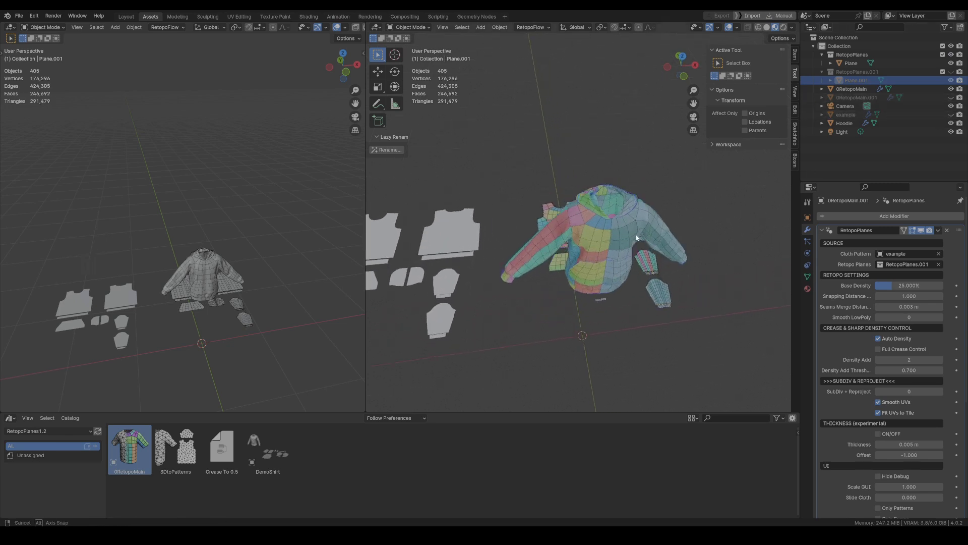
click(606, 237)
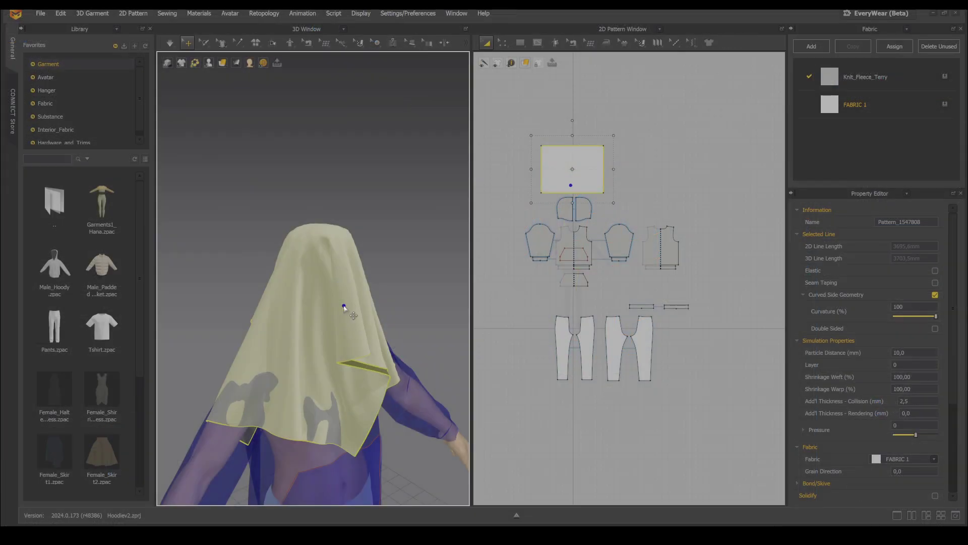
Switch to Marvelous Designer and delete the rectangular cloth draped over the avatar's head
key(Delete)
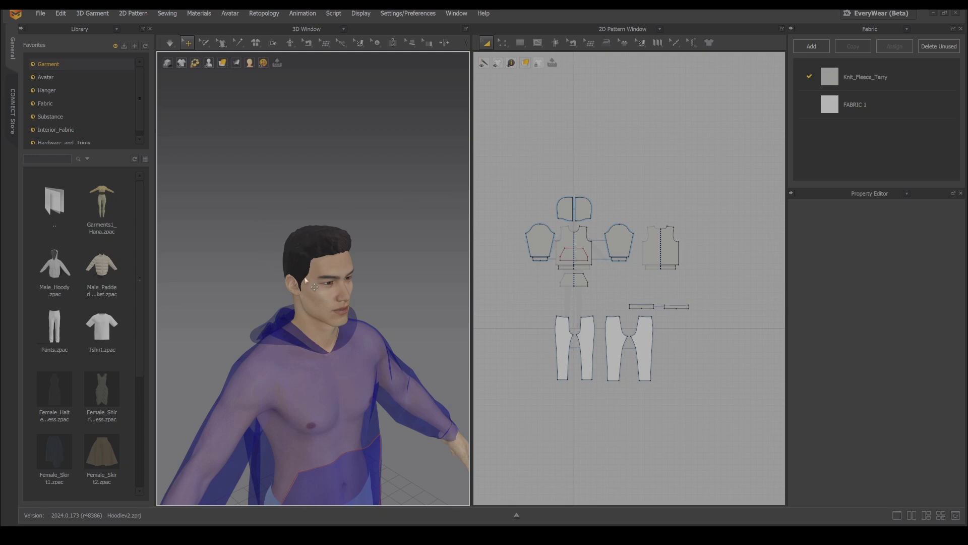
Select the sleeve and cuff on the avatar's left arm and unfreeze them
middle_drag(305, 280, 306, 221)
right_drag(306, 221, 364, 244)
middle_drag(371, 258, 346, 227)
mouse_move(374, 298)
right_down()
mouse_move(376, 285)
mouse_move(388, 287)
right_up()
click(361, 299)
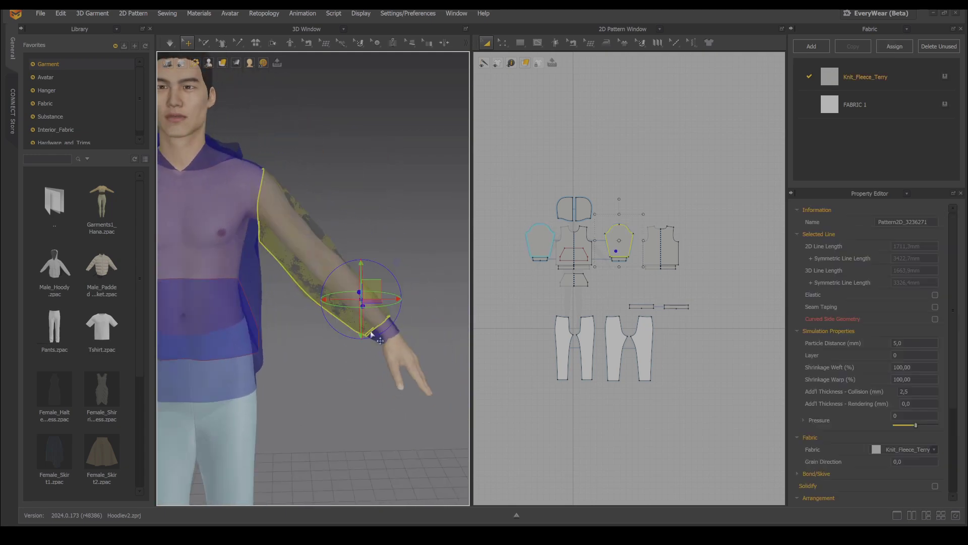
click(395, 334)
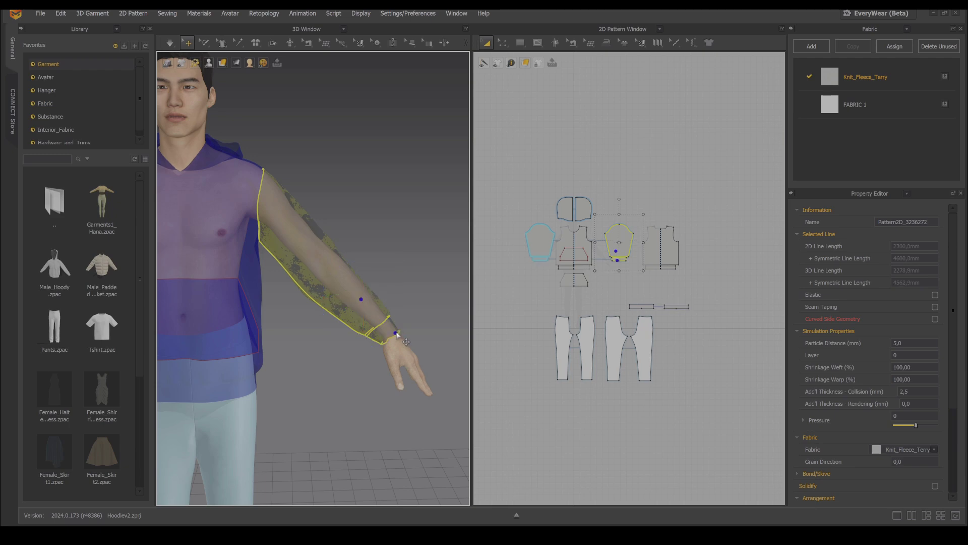
click(383, 296)
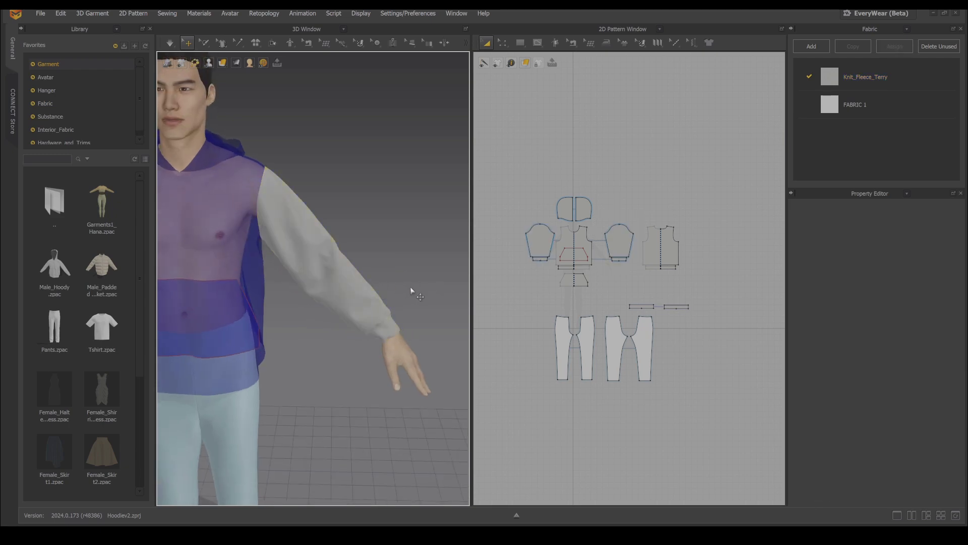
Run the simulation and pull the unfrozen sleeve up the avatar's arm to form new folds
right_drag(411, 288, 386, 302)
scroll(387, 305, up, 2)
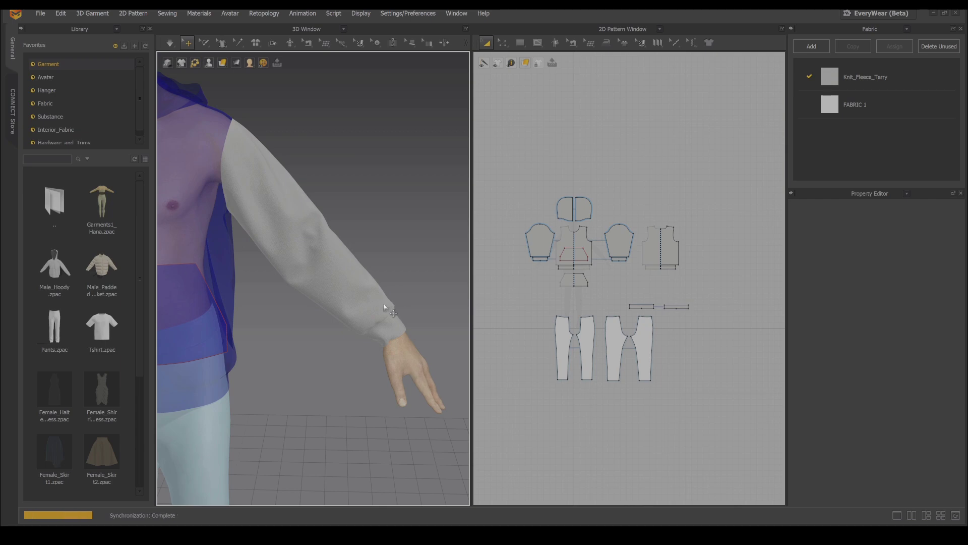
right_drag(389, 298, 391, 299)
click(385, 287)
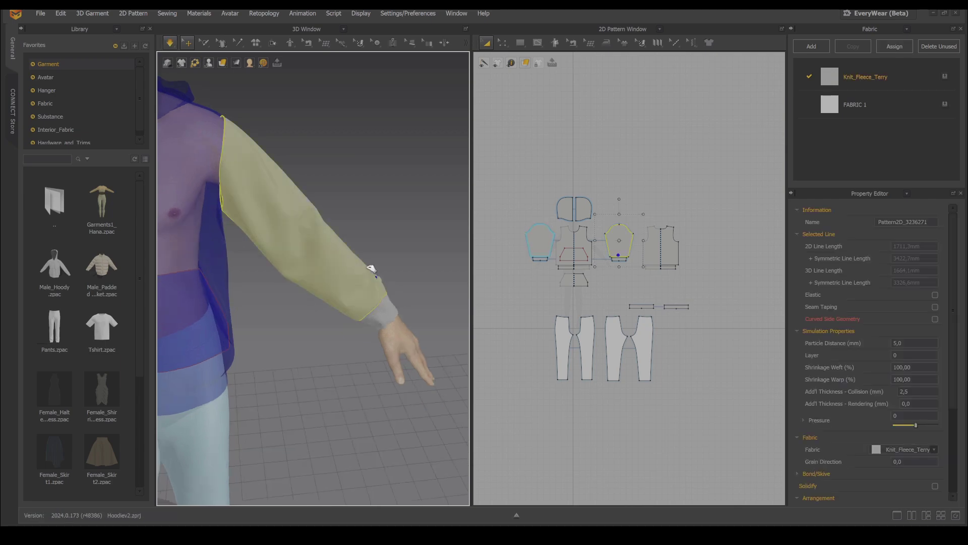
drag(341, 242, 264, 249)
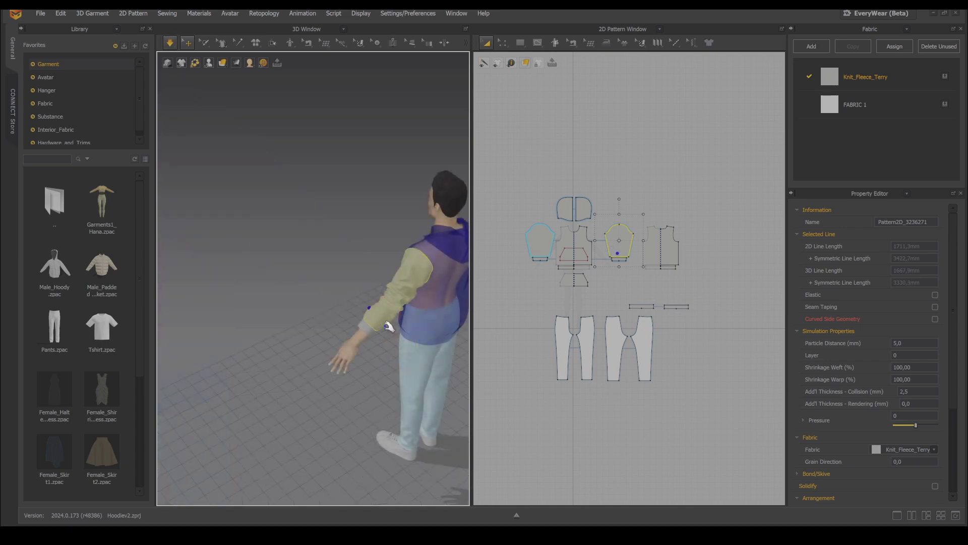
right_drag(352, 325, 445, 301)
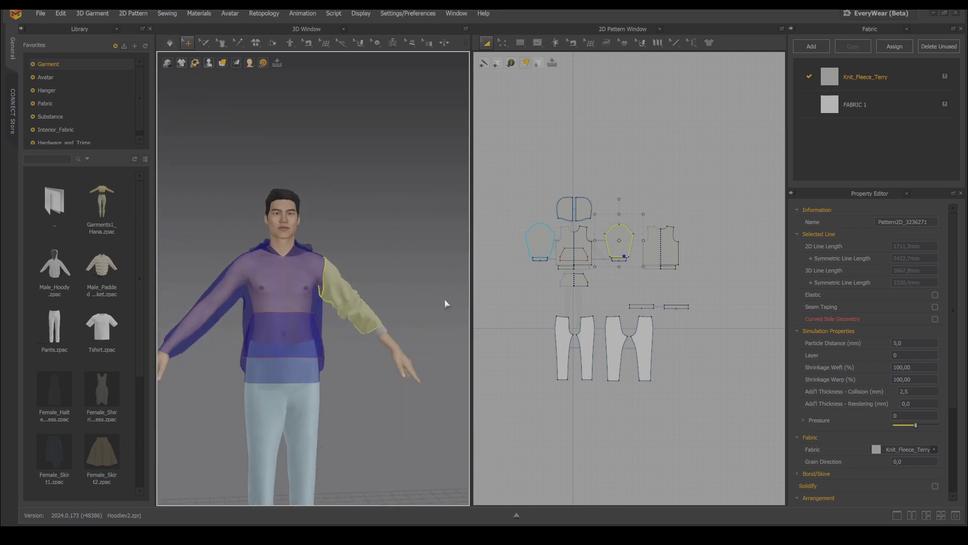
Select all of the hoodie's pattern pieces in the 2D pattern layout, leaving out the trousers
scroll(380, 329, up, 3)
middle_drag(386, 336, 338, 337)
scroll(338, 337, down, 5)
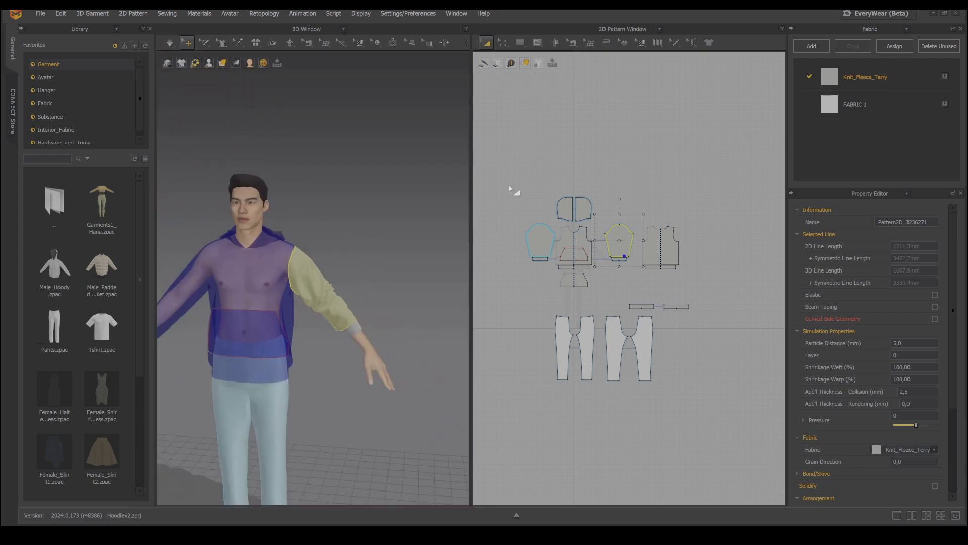
drag(513, 175, 597, 252)
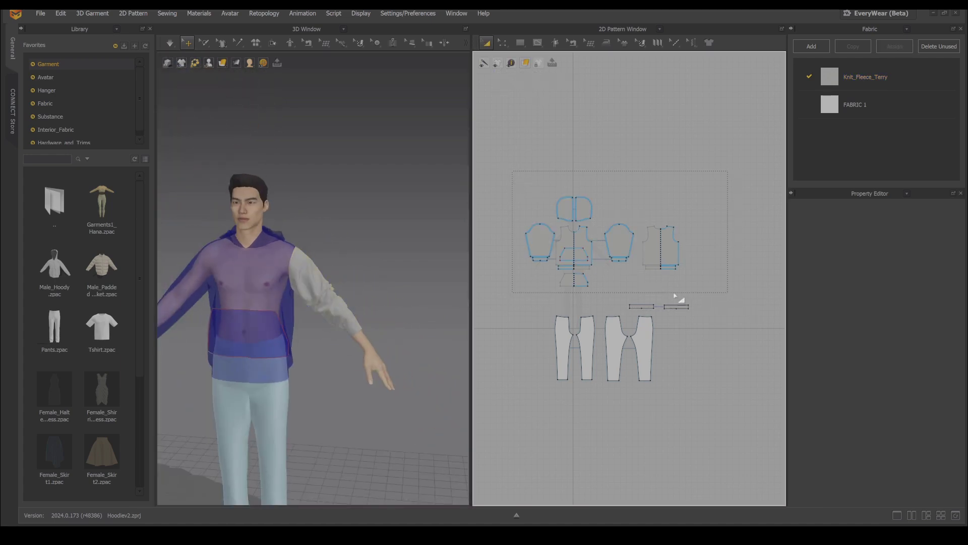
drag(675, 294, 677, 295)
Switch to Blender and import Hoodie2.obj as a Wavefront OBJ
scroll(313, 314, up, 5)
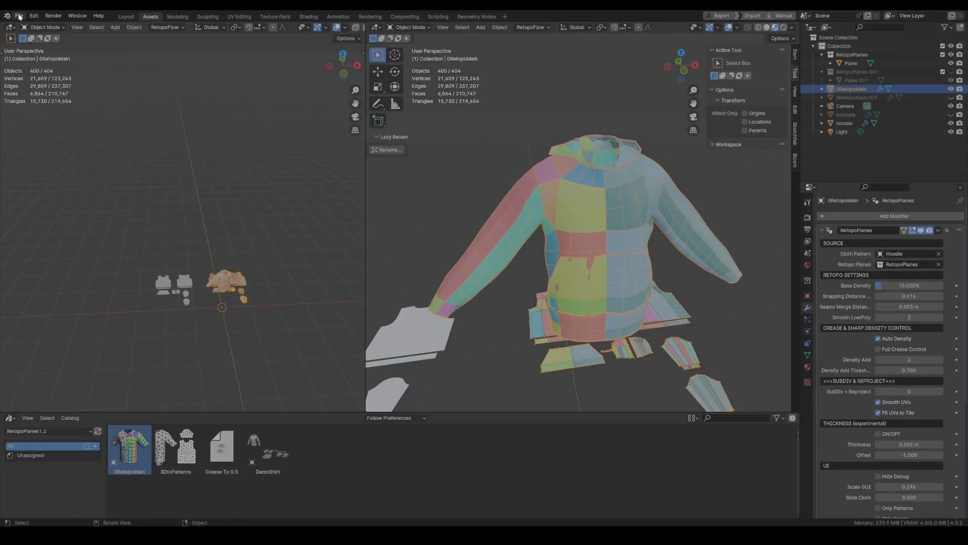
click(19, 16)
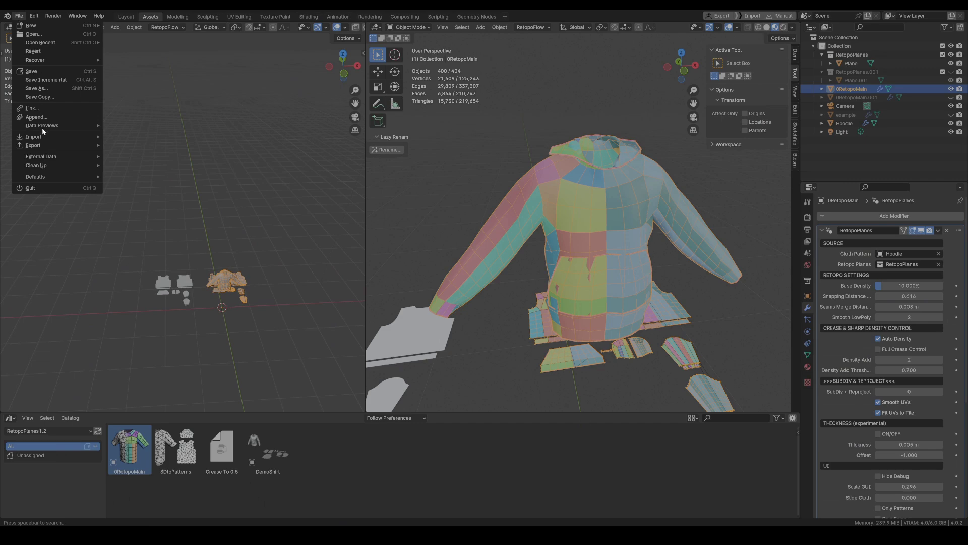
mouse_move(50, 136)
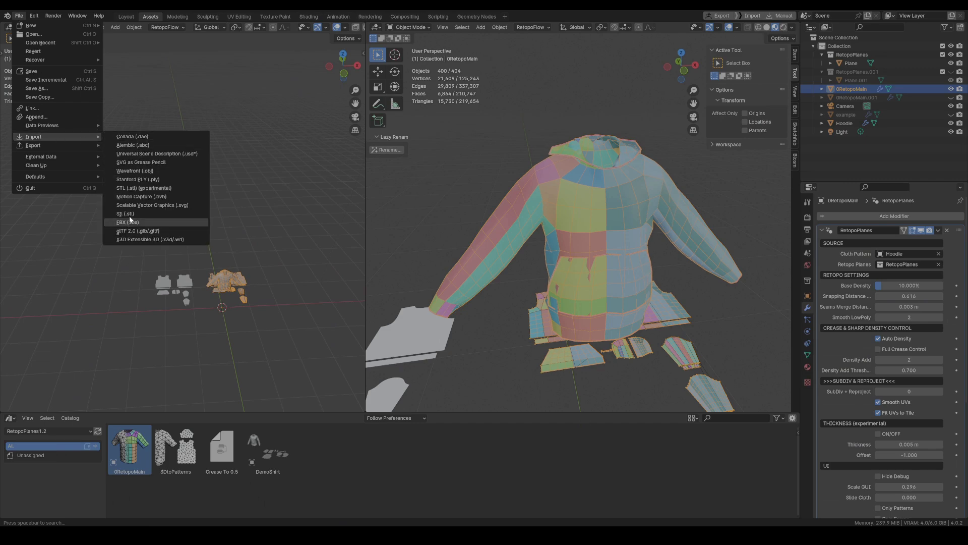
click(135, 171)
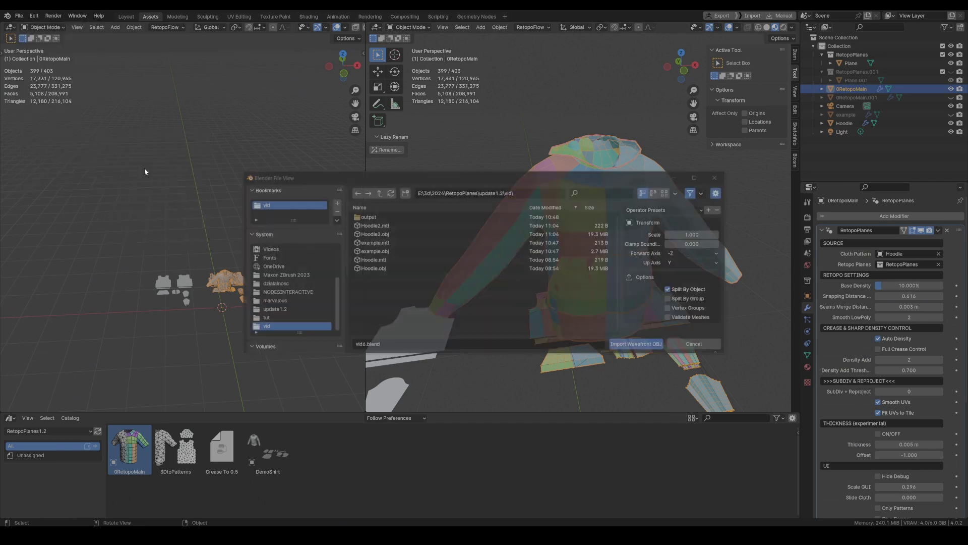
click(382, 235)
click(633, 343)
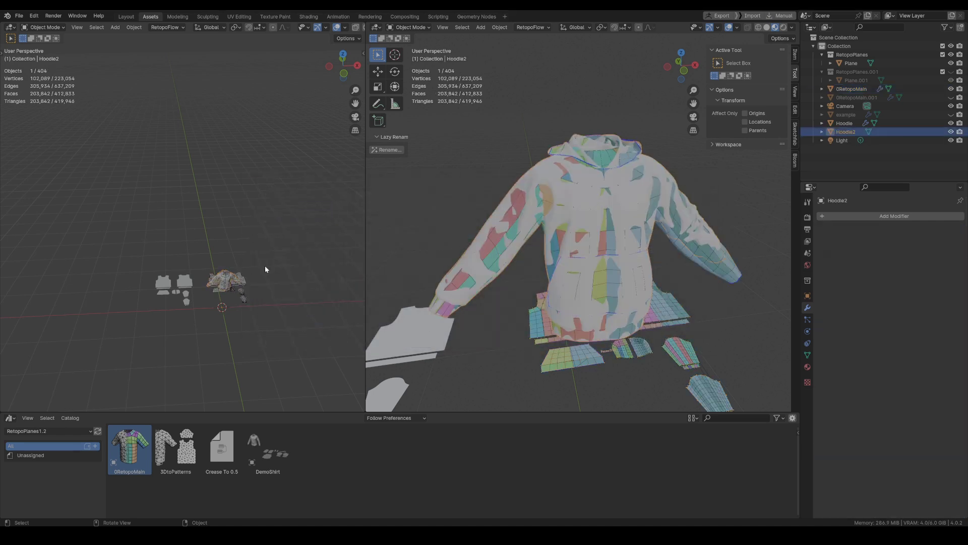
Move the imported Hoodie2 to the far side of the original flat patterns and apply its object transform
key(g)
click(160, 279)
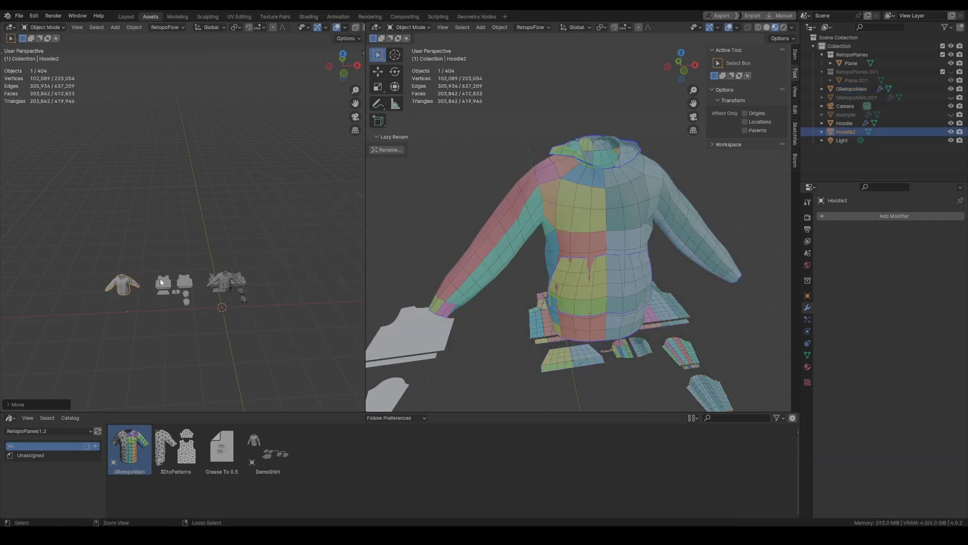
key(ctrl+a)
click(136, 283)
Copy the 3DtoPatterns modifier from Hoodie to Hoodie2
scroll(143, 282, up, 4)
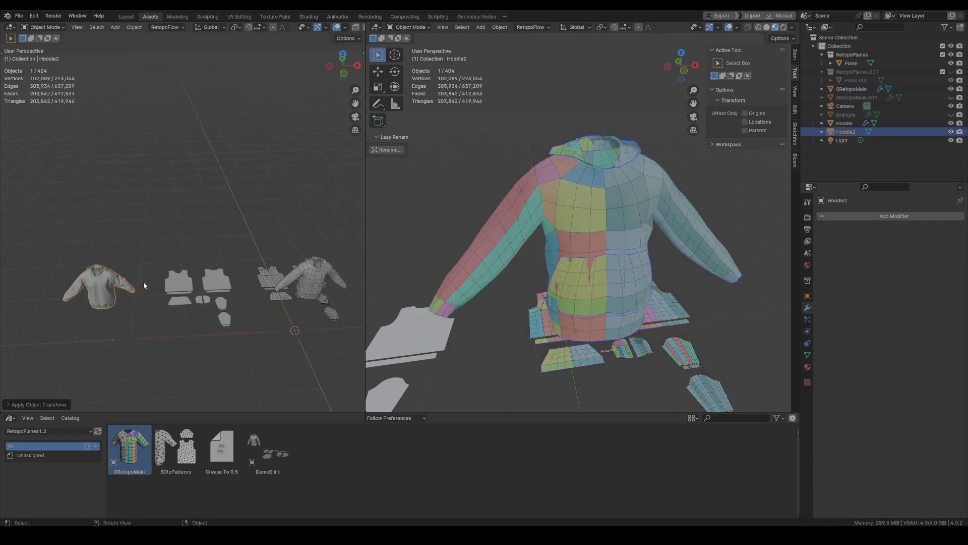
shift+click(184, 281)
key(ctrl+l)
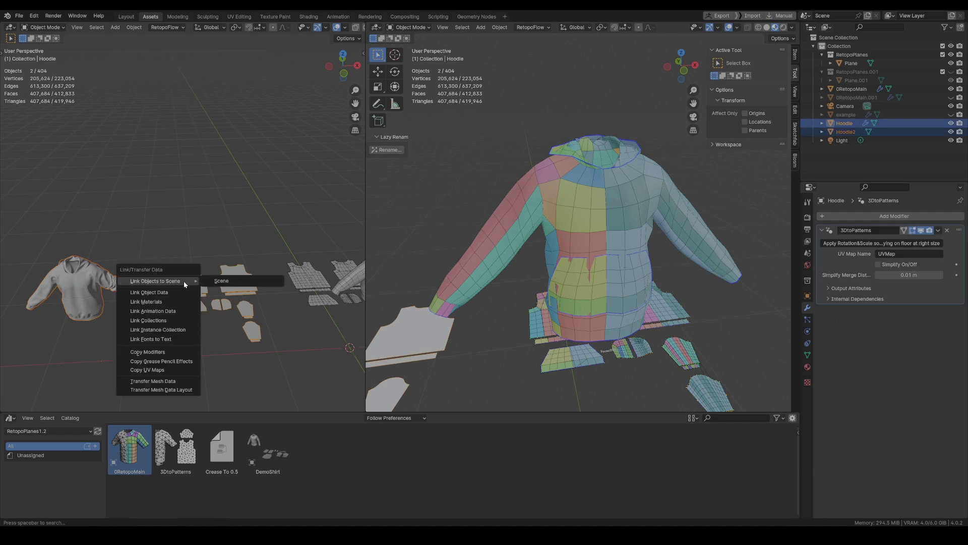
click(156, 352)
Move Hoodie2's flat patterns along the X axis clear of the original patterns, then select the retopologized hoodie, 0RetopoMain
click(118, 286)
key(g)
key(x)
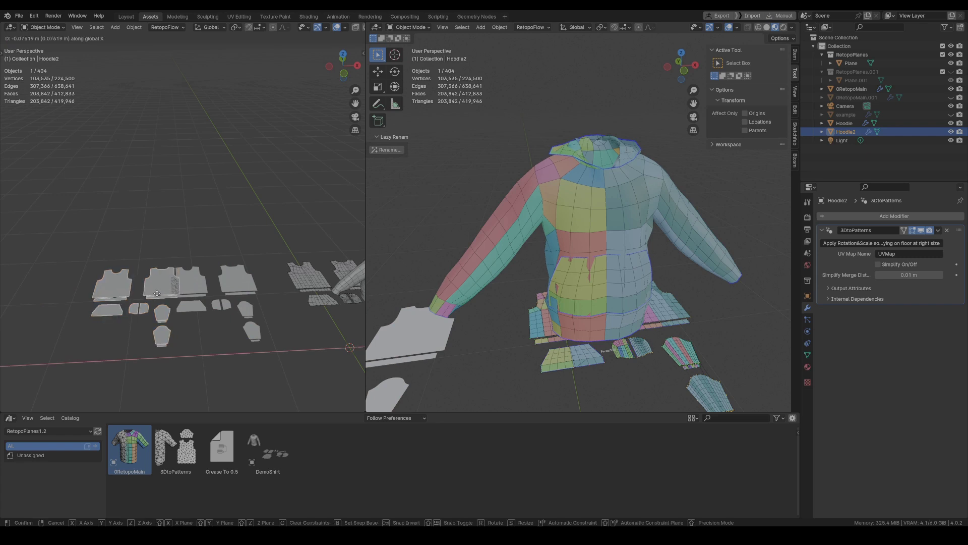
click(115, 297)
scroll(126, 296, down, 3)
click(268, 280)
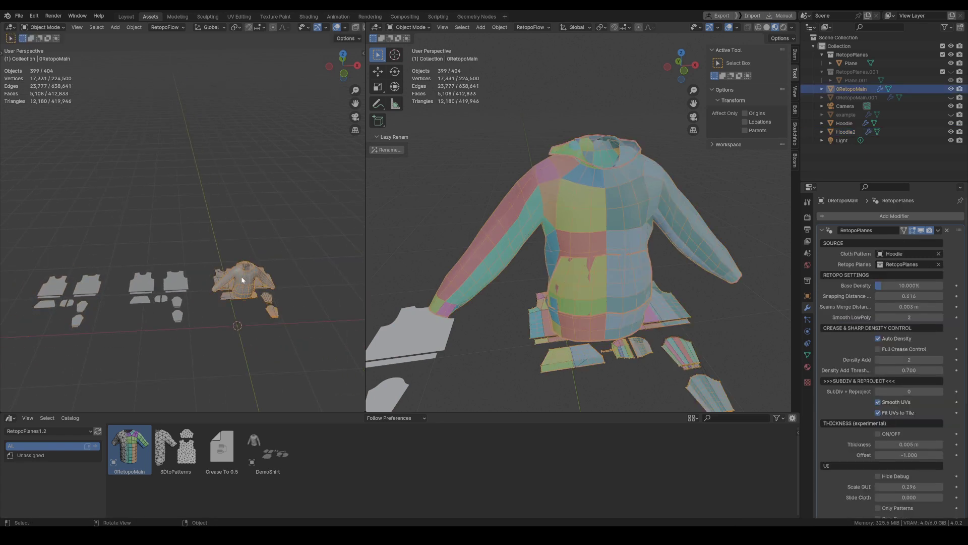
Set the Cloth Pattern source of 0RetopoMain's RetopoPlanes modifier to Hoodie2
key(KP_Decimal)
scroll(195, 297, down, 3)
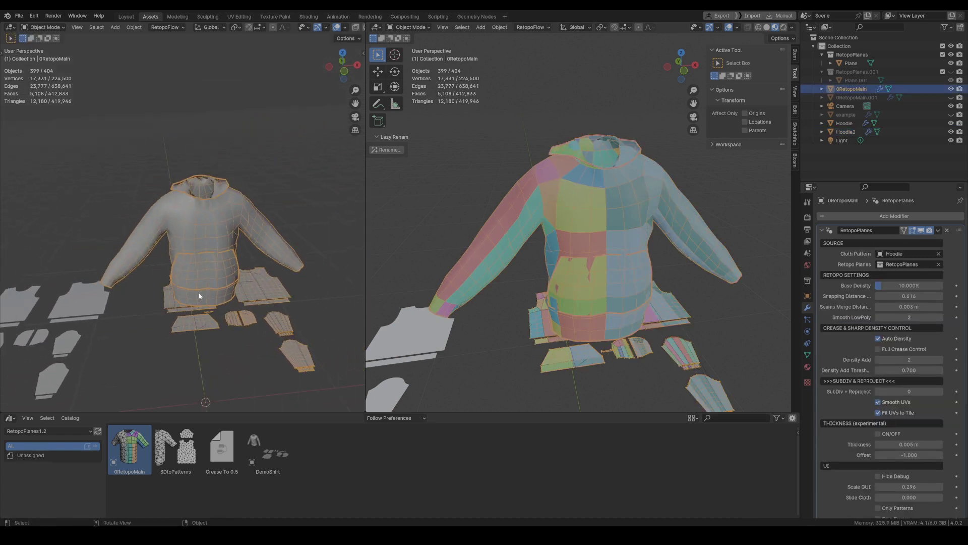
scroll(198, 277, down, 2)
shift+middle_drag(162, 276, 253, 277)
scroll(252, 278, down, 1)
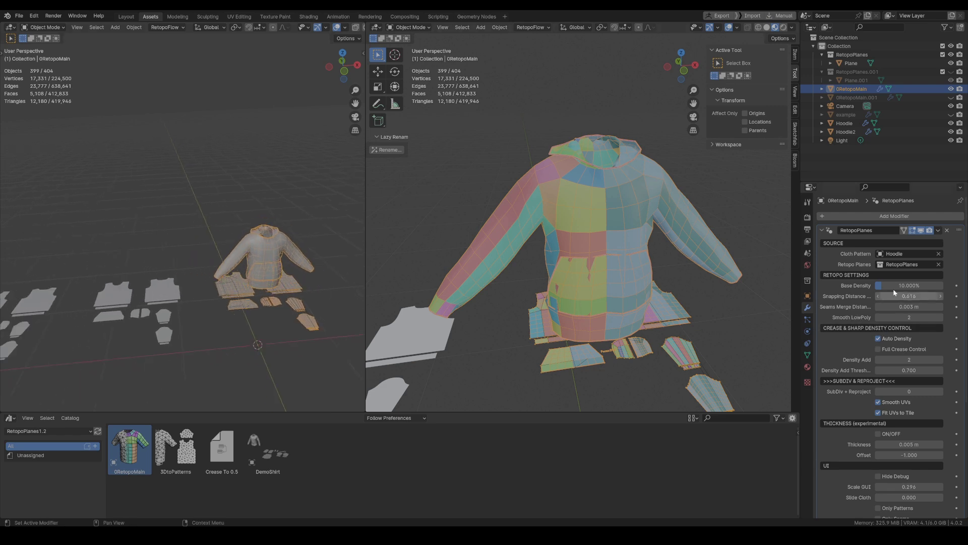
key(e)
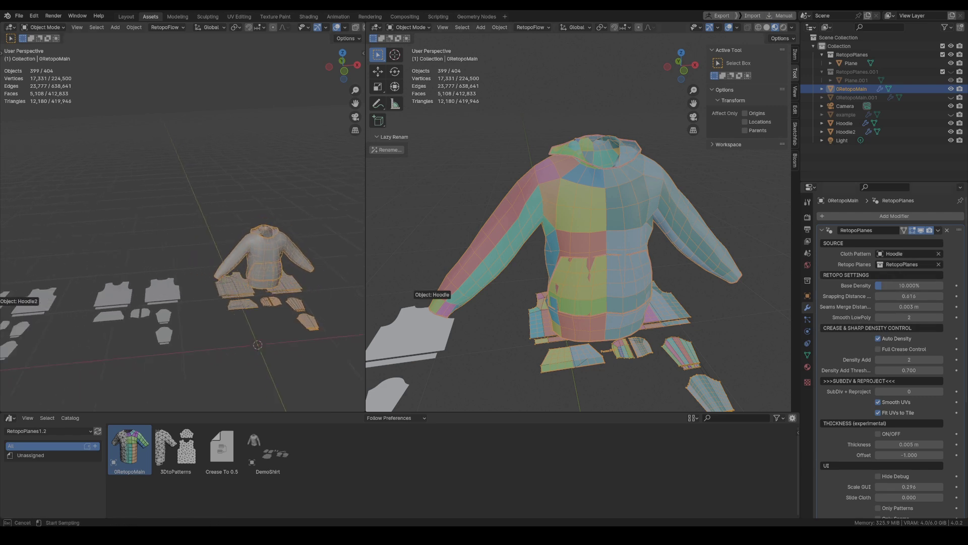
click(30, 296)
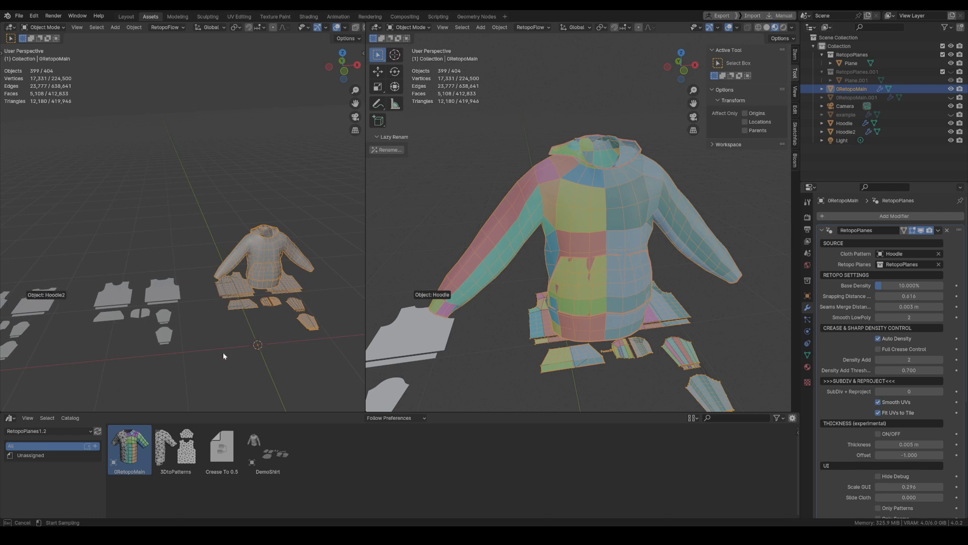
Set SubDiv + Reproject to 3 in the RetopoPlanes modifier and inspect the reprojected hoodie from several sides
shift+middle_drag(286, 277, 205, 274)
scroll(223, 313, up, 5)
scroll(205, 273, down, 3)
right_click(193, 225)
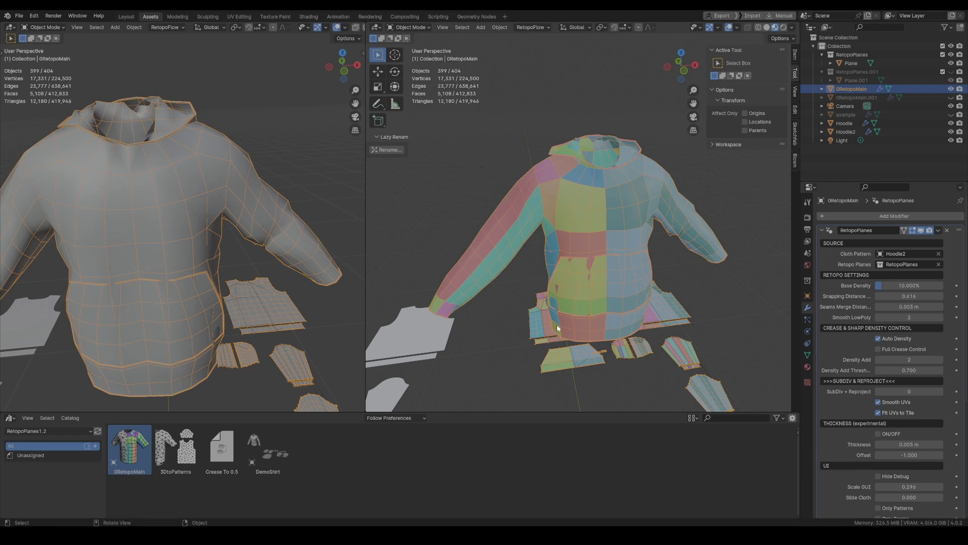
click(942, 391)
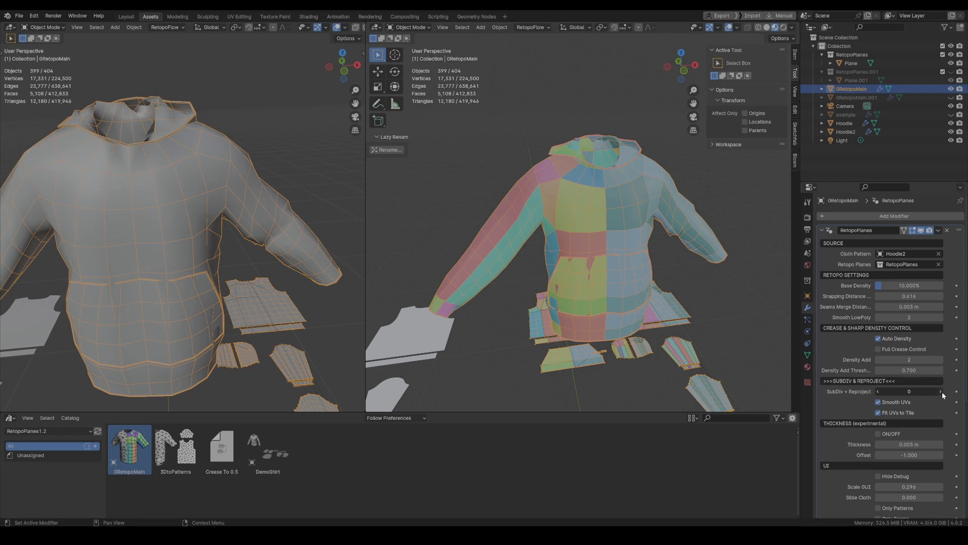
click(942, 392)
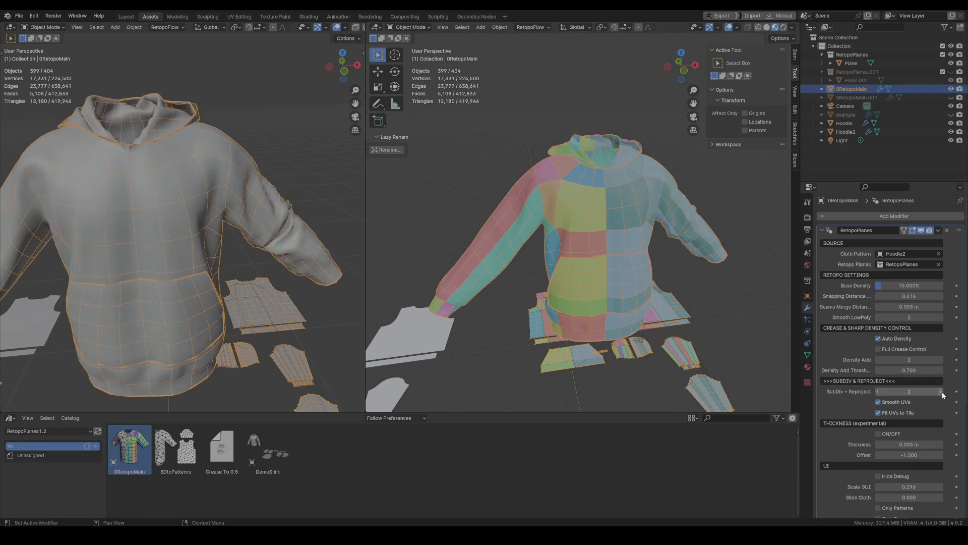
click(942, 392)
ctrl+middle_drag(227, 274, 163, 263)
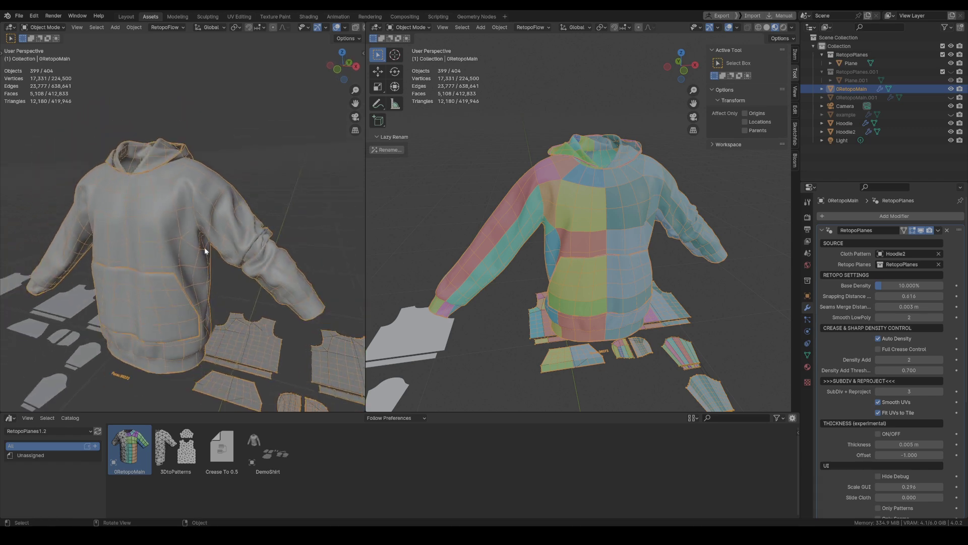
middle_drag(205, 247, 291, 281)
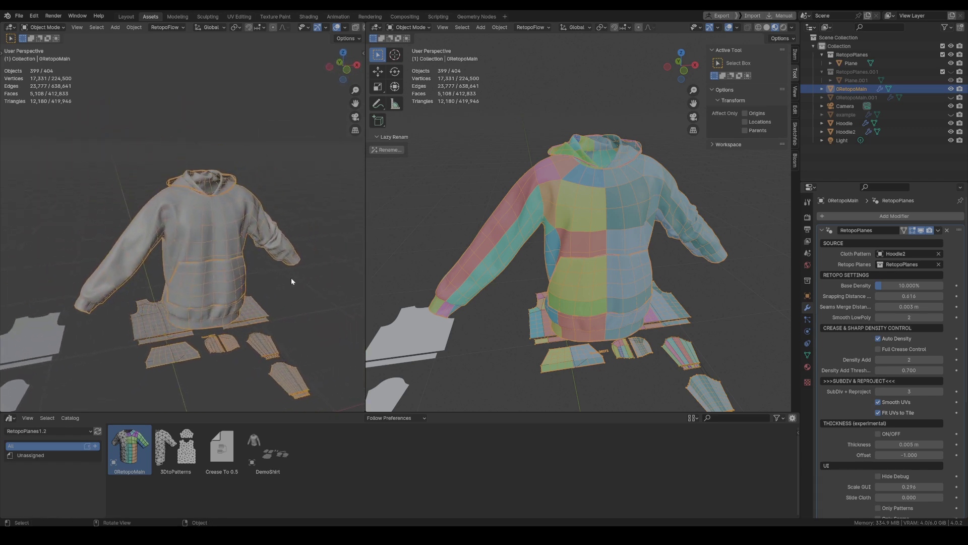
Turn on the experimental thickness in the RetopoPlanes modifier and check it around the hood opening
middle_drag(597, 177, 615, 185)
scroll(618, 226, up, 1)
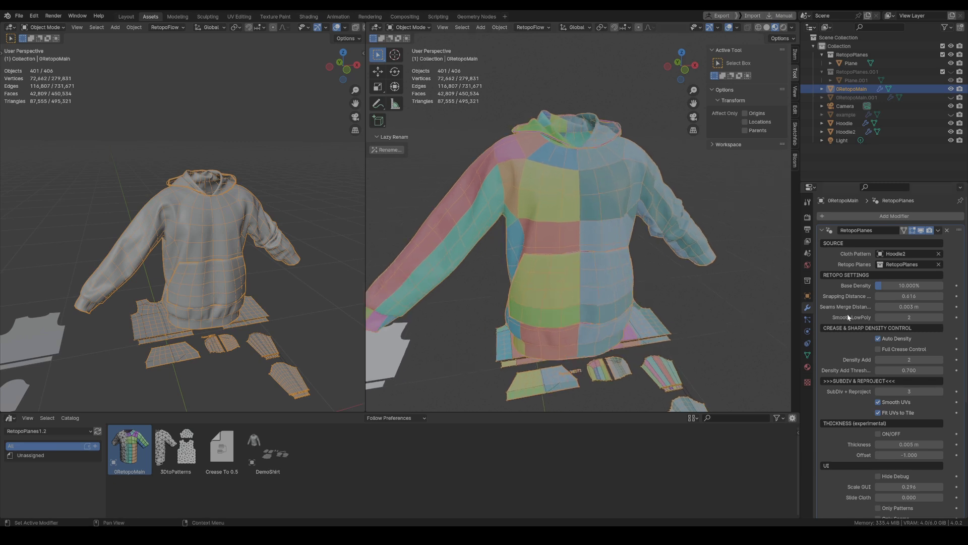
click(878, 434)
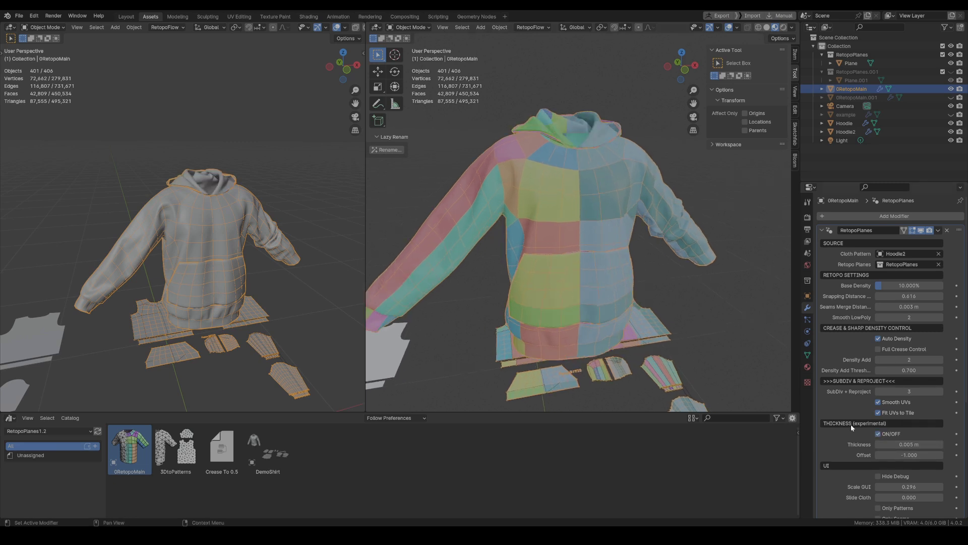
scroll(555, 141, up, 6)
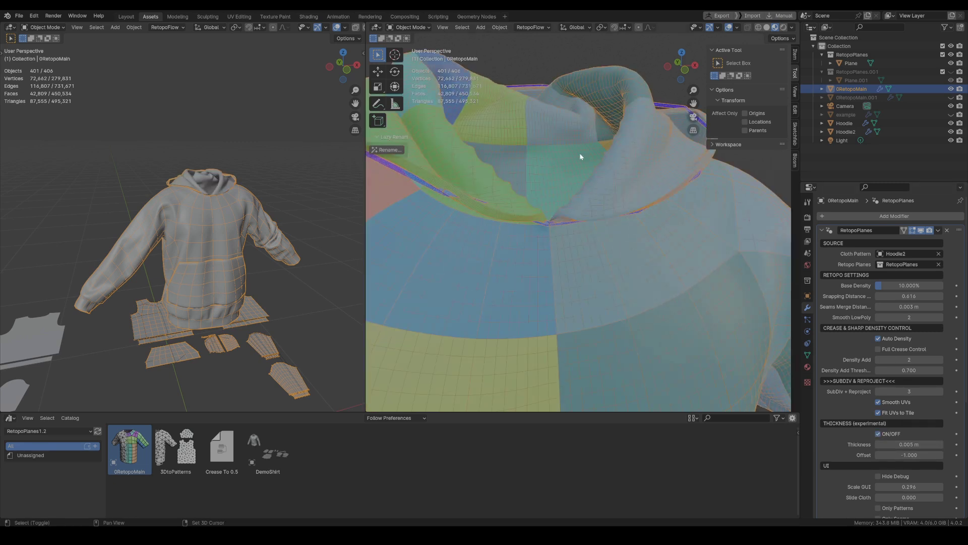
ctrl+middle_drag(577, 156, 589, 270)
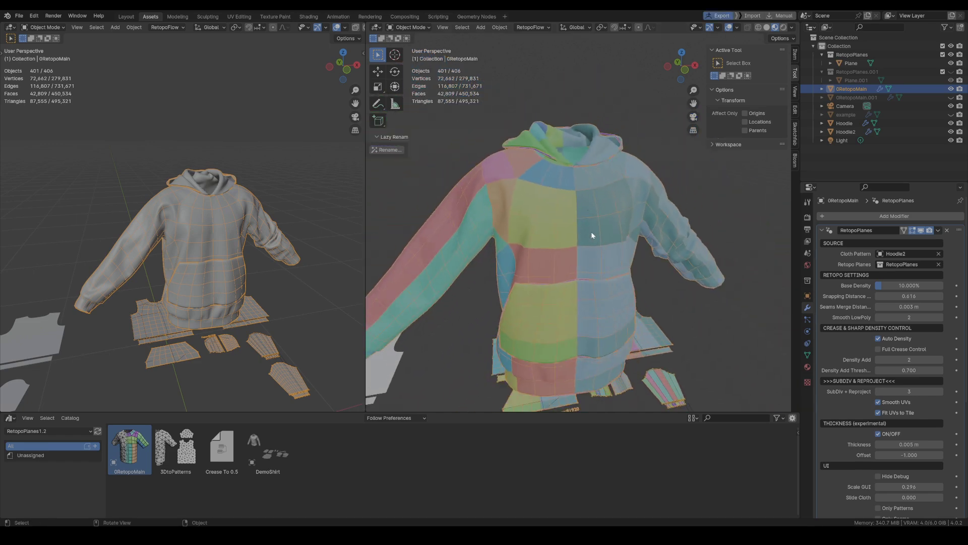
Switch to ZBrush and reconstruct the three lower subdivision levels of the retopologized hoodie
key(alt+Tab)
key(alt+Tab)
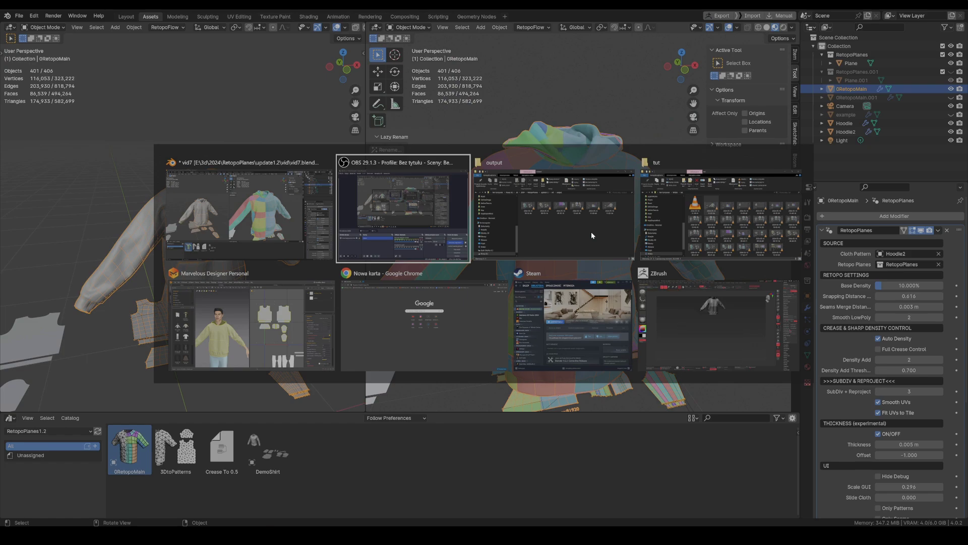
key(alt+Tab)
key(alt+Tab)
key(alt+Tab)
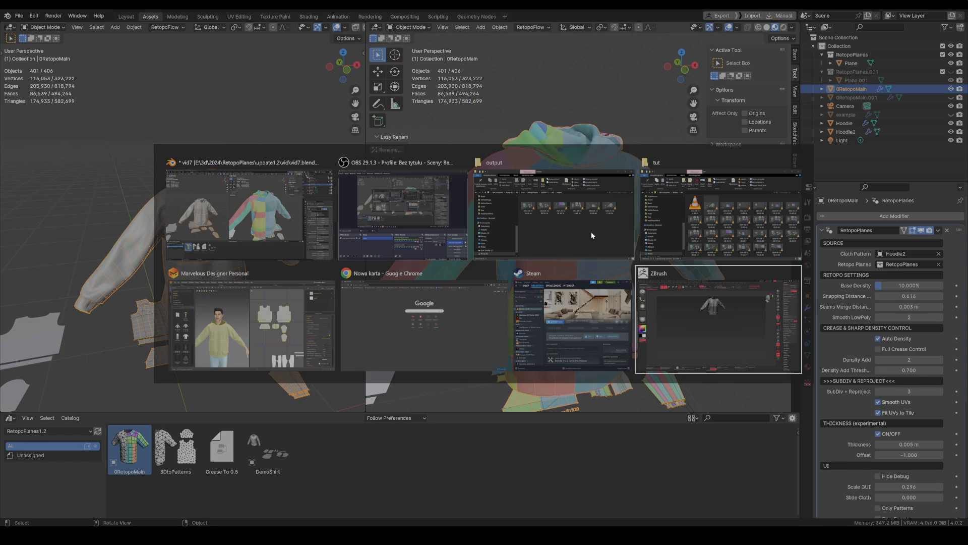
alt+right_drag(443, 140, 492, 337)
right_drag(452, 216, 462, 282)
click(914, 97)
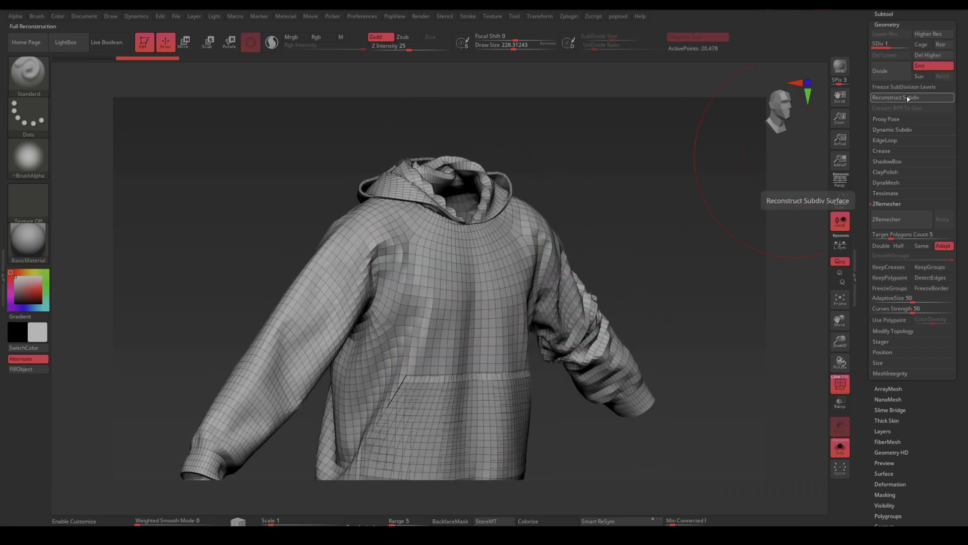
Raise the hoodie to subdivision level 4 with the polyframe display off, and return to Blender
alt+right_drag(436, 335, 422, 219)
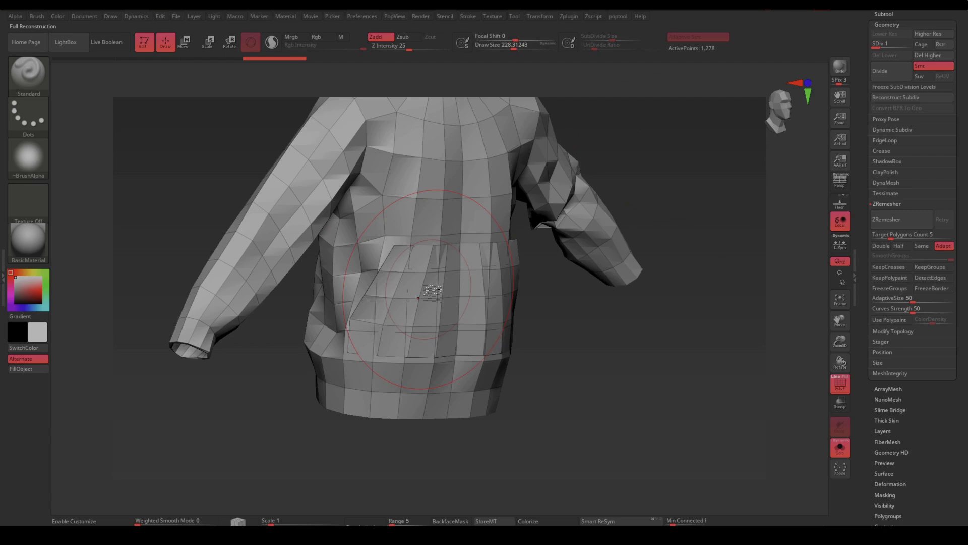
right_drag(434, 293, 415, 340)
key(d)
key(d)
key(d)
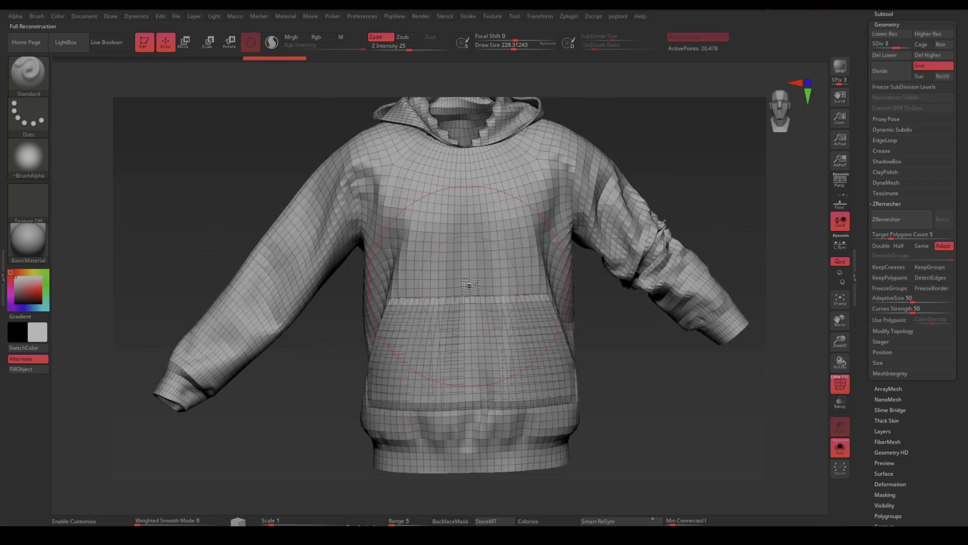
mouse_move(467, 281)
right_down()
mouse_move(474, 269)
mouse_move(454, 277)
right_up()
key(shift+f)
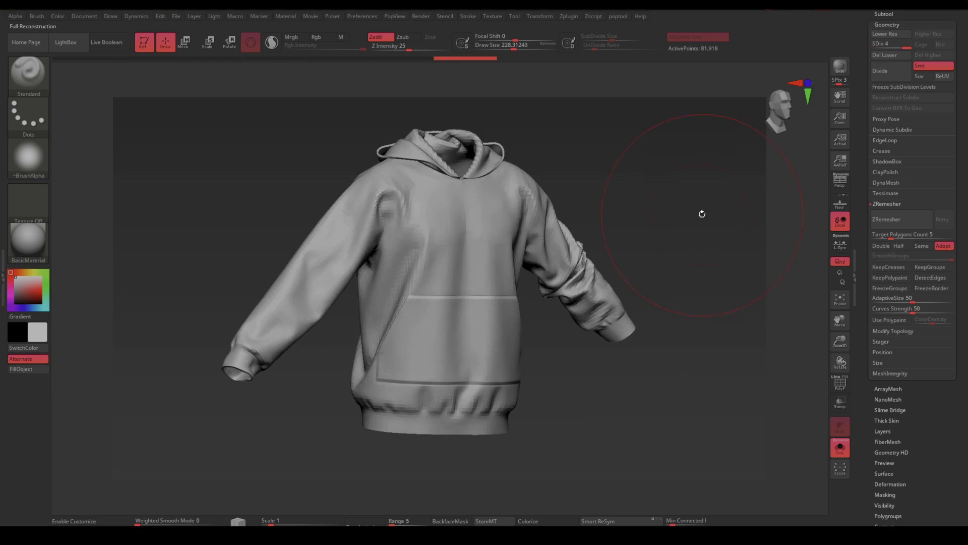
key(alt+Tab)
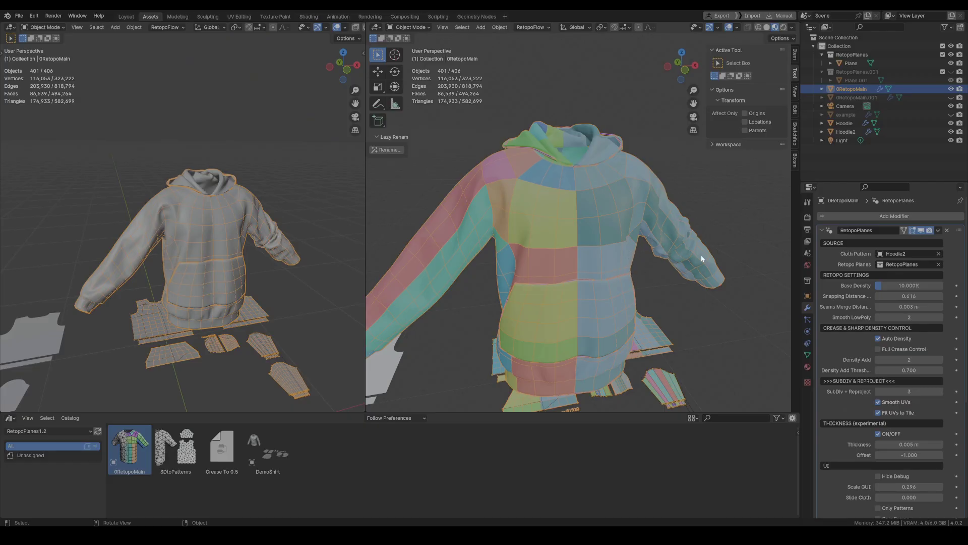